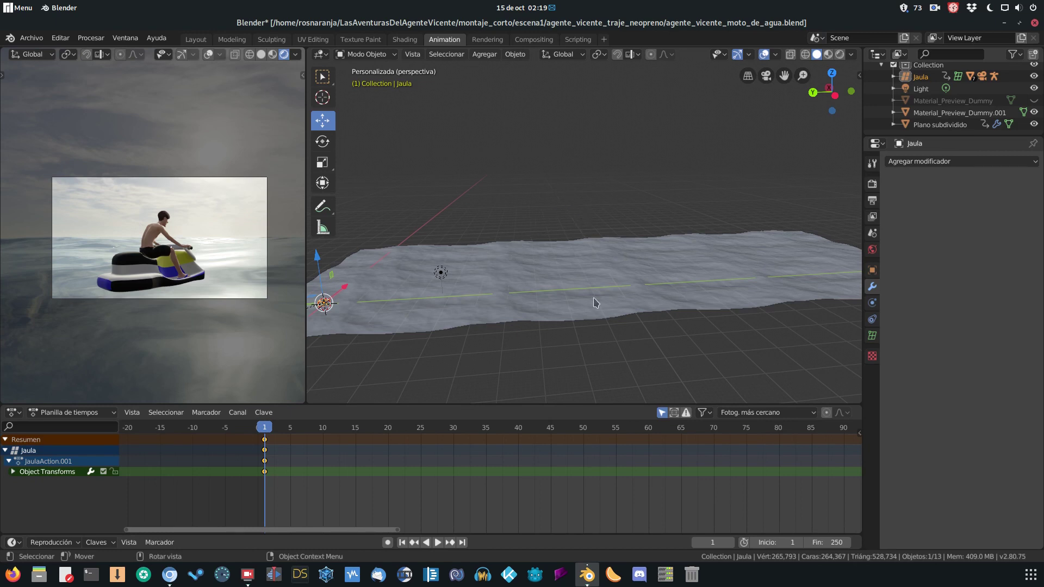
Select the ocean plane Plano subdividido to show its Ocean modifier, then orbit and zoom over the water
{"action": "middle_click_drag", "start_coordinate": [651, 209], "coordinate": [692, 227]}
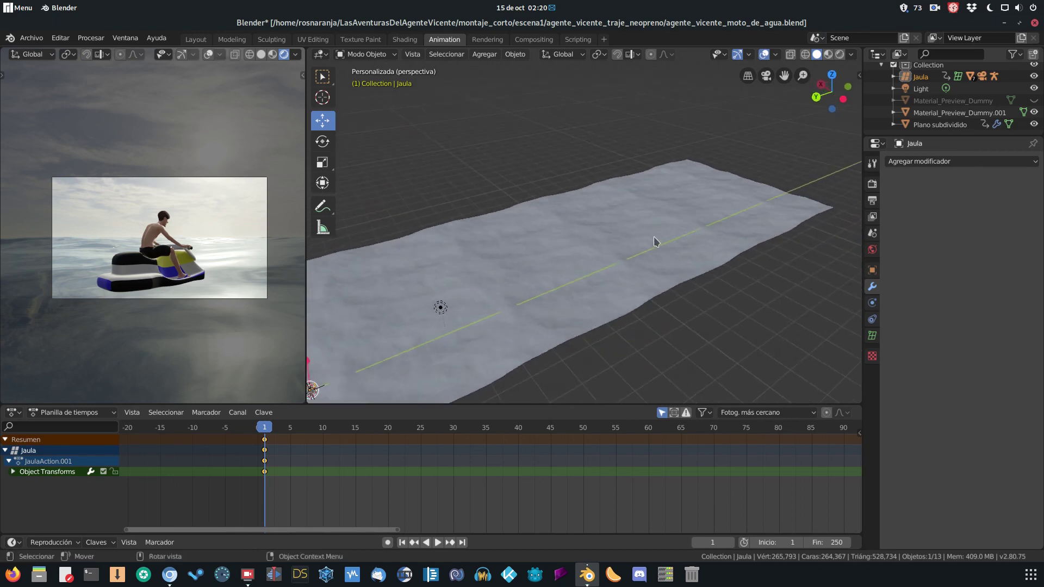
{"action": "left_click", "coordinate": [654, 241]}
{"action": "mouse_move", "coordinate": [573, 303]}
{"action": "middle_mouse_down"}
{"action": "mouse_move", "coordinate": [532, 273]}
{"action": "mouse_move", "coordinate": [496, 273]}
{"action": "middle_mouse_up"}
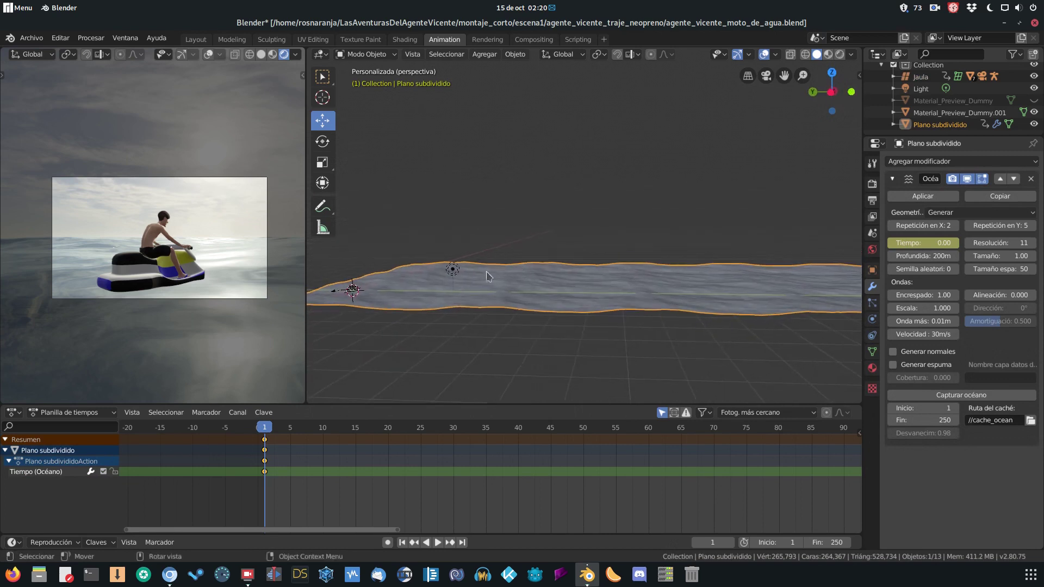
{"action": "scroll", "coordinate": [496, 273], "scroll_direction": "up", "scroll_amount": 3}
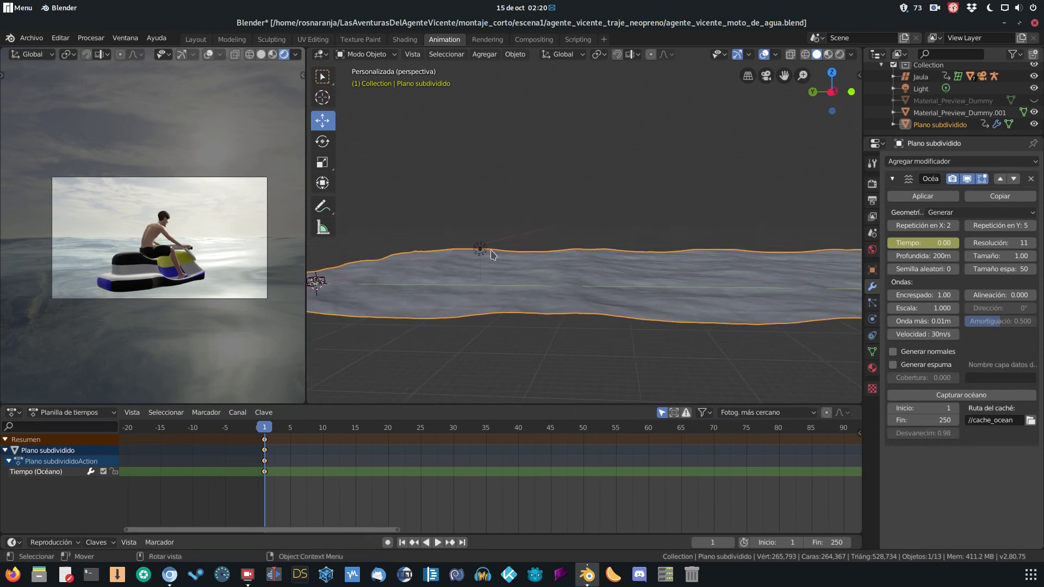
{"action": "middle_click_drag", "start_coordinate": [459, 314], "coordinate": [438, 270]}
{"action": "scroll", "coordinate": [438, 270], "scroll_direction": "down", "scroll_amount": 3}
{"action": "scroll", "coordinate": [489, 320], "scroll_direction": "down", "scroll_amount": 2}
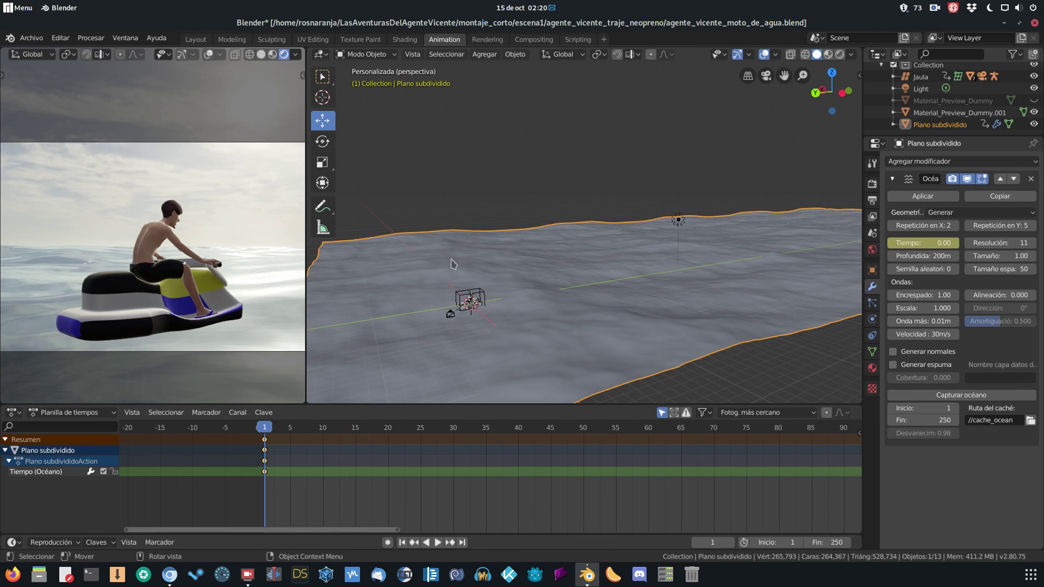
Frame the jet ski and camera, then select the Jaula cage to show its frame-1 keyframes
{"action": "scroll", "coordinate": [518, 275], "scroll_direction": "down", "scroll_amount": 3}
{"action": "scroll", "coordinate": [535, 271], "scroll_direction": "up", "scroll_amount": 4}
{"action": "scroll", "coordinate": [450, 288], "scroll_direction": "up", "scroll_amount": 1}
{"action": "middle_click_drag", "start_coordinate": [449, 288], "coordinate": [469, 283]}
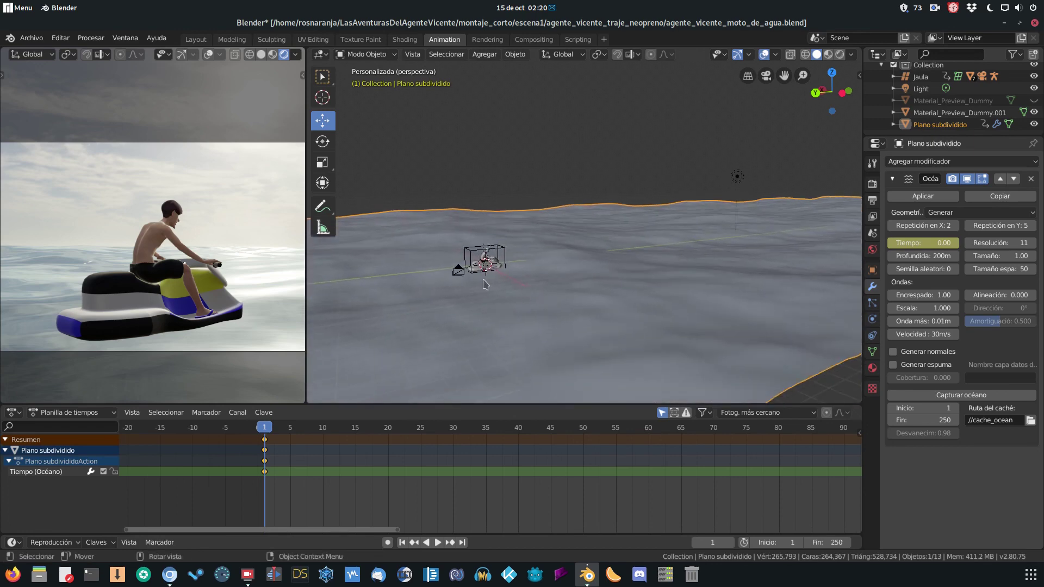
{"action": "scroll", "coordinate": [529, 265], "scroll_direction": "up", "scroll_amount": 3}
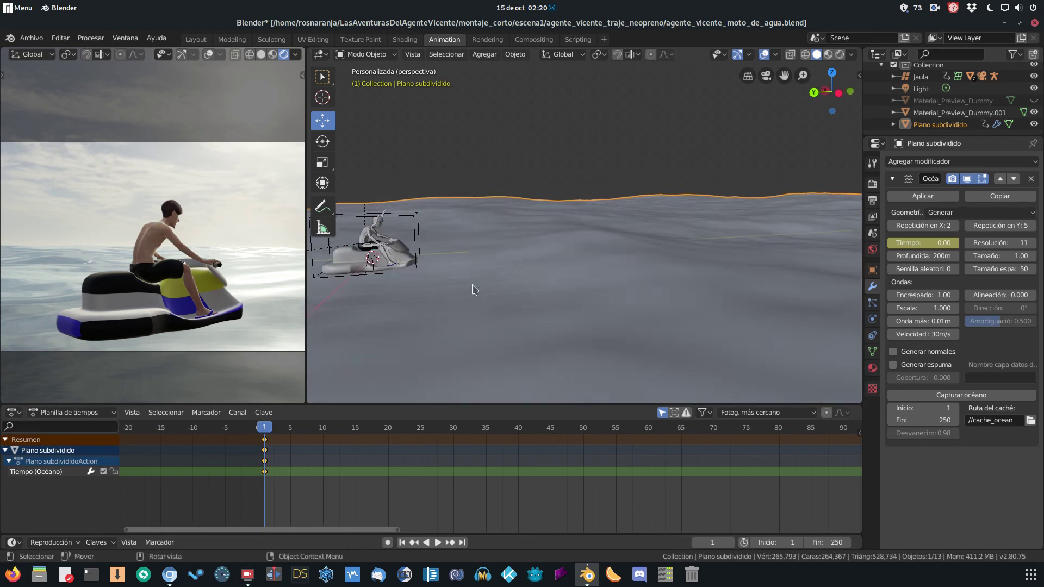
{"action": "middle_click_drag", "start_coordinate": [490, 289], "coordinate": [509, 294]}
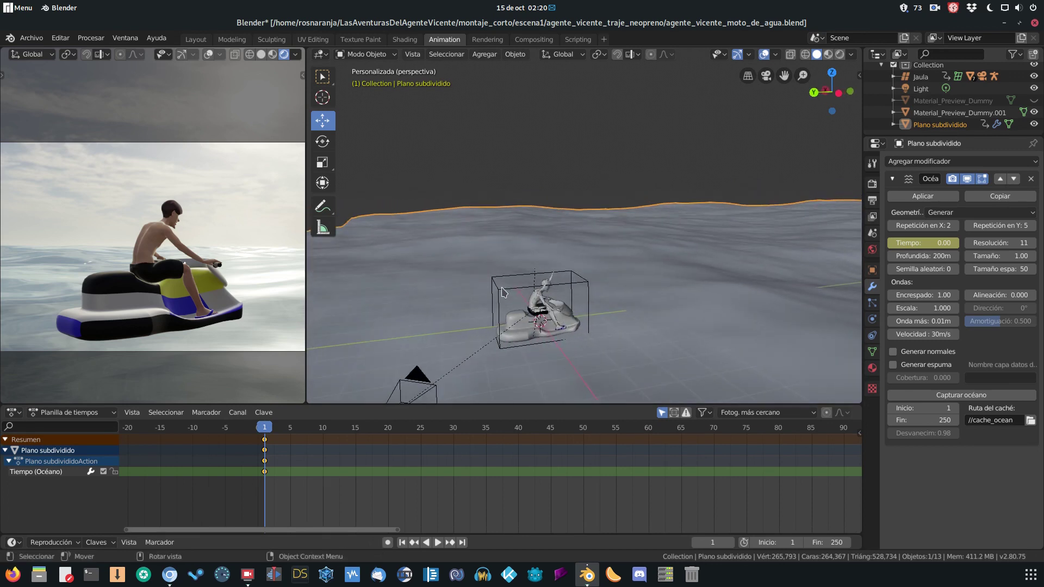
{"action": "left_click", "coordinate": [503, 294]}
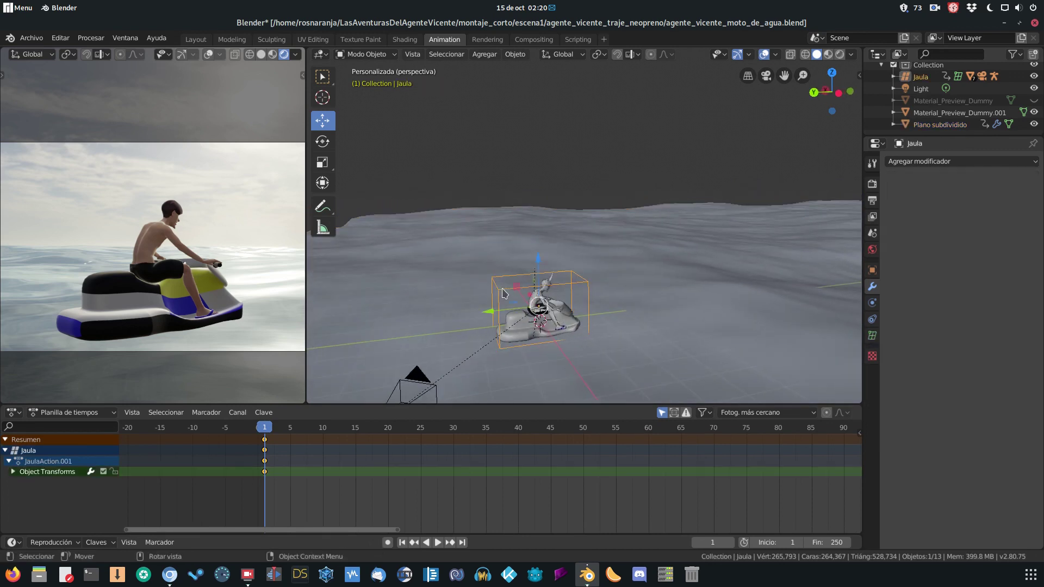
Inspect the jet ski and camera from low side views, then reselect the ocean plane
{"action": "scroll", "coordinate": [566, 320], "scroll_direction": "up", "scroll_amount": 4}
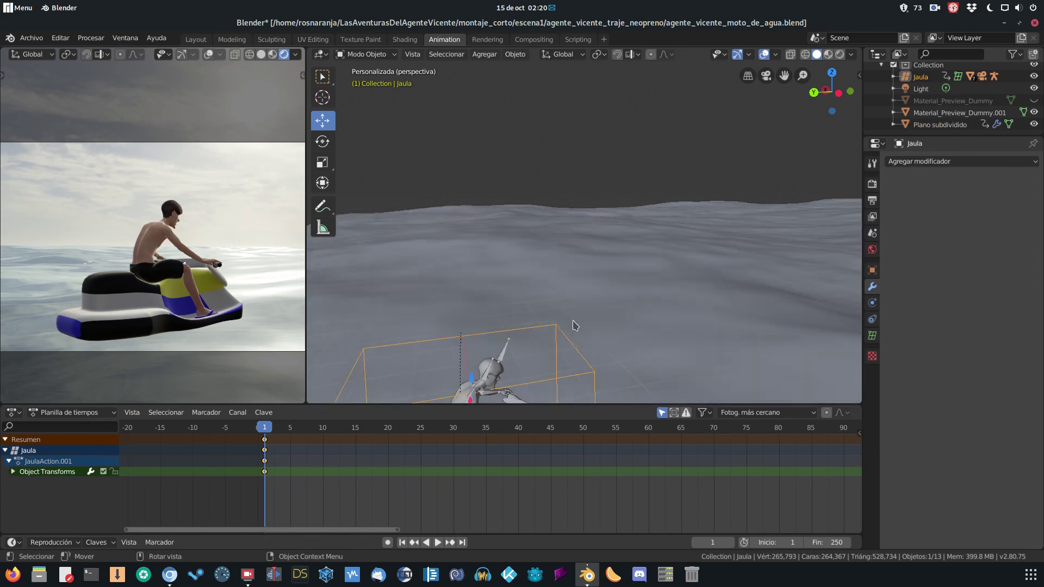
{"action": "mouse_move", "coordinate": [600, 357]}
{"action": "middle_mouse_down"}
{"action": "mouse_move", "coordinate": [610, 318]}
{"action": "mouse_move", "coordinate": [587, 328]}
{"action": "middle_mouse_up"}
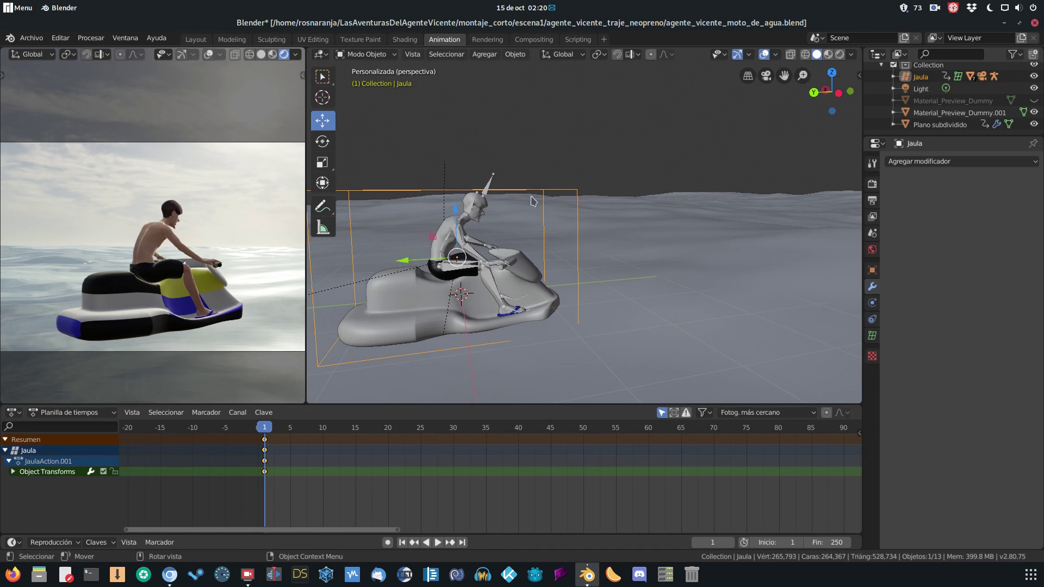
{"action": "scroll", "coordinate": [442, 267], "scroll_direction": "down", "scroll_amount": 8}
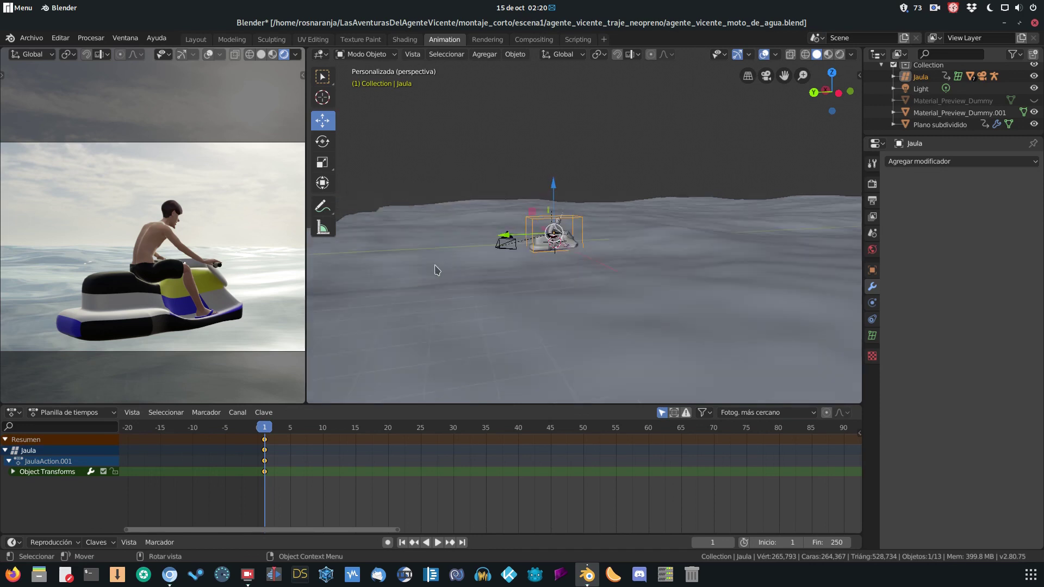
{"action": "middle_click_drag", "start_coordinate": [511, 250], "coordinate": [467, 289]}
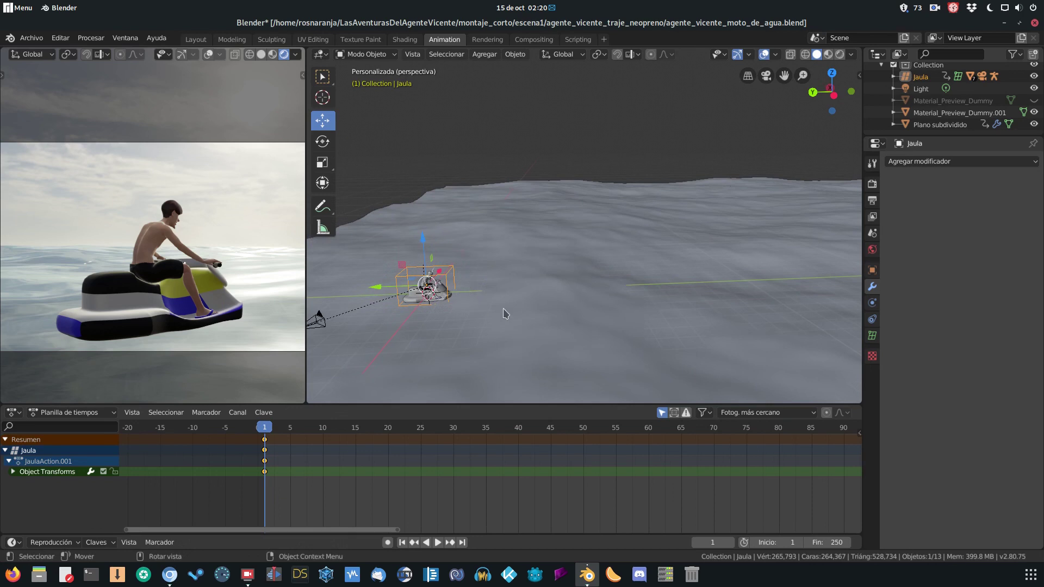
{"action": "scroll", "coordinate": [506, 308], "scroll_direction": "up", "scroll_amount": 5}
{"action": "scroll", "coordinate": [575, 274], "scroll_direction": "down", "scroll_amount": 4}
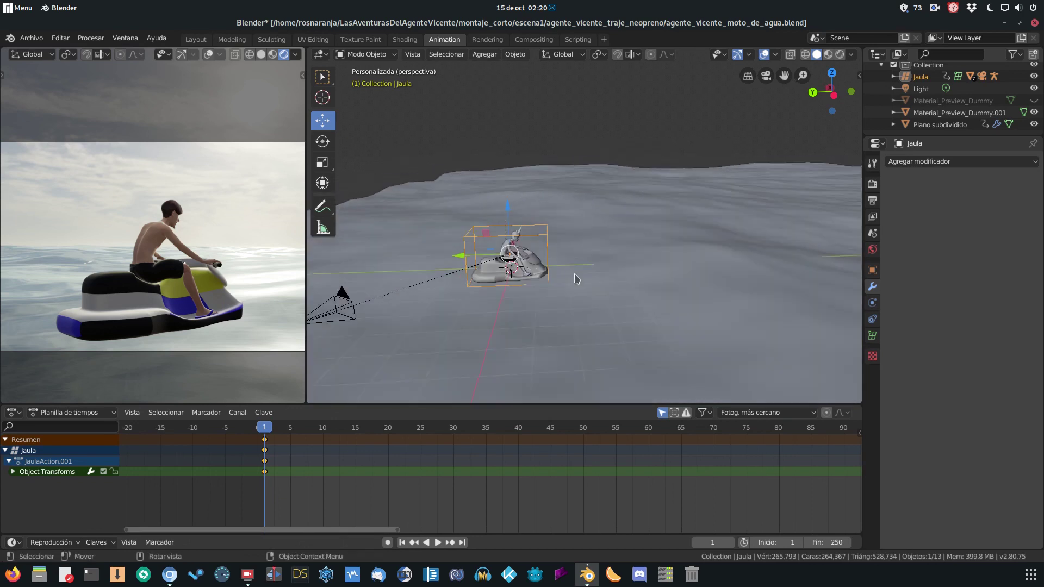
{"action": "left_click", "coordinate": [563, 306]}
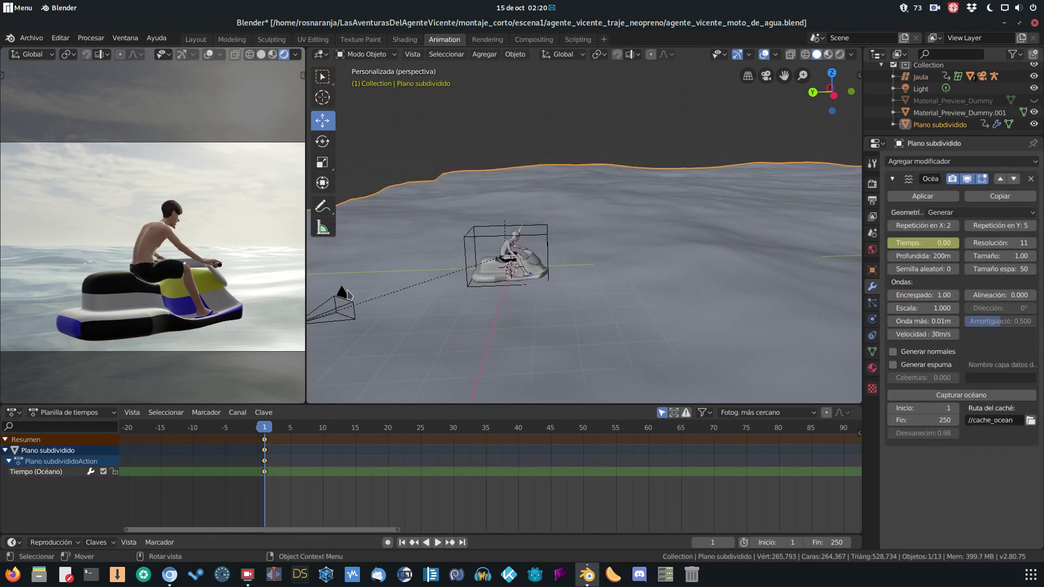
Parent the camera to the Jaula cage with Mantener transformación
{"action": "left_click", "coordinate": [341, 298]}
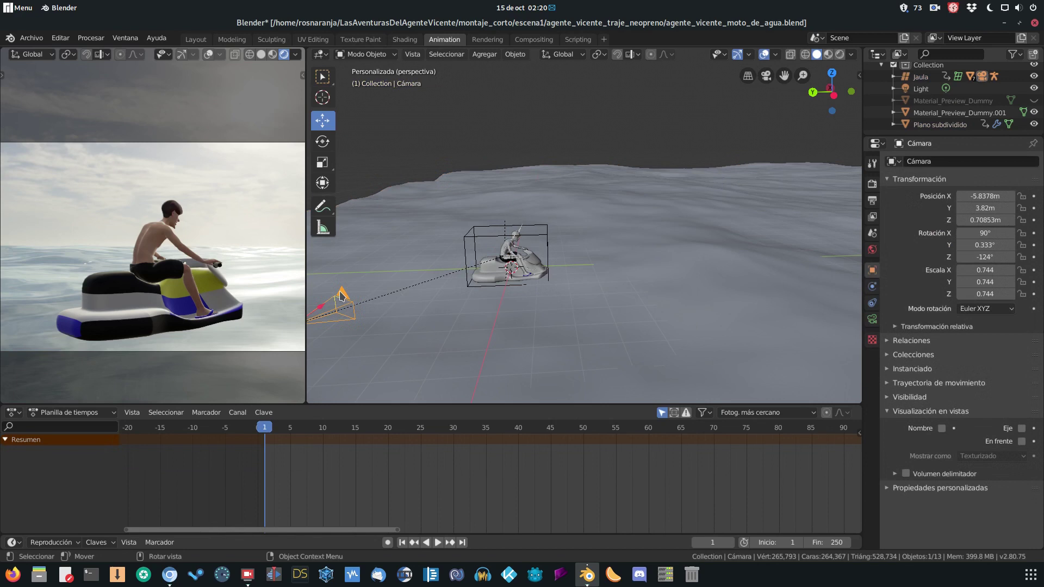
{"action": "left_click", "coordinate": [485, 241]}
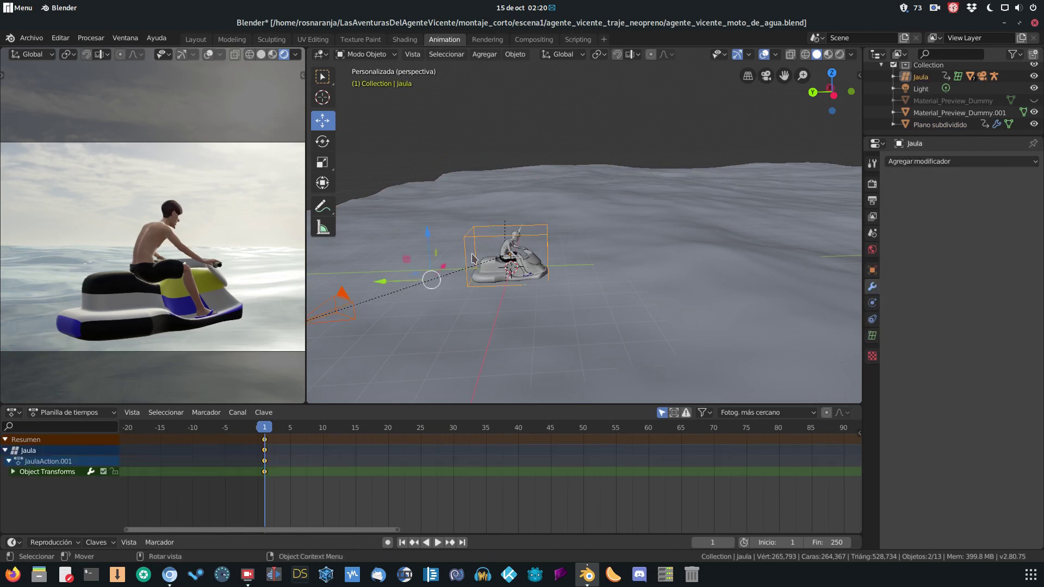
{"action": "key", "text": "ctrl+p"}
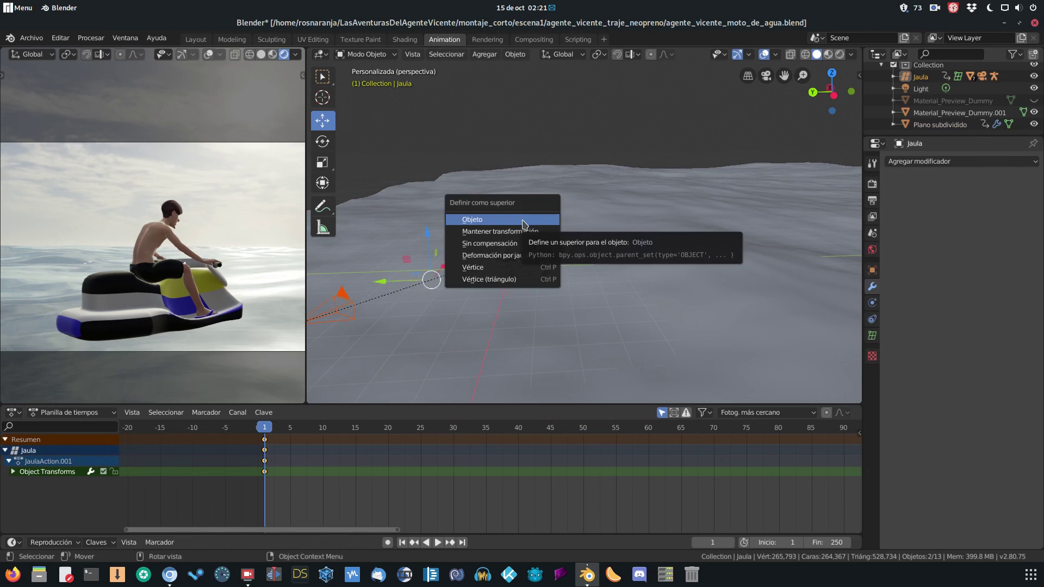
{"action": "left_click", "coordinate": [473, 223]}
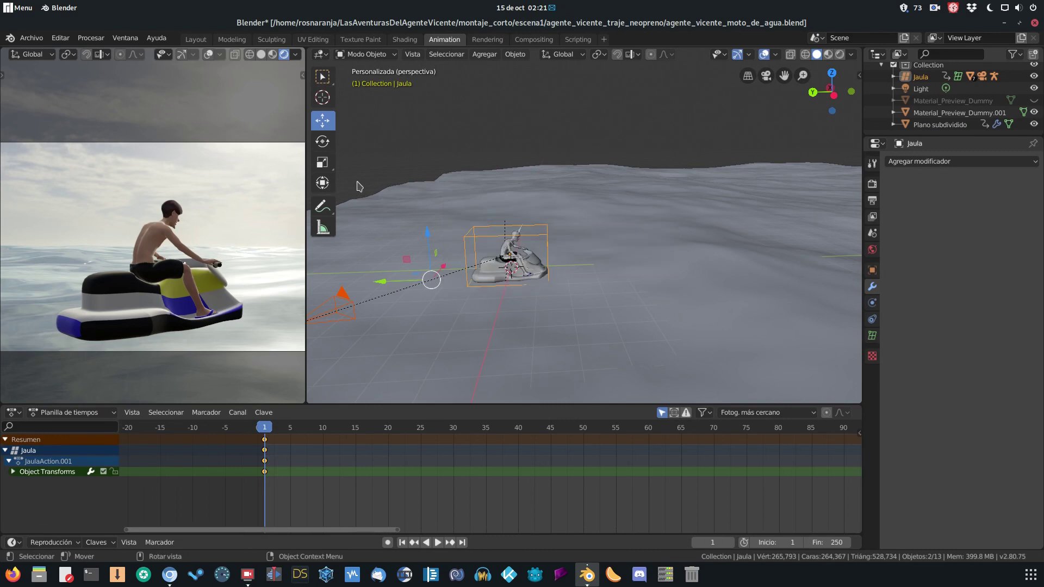
Deselect everything and centre the view on the jet ski and rider
{"action": "left_click", "coordinate": [425, 136]}
{"action": "scroll", "coordinate": [453, 180], "scroll_direction": "up", "scroll_amount": 5}
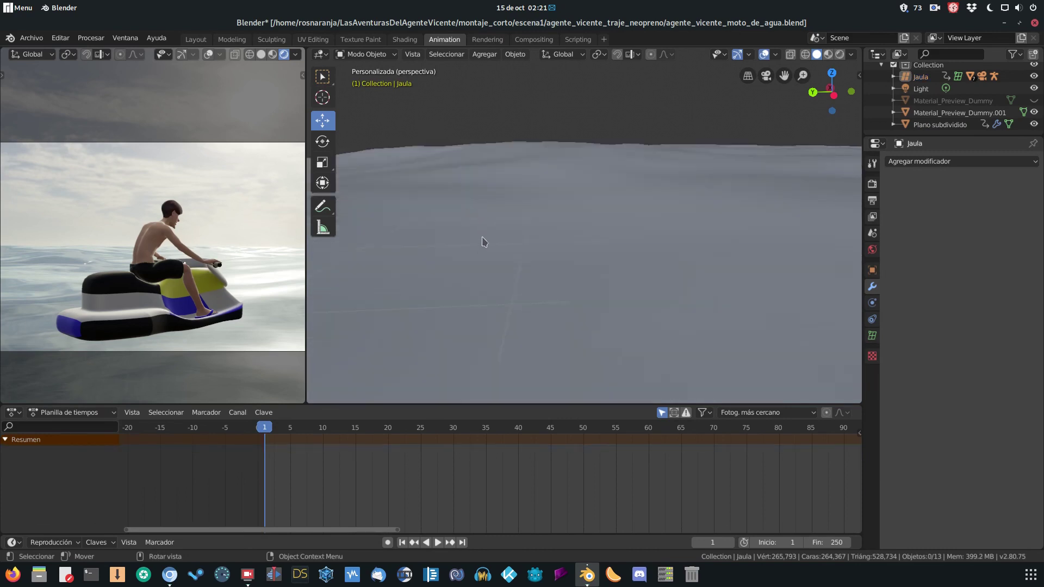
{"action": "scroll", "coordinate": [483, 242], "scroll_direction": "down", "scroll_amount": 4}
{"action": "middle_click_drag", "start_coordinate": [483, 242], "coordinate": [555, 219], "text": "shift"}
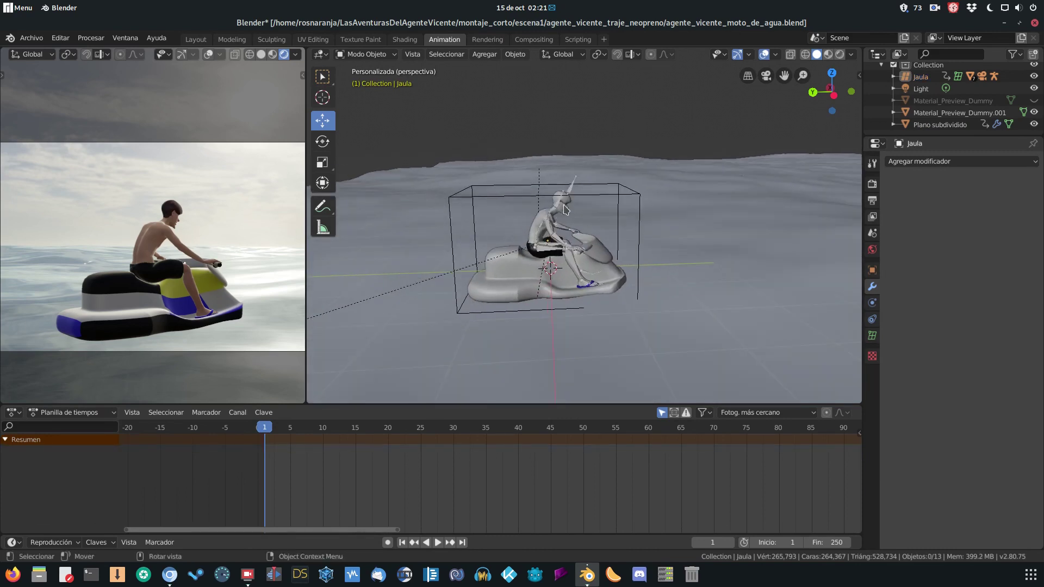
{"action": "scroll", "coordinate": [568, 207], "scroll_direction": "up", "scroll_amount": 5}
{"action": "scroll", "coordinate": [570, 217], "scroll_direction": "down", "scroll_amount": 5}
Parent the rider's armature to the Jaula cage, keeping its transform
{"action": "left_click", "coordinate": [560, 206]}
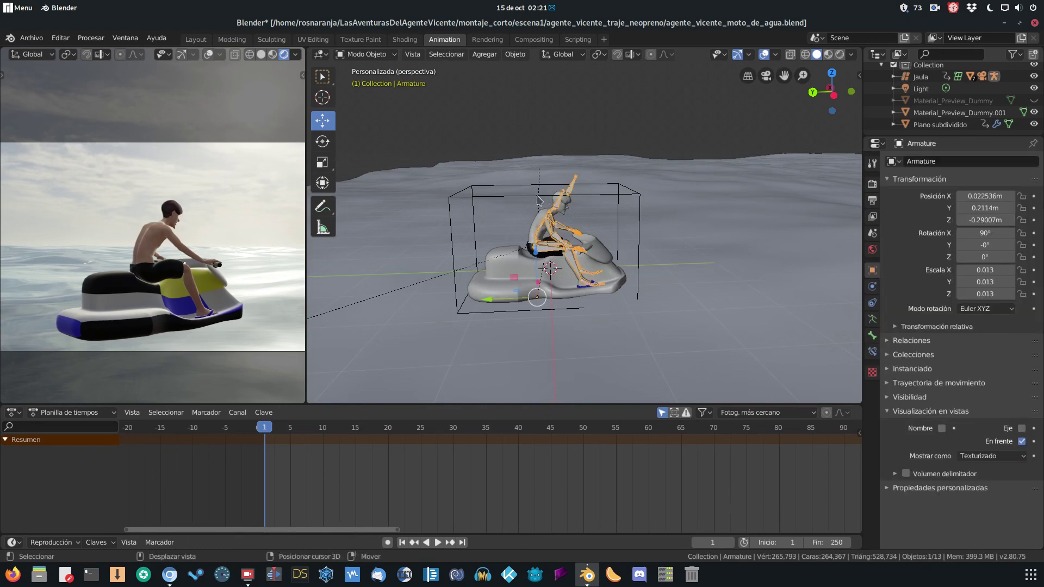
{"action": "left_click", "coordinate": [485, 200], "text": "shift"}
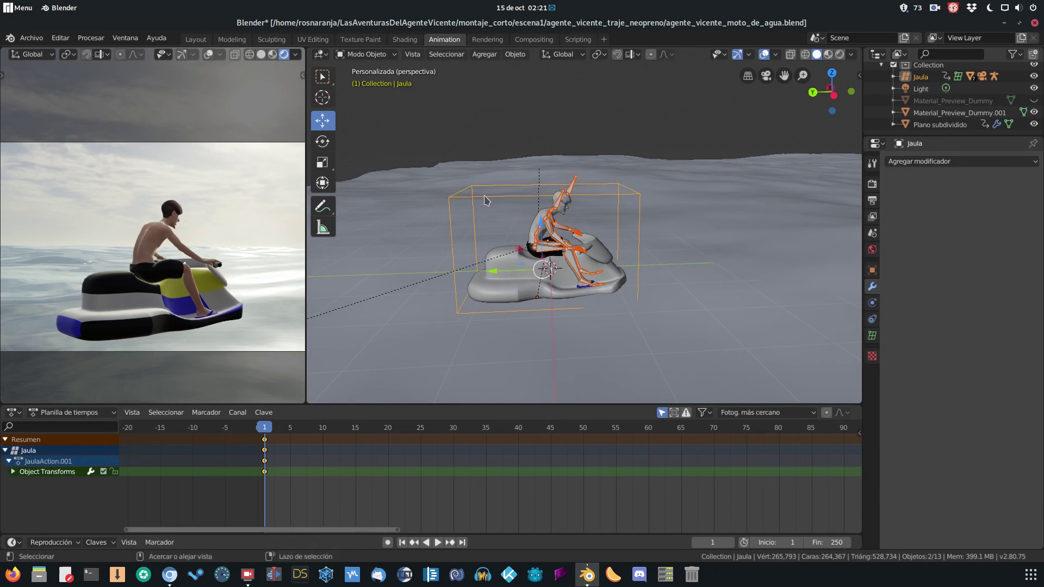
{"action": "key", "text": "ctrl+p"}
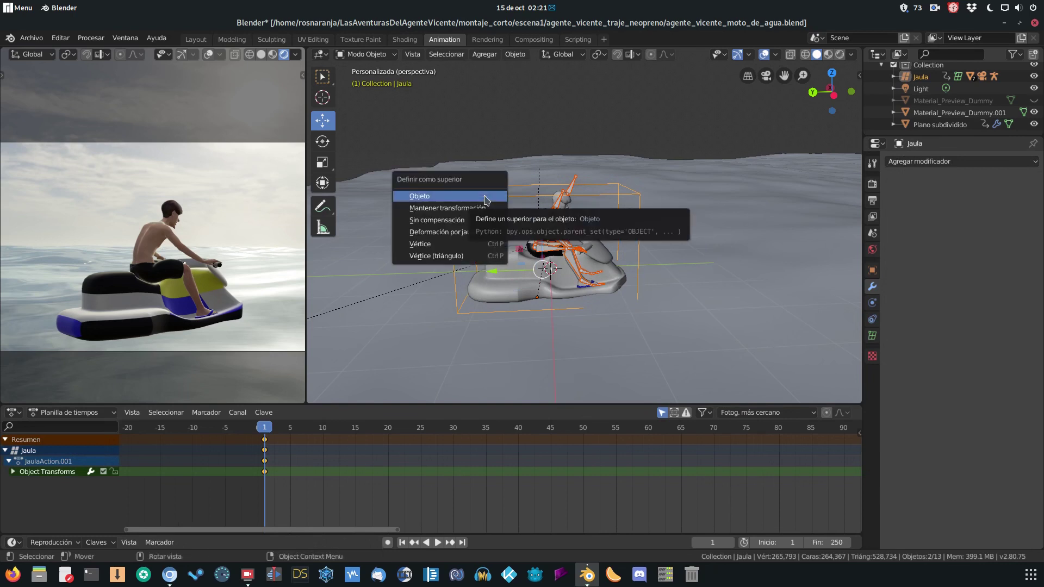
{"action": "left_click", "coordinate": [477, 208]}
{"action": "left_click", "coordinate": [639, 105]}
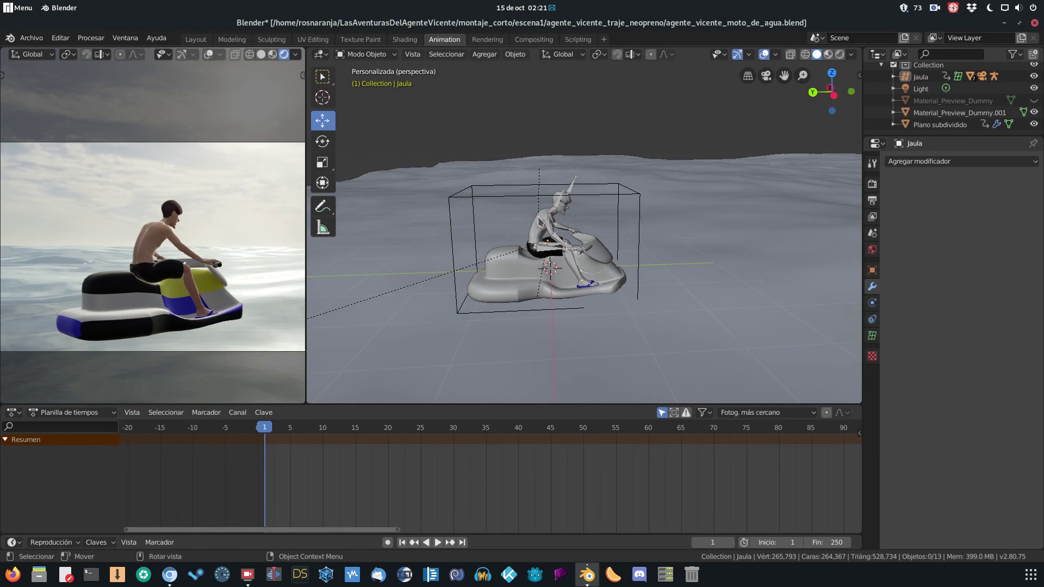
Parent the jet ski body moto_de_agua to Jaula, then select only the Jaula cage
{"action": "left_click", "coordinate": [507, 279]}
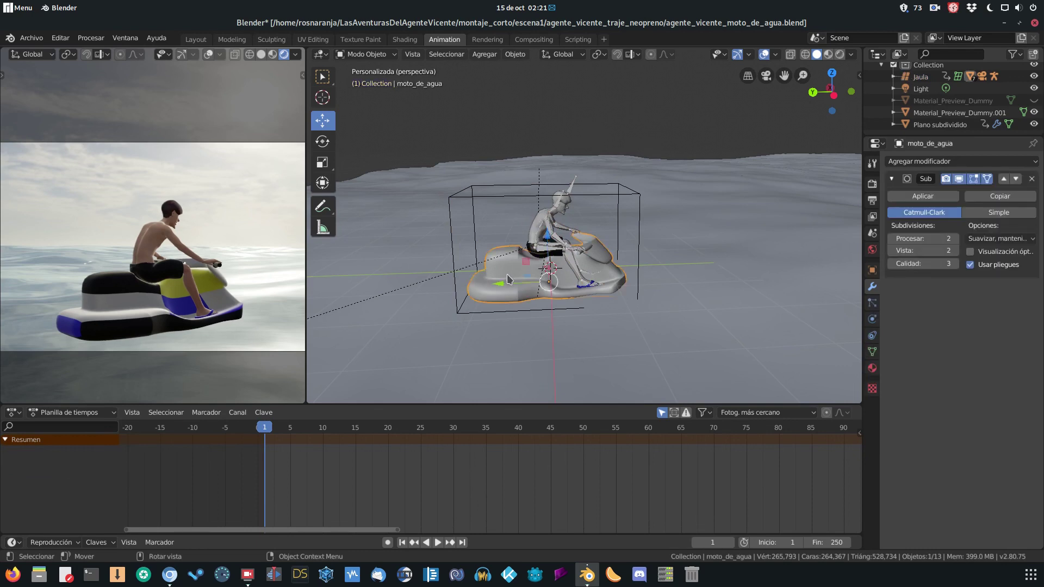
{"action": "left_click", "coordinate": [502, 201], "text": "shift"}
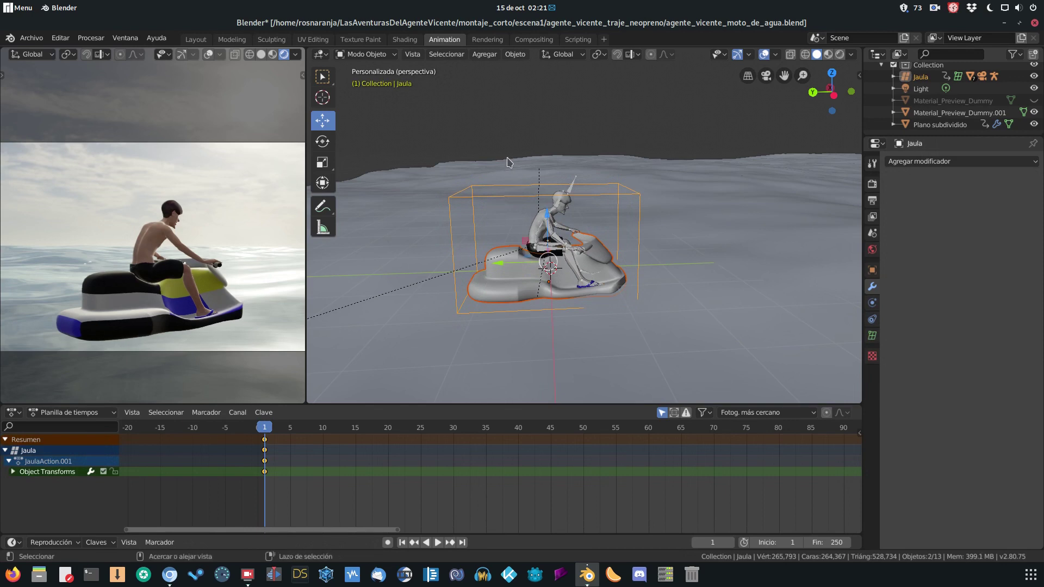
{"action": "key", "text": "ctrl+p"}
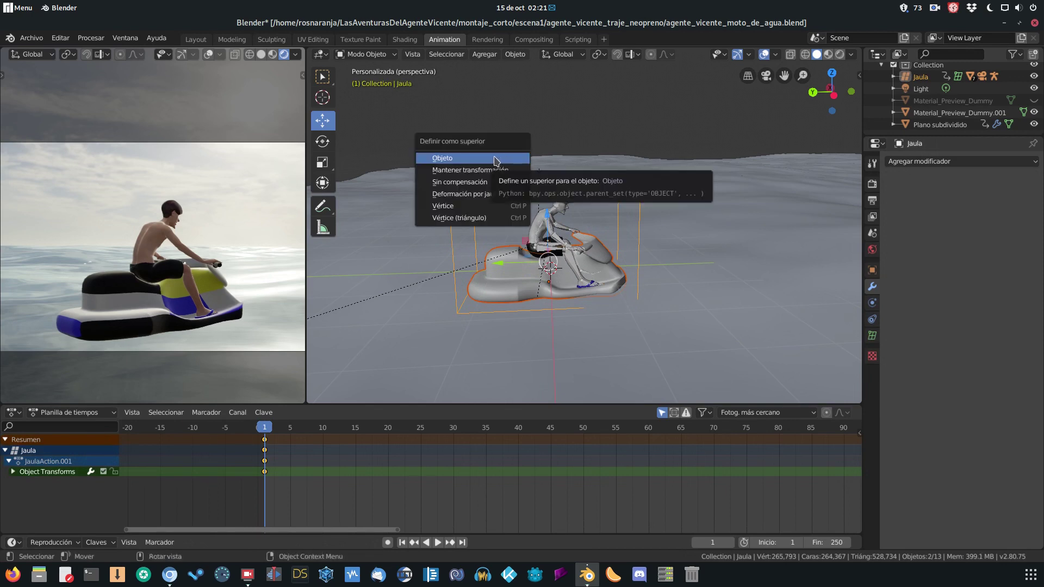
{"action": "left_click", "coordinate": [444, 175]}
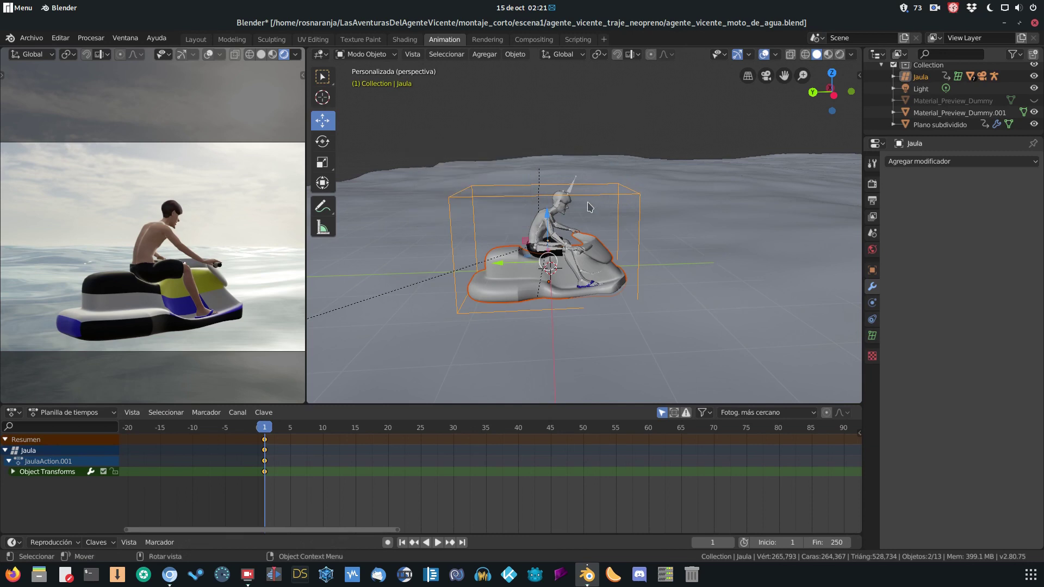
{"action": "left_click", "coordinate": [664, 142]}
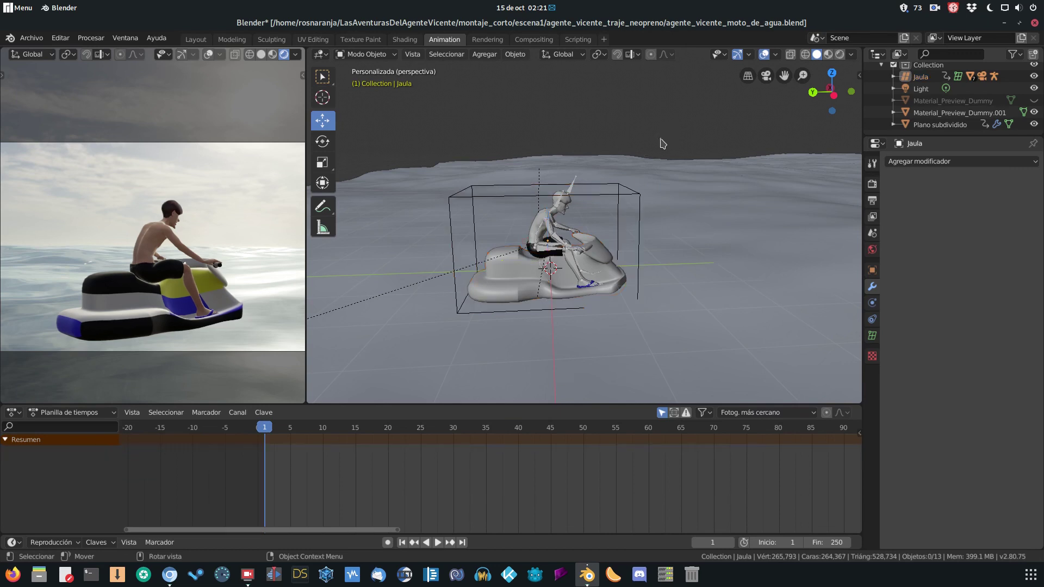
{"action": "left_click", "coordinate": [621, 194]}
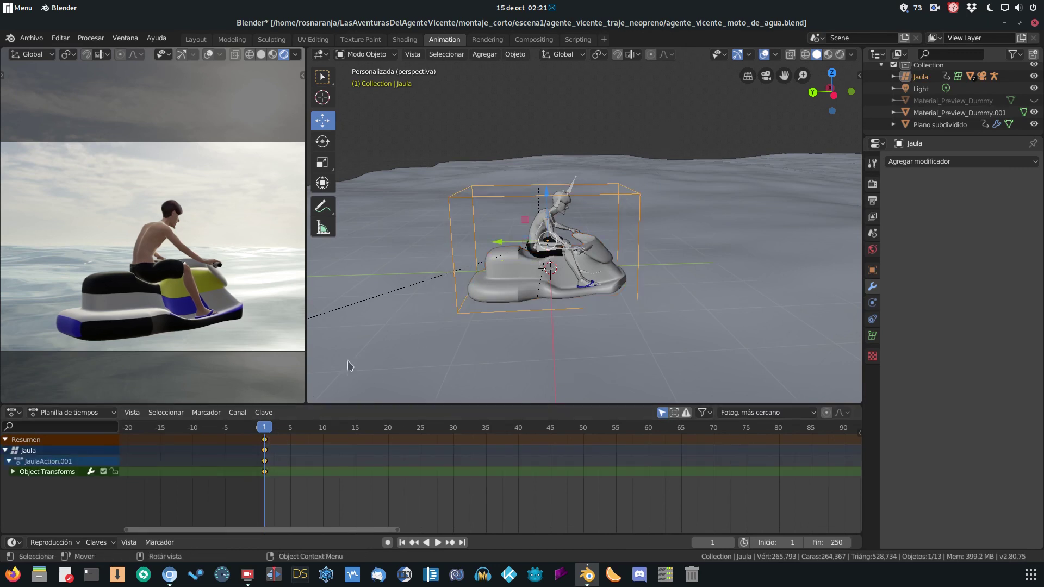
Zoom out over the whole ocean plane and jump to frame 250 to inspect the cage's final position
{"action": "scroll", "coordinate": [483, 229], "scroll_direction": "down", "scroll_amount": 6}
{"action": "middle_click_drag", "start_coordinate": [661, 251], "coordinate": [677, 269]}
{"action": "scroll", "coordinate": [673, 253], "scroll_direction": "down", "scroll_amount": 3}
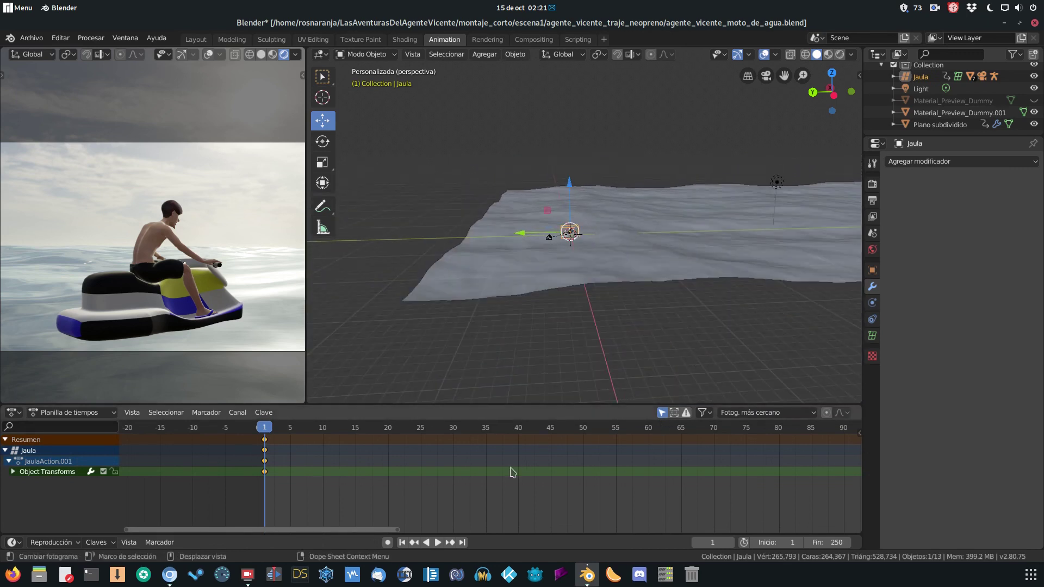
{"action": "left_click_drag", "start_coordinate": [350, 530], "coordinate": [815, 531]}
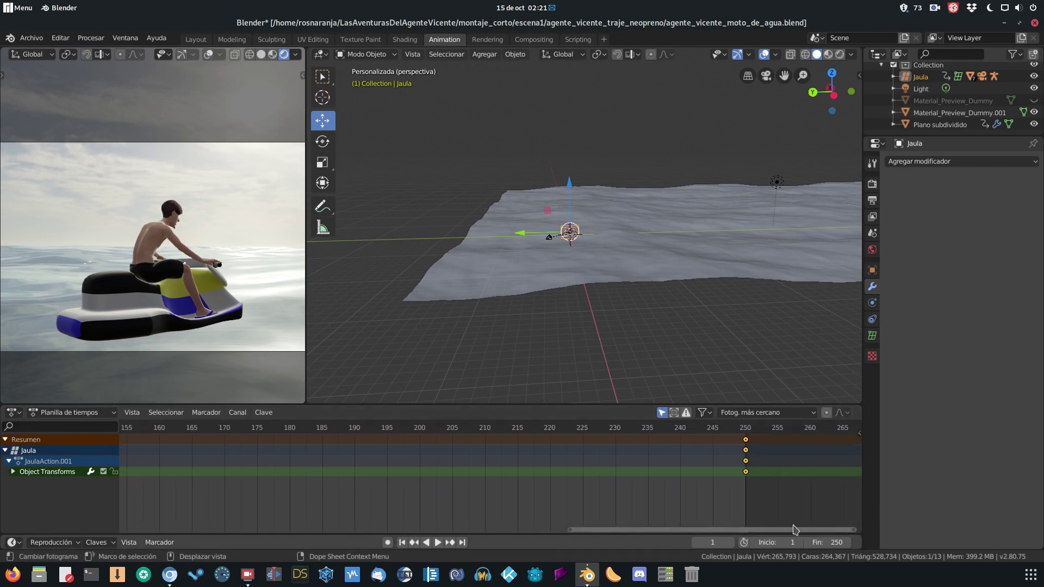
{"action": "left_click", "coordinate": [747, 429]}
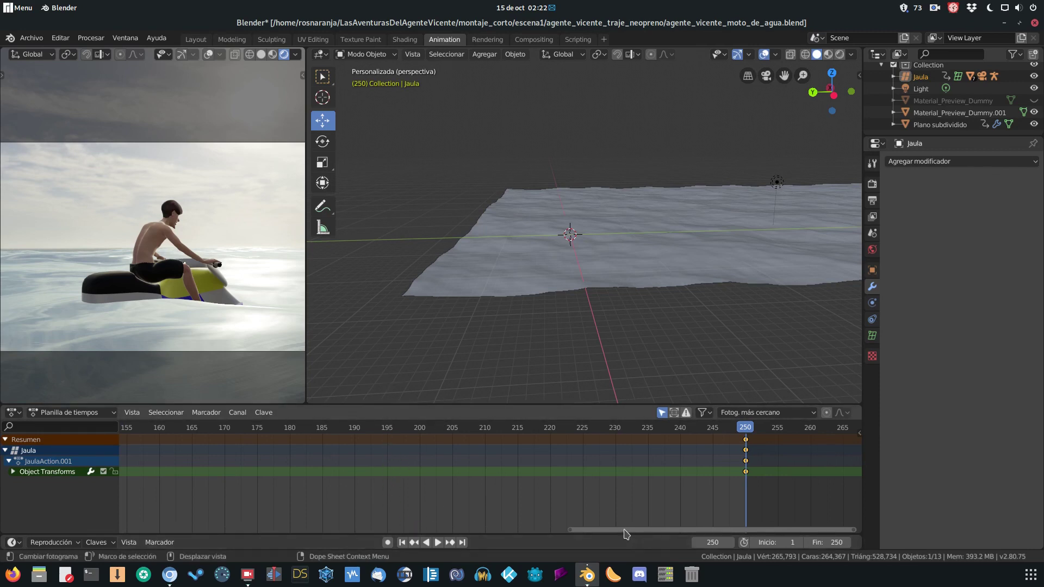
{"action": "left_click_drag", "start_coordinate": [626, 534], "coordinate": [767, 532]}
{"action": "scroll", "coordinate": [717, 210], "scroll_direction": "down", "scroll_amount": 3}
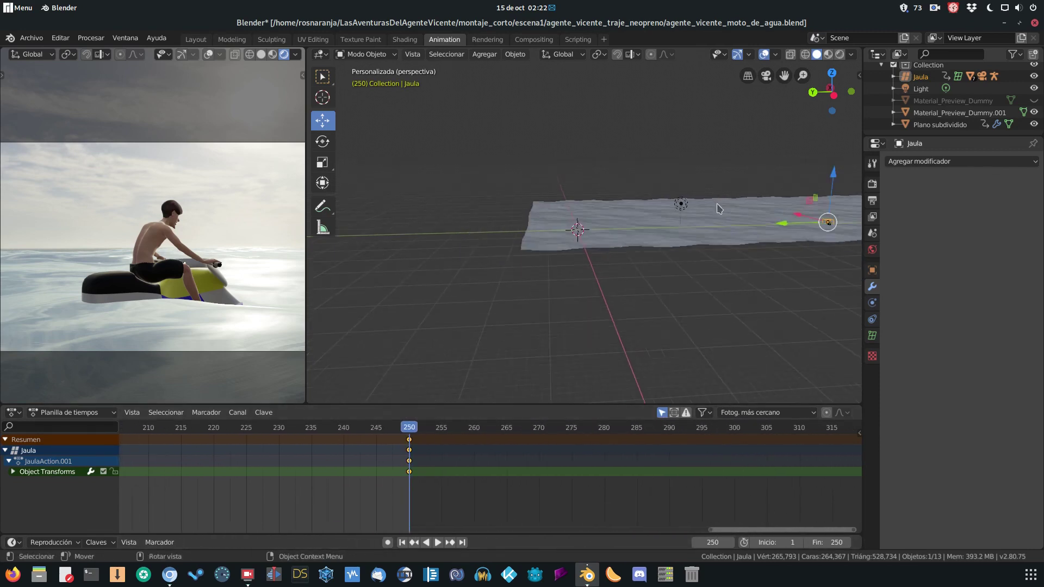
{"action": "middle_click_drag", "start_coordinate": [717, 210], "coordinate": [704, 255]}
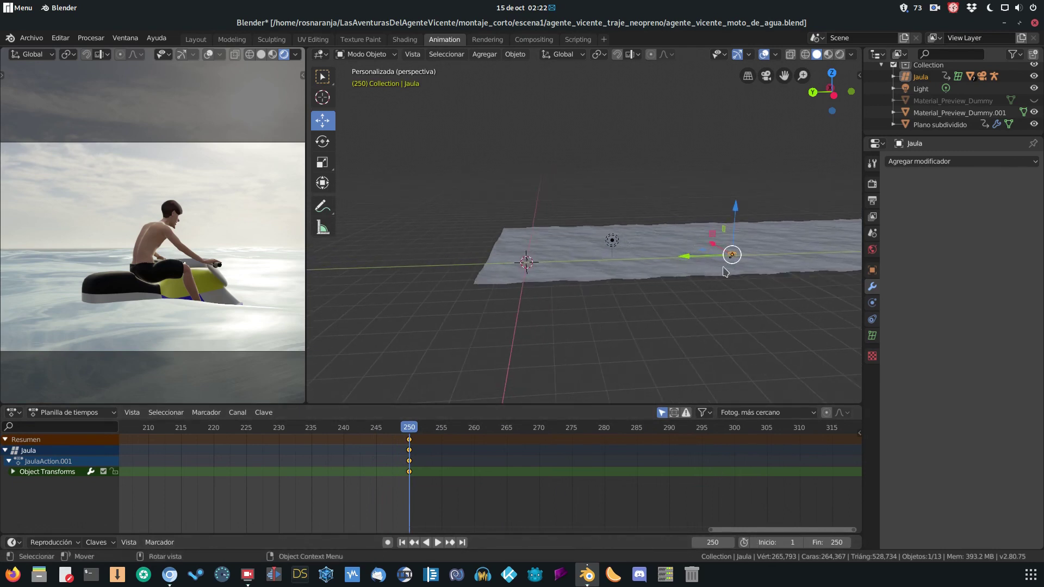
{"action": "scroll", "coordinate": [710, 272], "scroll_direction": "up", "scroll_amount": 2}
{"action": "scroll", "coordinate": [710, 272], "scroll_direction": "up", "scroll_amount": 1}
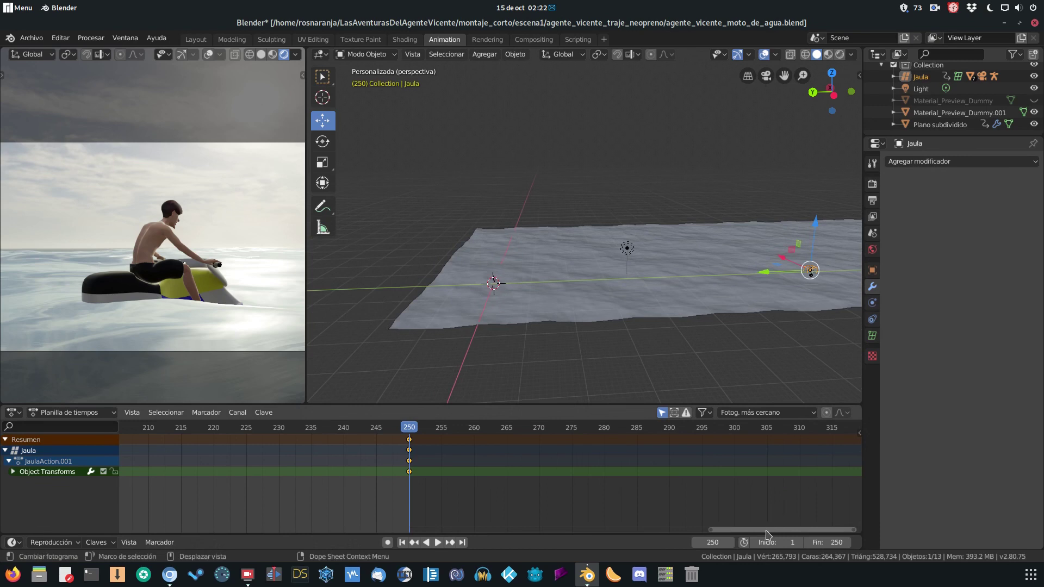
{"action": "left_click_drag", "start_coordinate": [764, 531], "coordinate": [683, 530]}
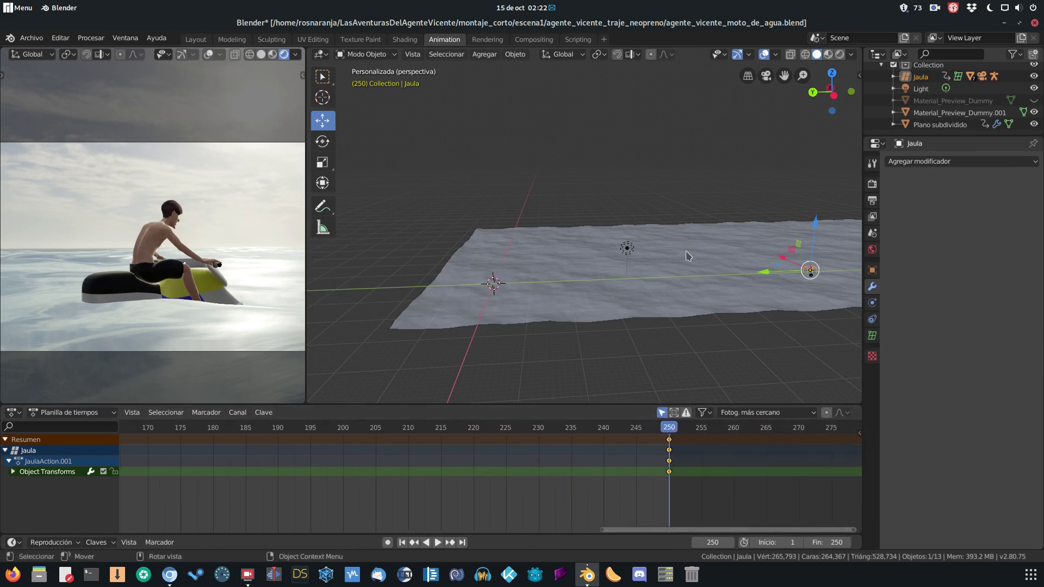
Deselect the frame-1 keyframes, set the current frame to 25 and centre the cage in view
{"action": "mouse_move", "coordinate": [694, 530]}
{"action": "left_mouse_down"}
{"action": "mouse_move", "coordinate": [441, 512]}
{"action": "mouse_move", "coordinate": [200, 477]}
{"action": "left_mouse_up"}
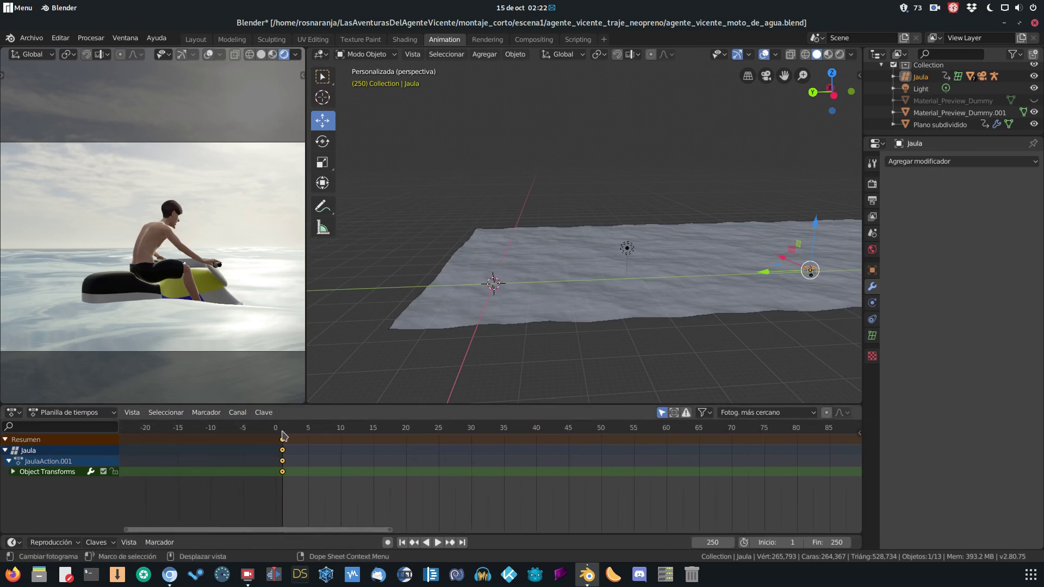
{"action": "left_click", "coordinate": [343, 527]}
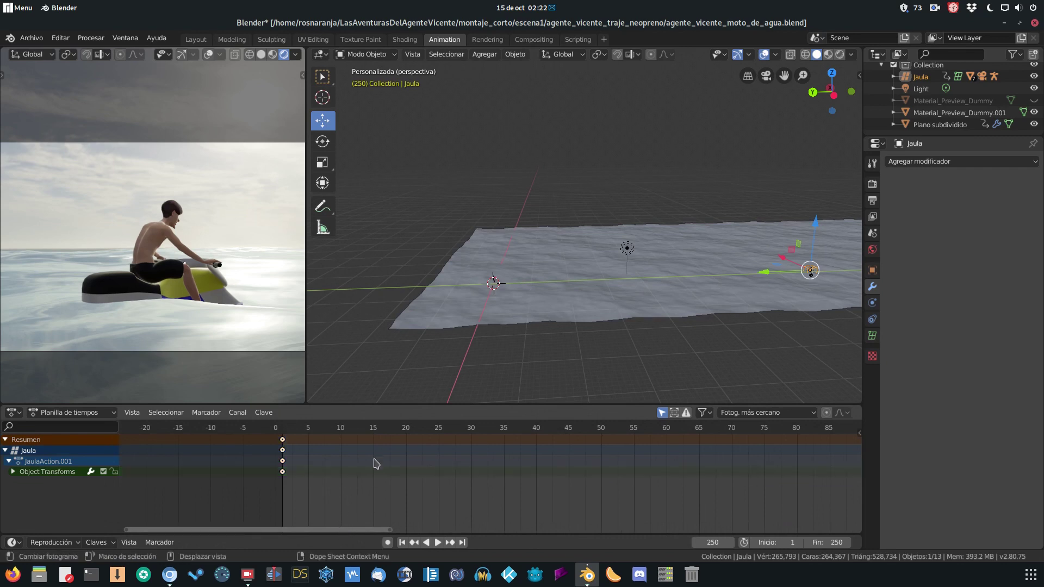
{"action": "left_click", "coordinate": [539, 431]}
{"action": "left_click", "coordinate": [367, 432]}
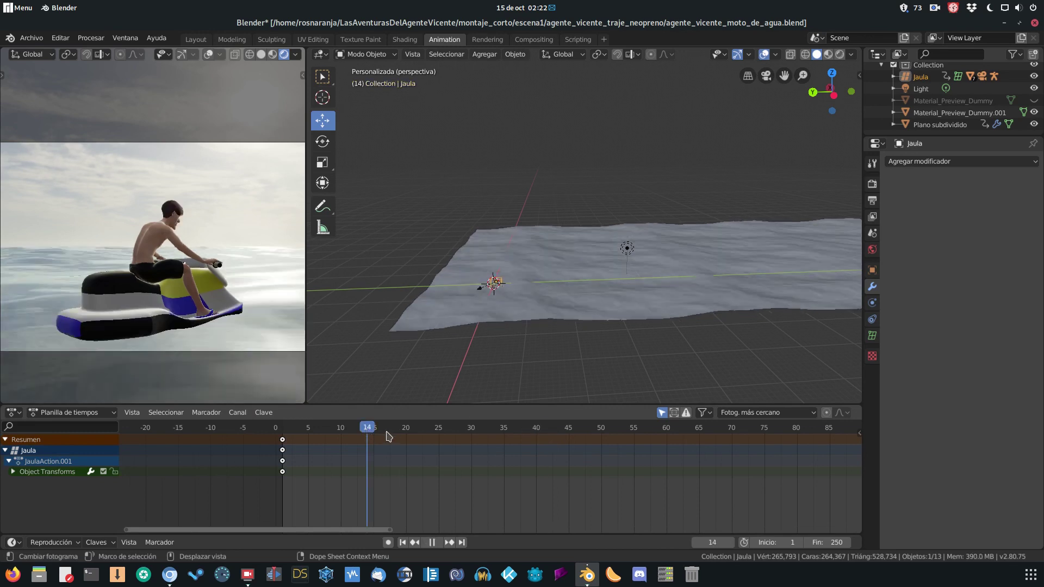
{"action": "left_click", "coordinate": [438, 430]}
{"action": "scroll", "coordinate": [496, 290], "scroll_direction": "up", "scroll_amount": 2}
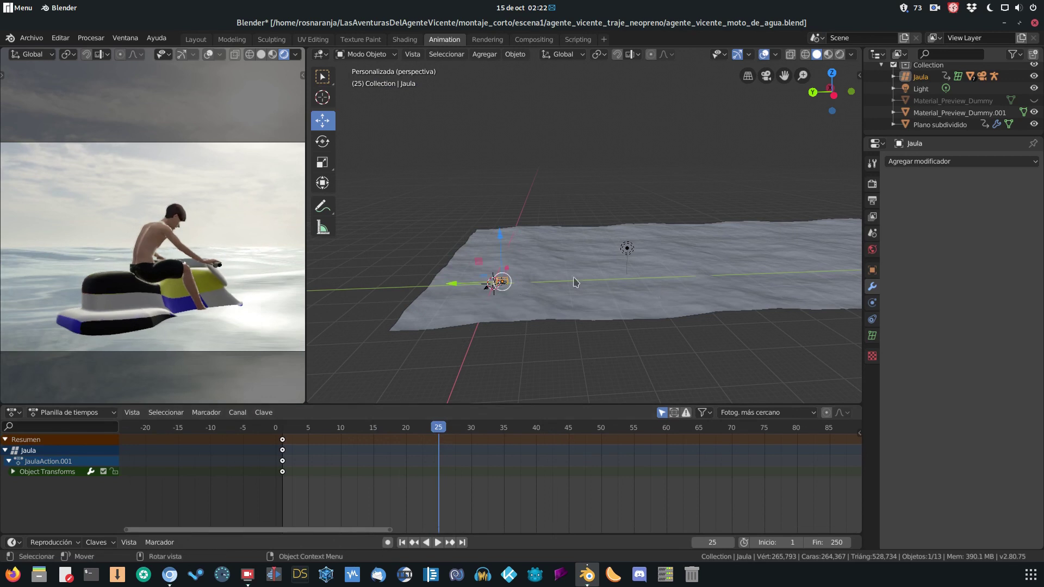
{"action": "scroll", "coordinate": [496, 290], "scroll_direction": "up", "scroll_amount": 2}
{"action": "middle_click_drag", "start_coordinate": [496, 290], "coordinate": [589, 277], "text": "shift"}
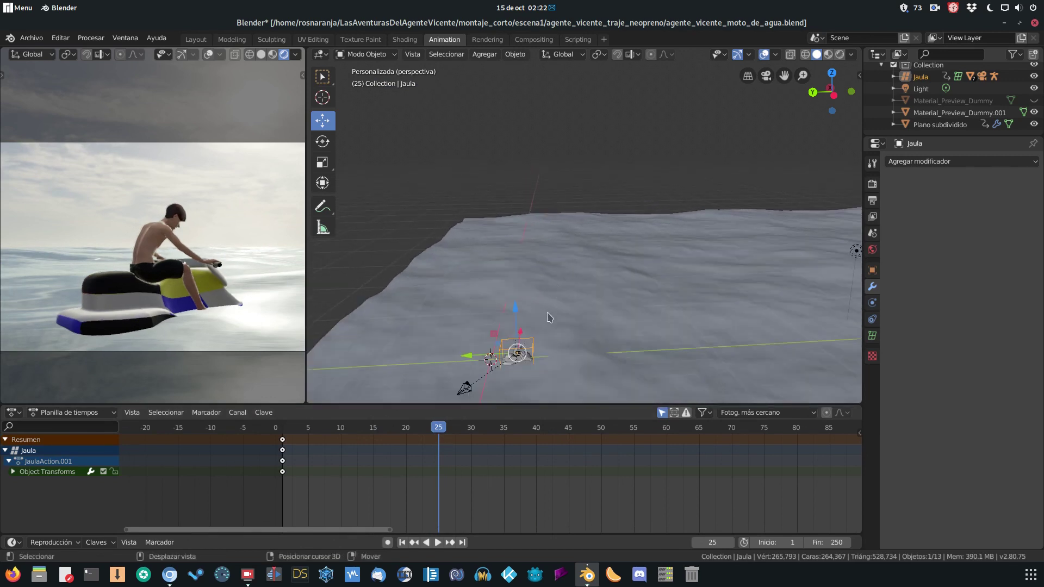
Nudge the Jaula cage slightly up along Z and insert a Pos+Rot+Esc keyframe at frame 25
{"action": "left_click_drag", "start_coordinate": [593, 238], "coordinate": [591, 237]}
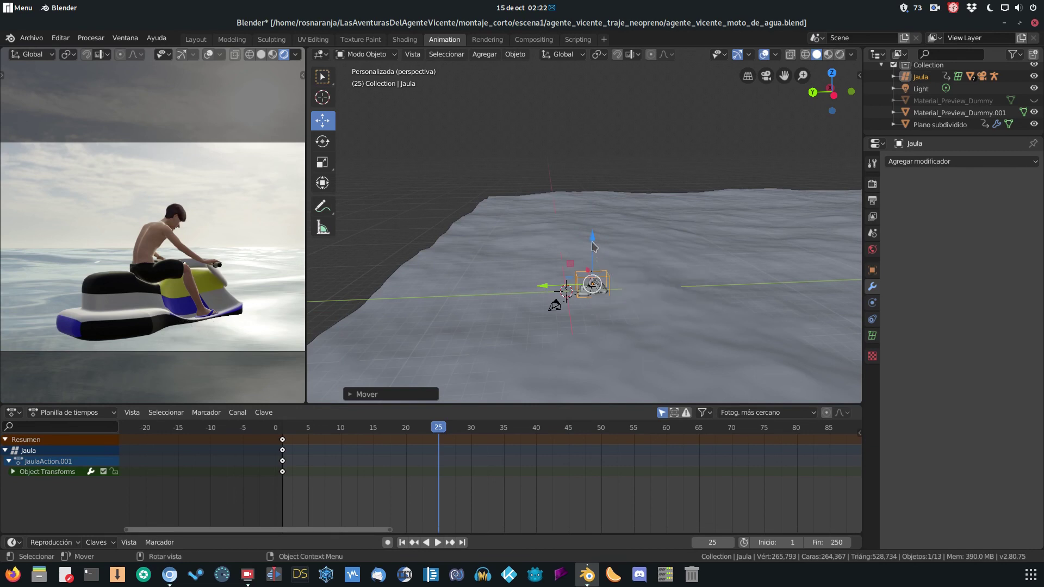
{"action": "left_click_drag", "start_coordinate": [592, 239], "coordinate": [591, 240]}
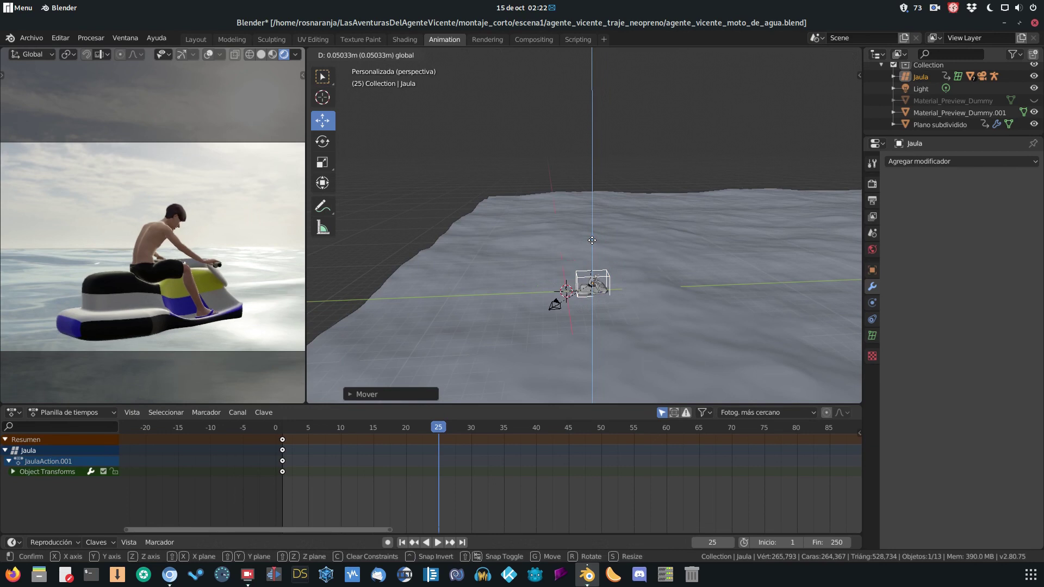
{"action": "left_click_drag", "start_coordinate": [603, 249], "coordinate": [621, 240]}
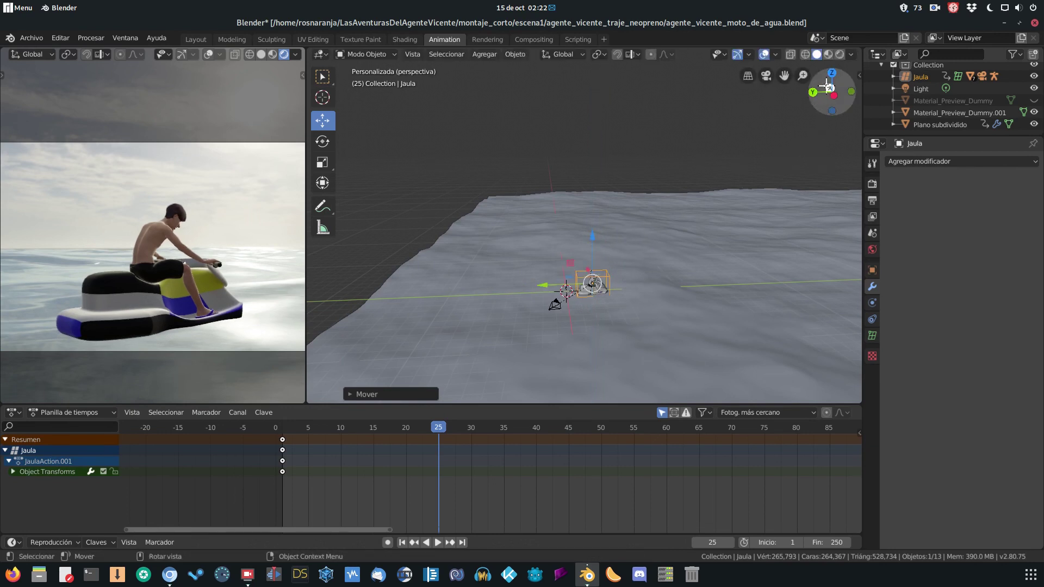
{"action": "key", "text": "i"}
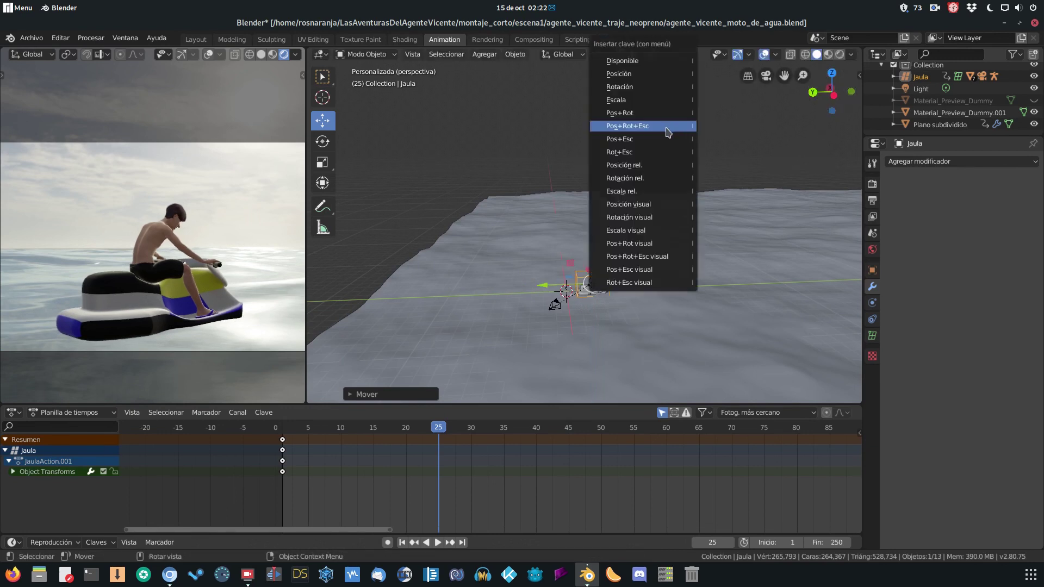
{"action": "left_click", "coordinate": [667, 128]}
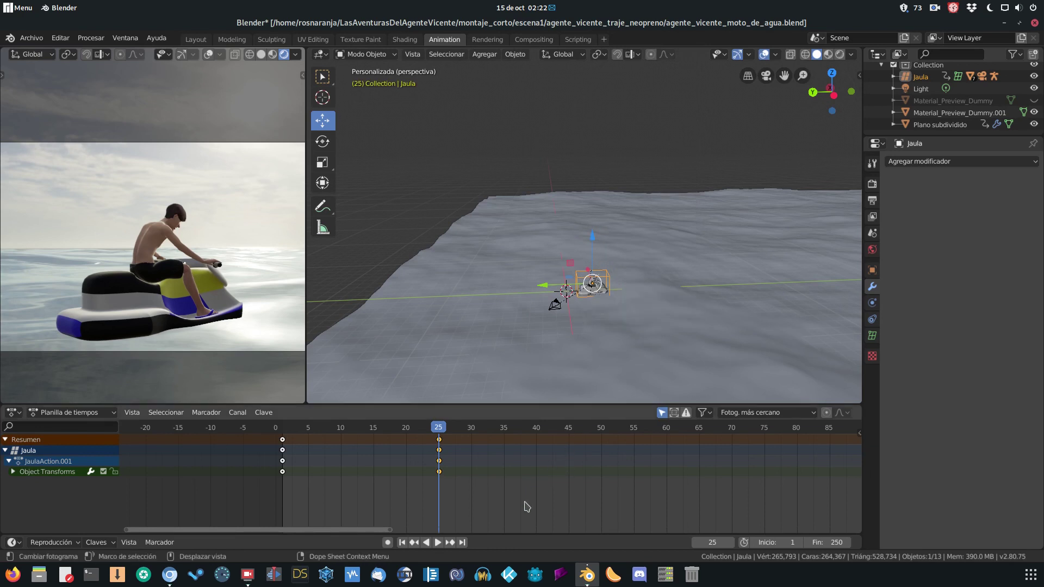
{"action": "left_click_drag", "start_coordinate": [313, 532], "coordinate": [359, 531]}
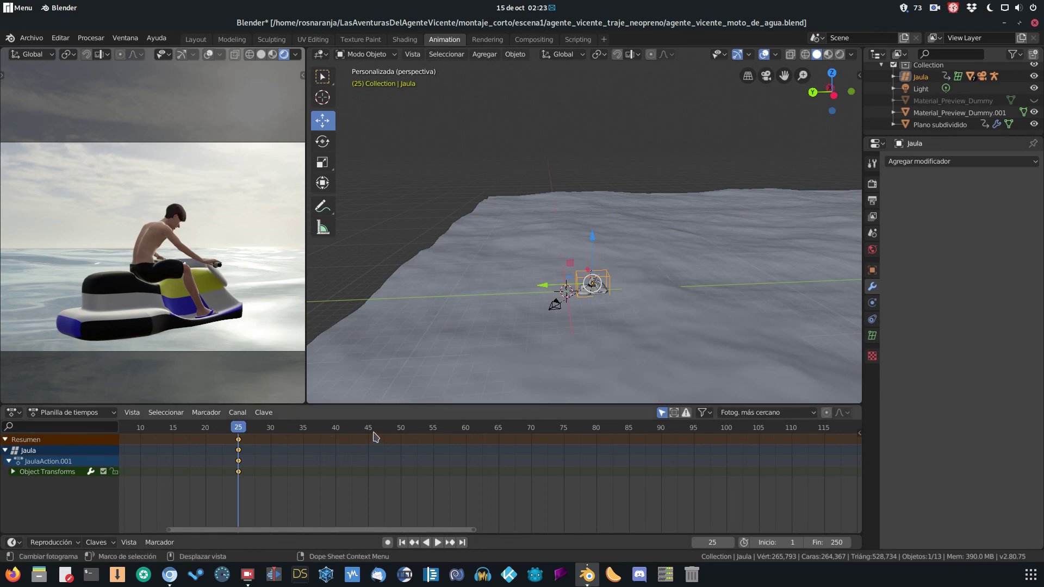
At frame 50, lower the Jaula cage toward the water and insert a Pos+Rot+Esc keyframe
{"action": "left_click", "coordinate": [401, 429]}
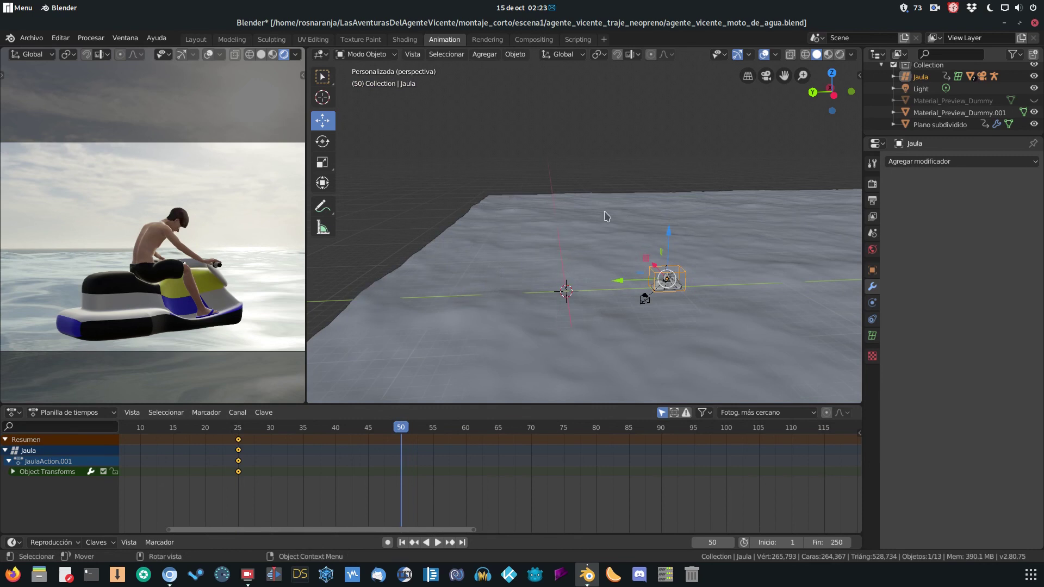
{"action": "scroll", "coordinate": [636, 271], "scroll_direction": "up", "scroll_amount": 2}
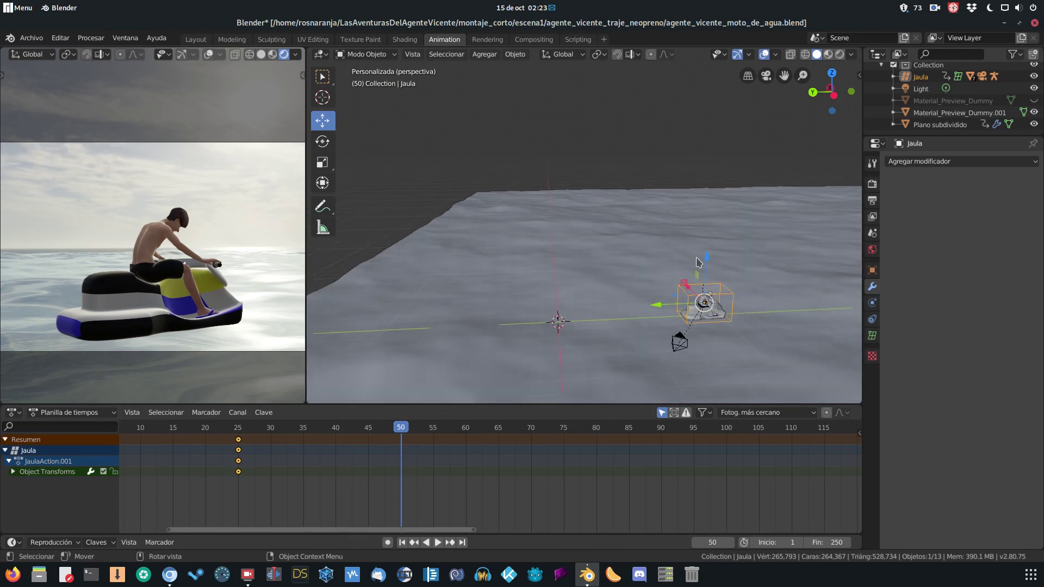
{"action": "left_click_drag", "start_coordinate": [706, 254], "coordinate": [709, 261]}
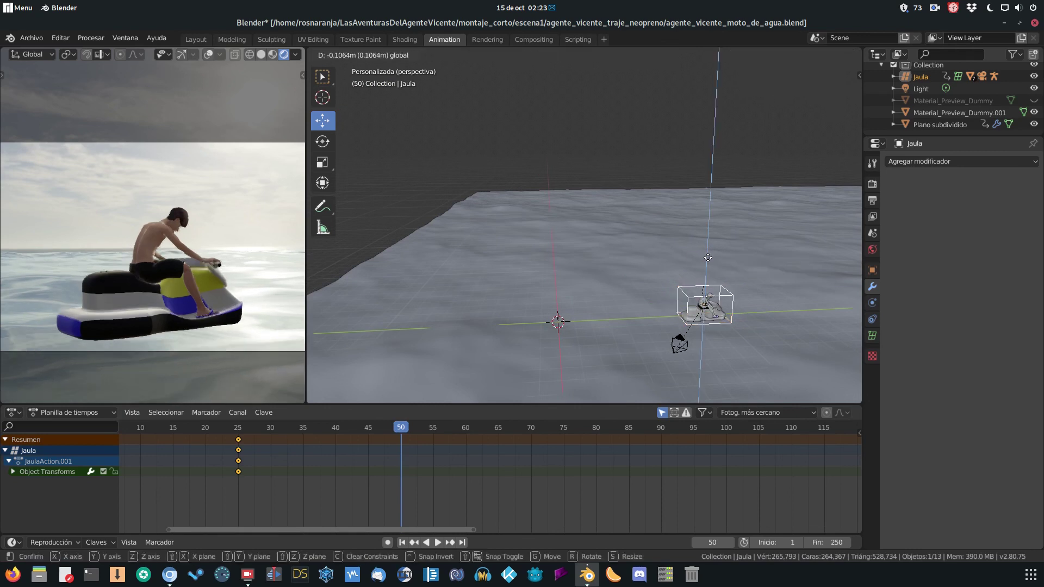
{"action": "left_click_drag", "start_coordinate": [708, 261], "coordinate": [710, 260]}
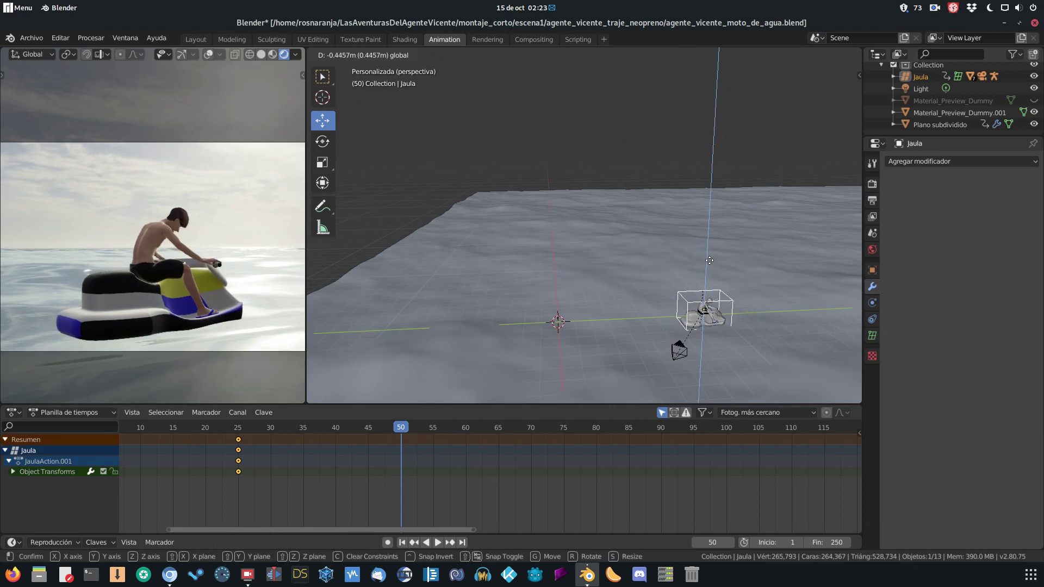
{"action": "left_click", "coordinate": [709, 265]}
{"action": "key", "text": "i"}
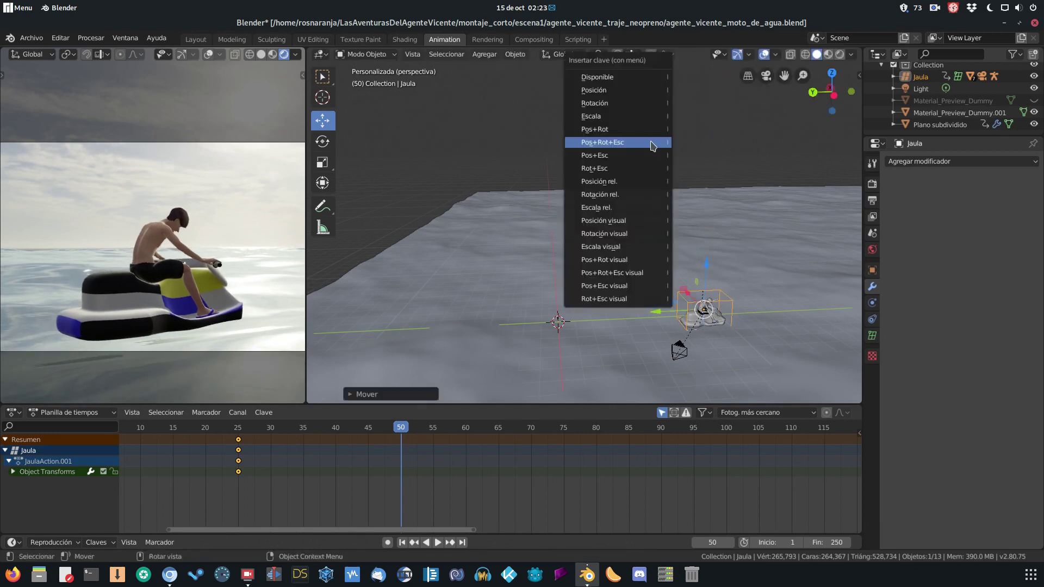
{"action": "left_click", "coordinate": [653, 147]}
{"action": "left_click_drag", "start_coordinate": [355, 531], "coordinate": [420, 507]}
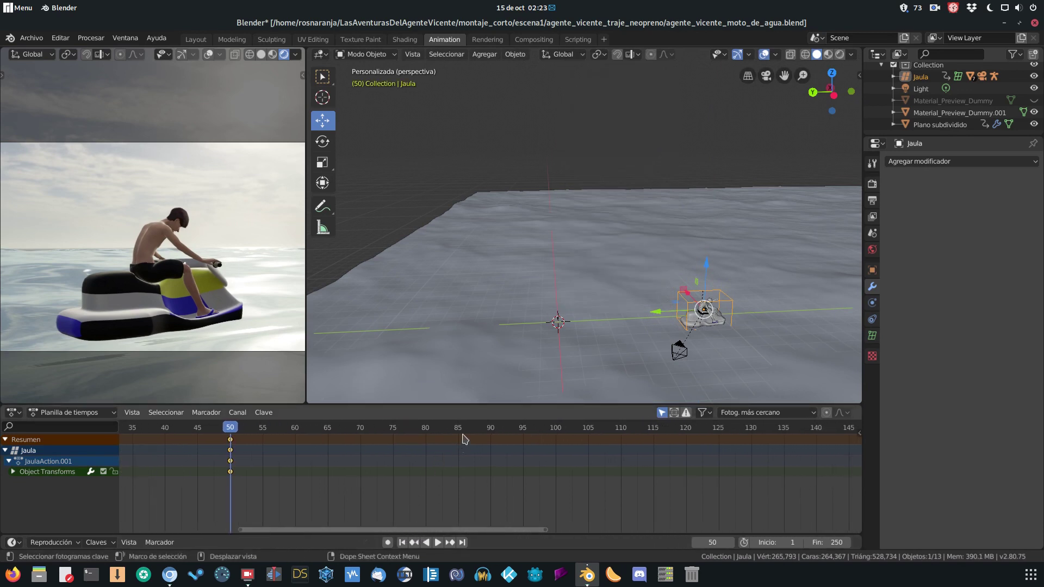
{"action": "left_click", "coordinate": [491, 429]}
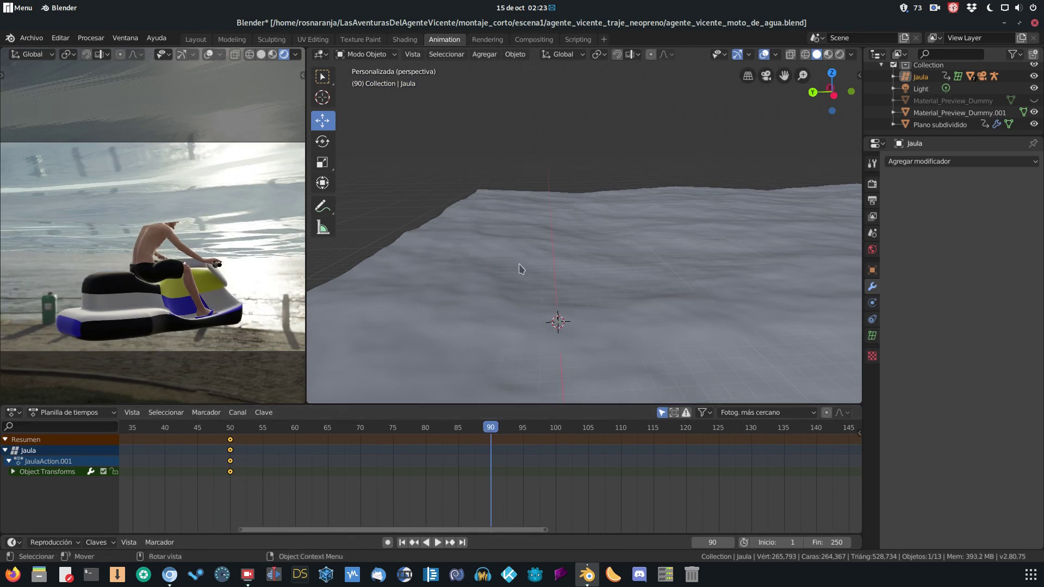
At frame 90, lift the Jaula cage higher above the ocean and insert a Pos+Rot+Esc keyframe
{"action": "scroll", "coordinate": [520, 269], "scroll_direction": "down", "scroll_amount": 2}
{"action": "mouse_move", "coordinate": [522, 270]}
{"action": "middle_mouse_down"}
{"action": "mouse_move", "coordinate": [781, 205]}
{"action": "mouse_move", "coordinate": [692, 290]}
{"action": "middle_mouse_up"}
{"action": "scroll", "coordinate": [701, 280], "scroll_direction": "up", "scroll_amount": 2}
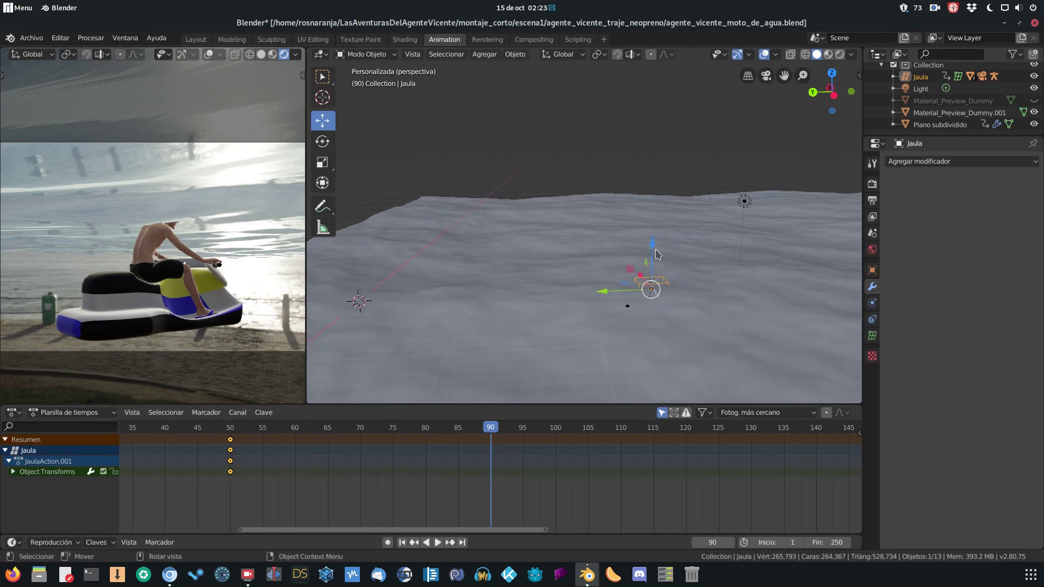
{"action": "left_click_drag", "start_coordinate": [653, 246], "coordinate": [653, 244]}
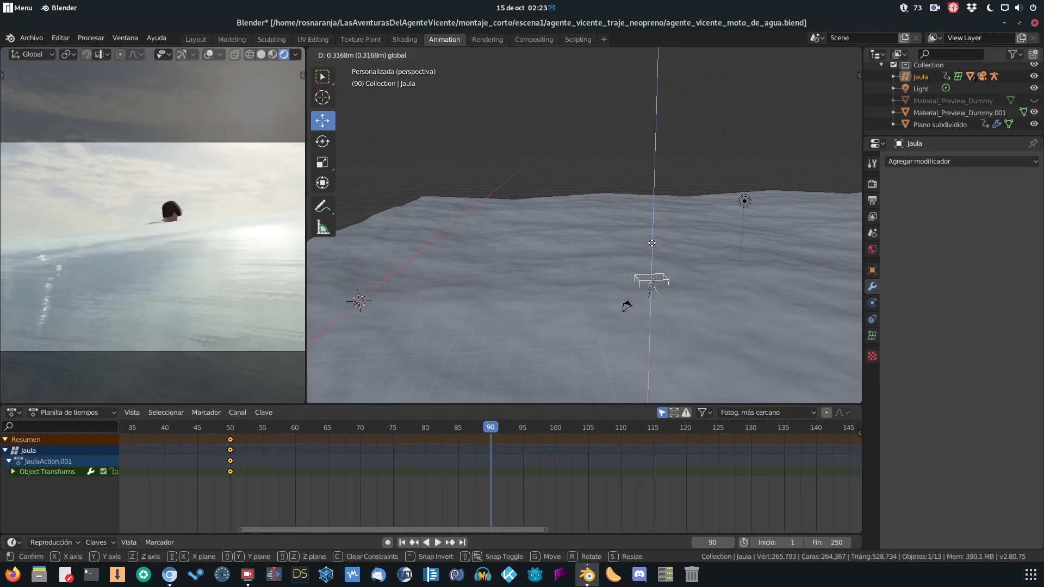
{"action": "left_click_drag", "start_coordinate": [651, 243], "coordinate": [652, 232]}
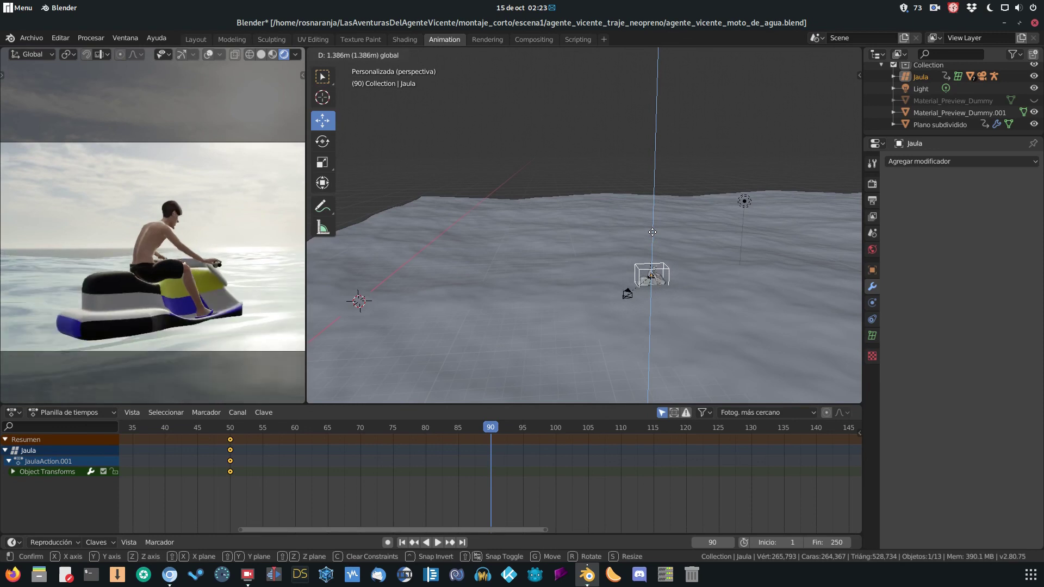
{"action": "left_click_drag", "start_coordinate": [634, 265], "coordinate": [634, 266]}
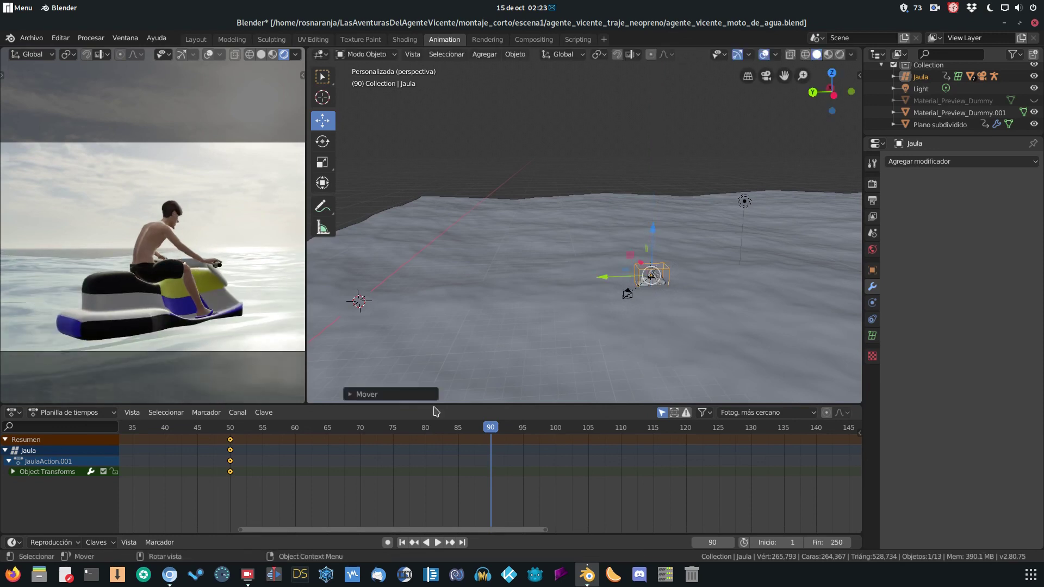
{"action": "key", "text": "i"}
{"action": "left_click", "coordinate": [647, 173]}
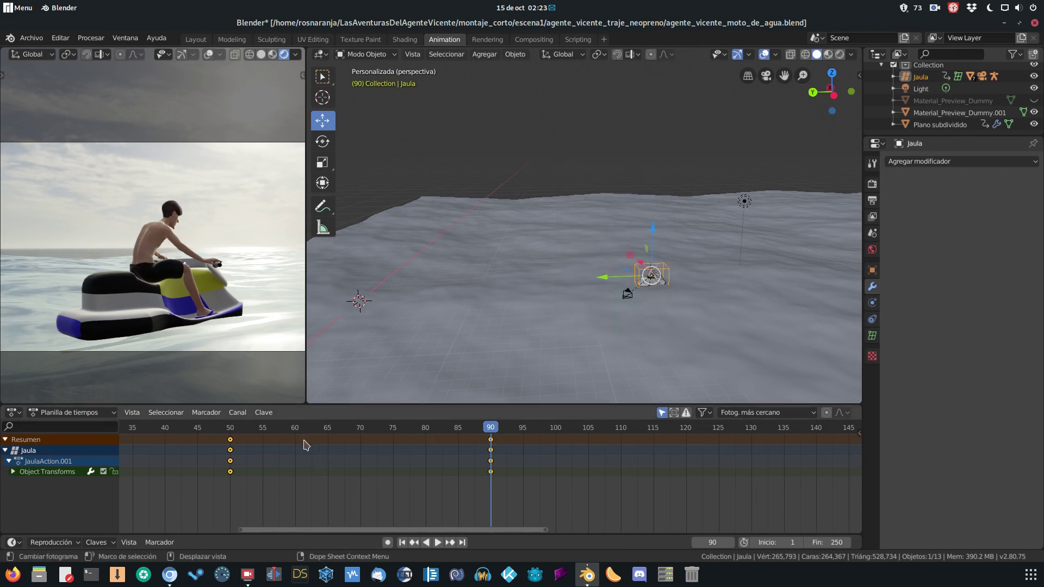
{"action": "left_click_drag", "start_coordinate": [235, 427], "coordinate": [250, 427]}
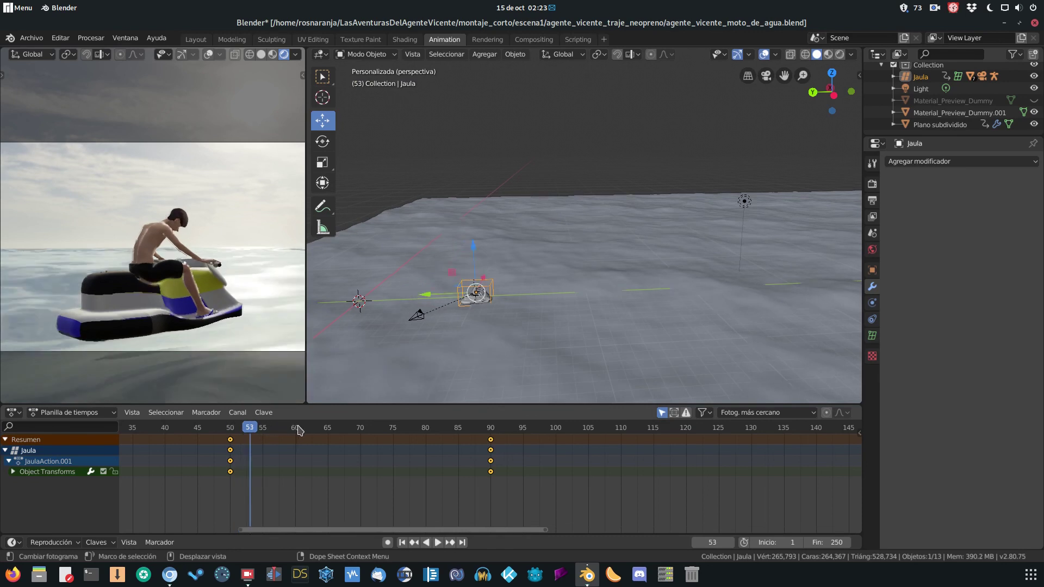
Scrub to frame 65, raise the cage above the waves and insert a Pos+Rot+Esc keyframe
{"action": "left_click_drag", "start_coordinate": [298, 430], "coordinate": [327, 432]}
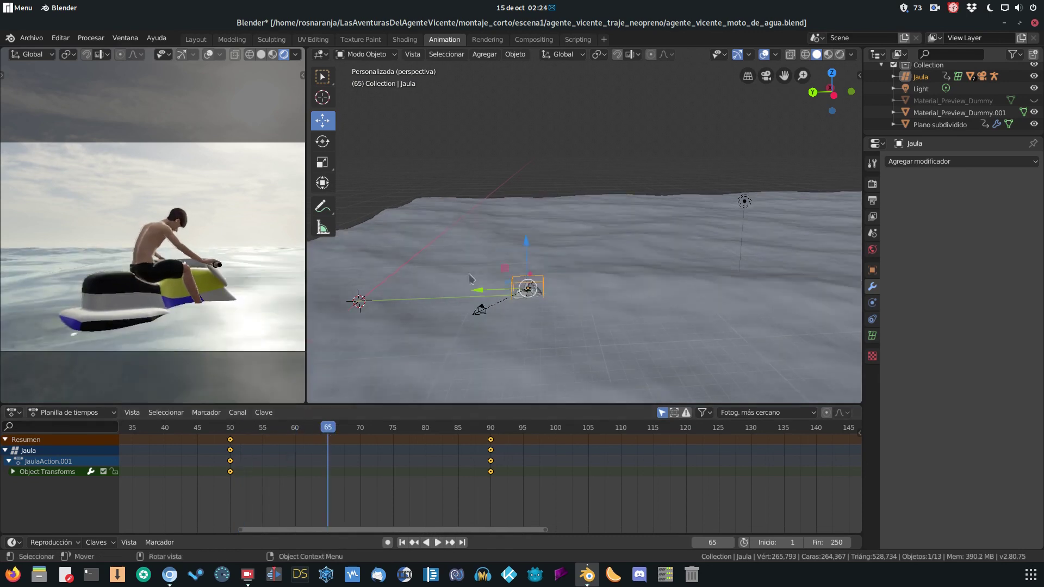
{"action": "left_click_drag", "start_coordinate": [530, 247], "coordinate": [530, 236]}
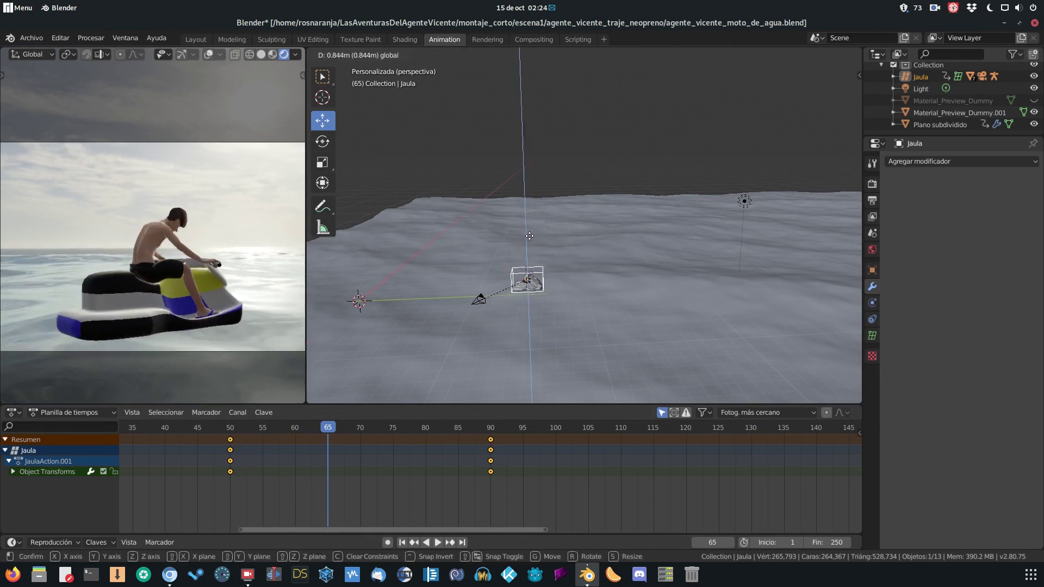
{"action": "left_click_drag", "start_coordinate": [530, 236], "coordinate": [528, 239]}
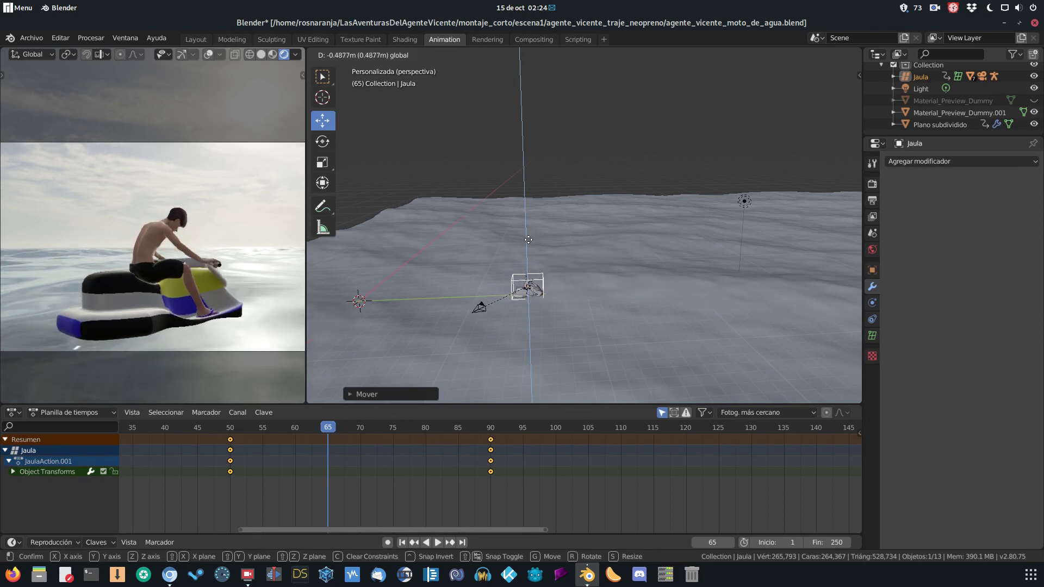
{"action": "left_click_drag", "start_coordinate": [528, 239], "coordinate": [530, 242]}
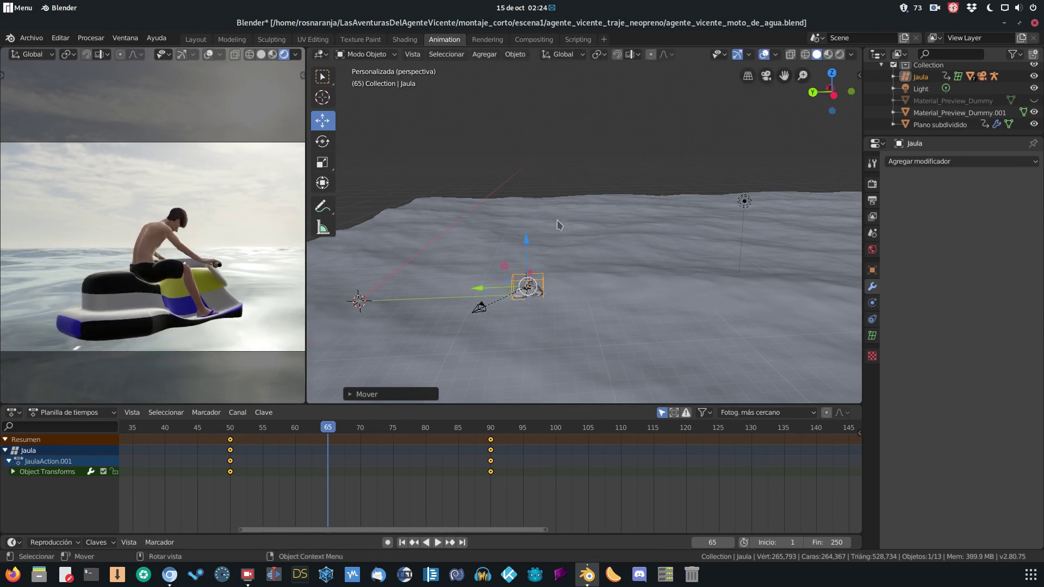
{"action": "key", "text": "i"}
{"action": "left_click", "coordinate": [549, 184]}
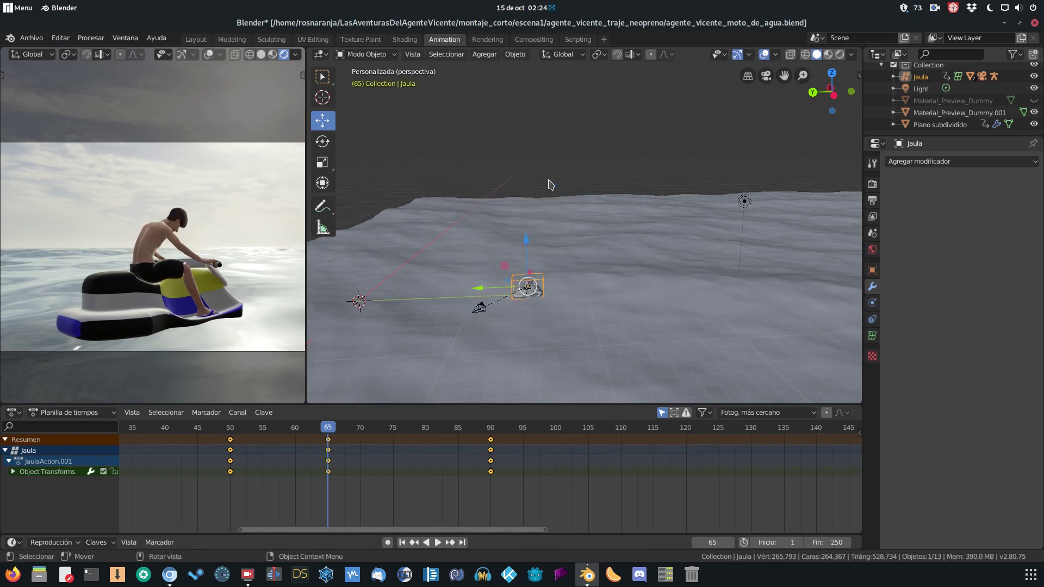
{"action": "left_click", "coordinate": [395, 431]}
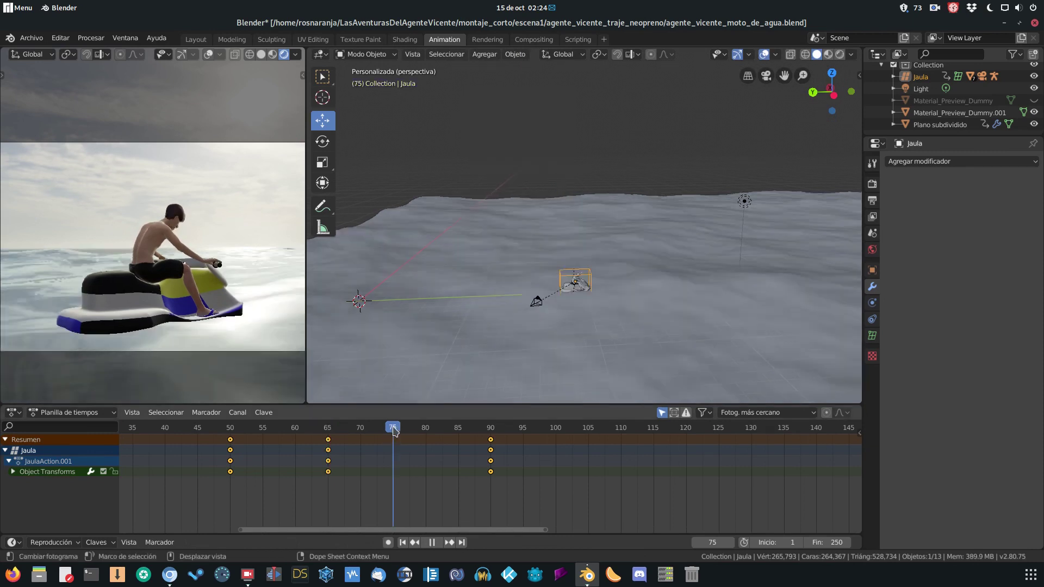
Check frames 81 and 90, then raise Jaula at frame 80 and key location, rotation and scale
{"action": "left_click", "coordinate": [431, 431]}
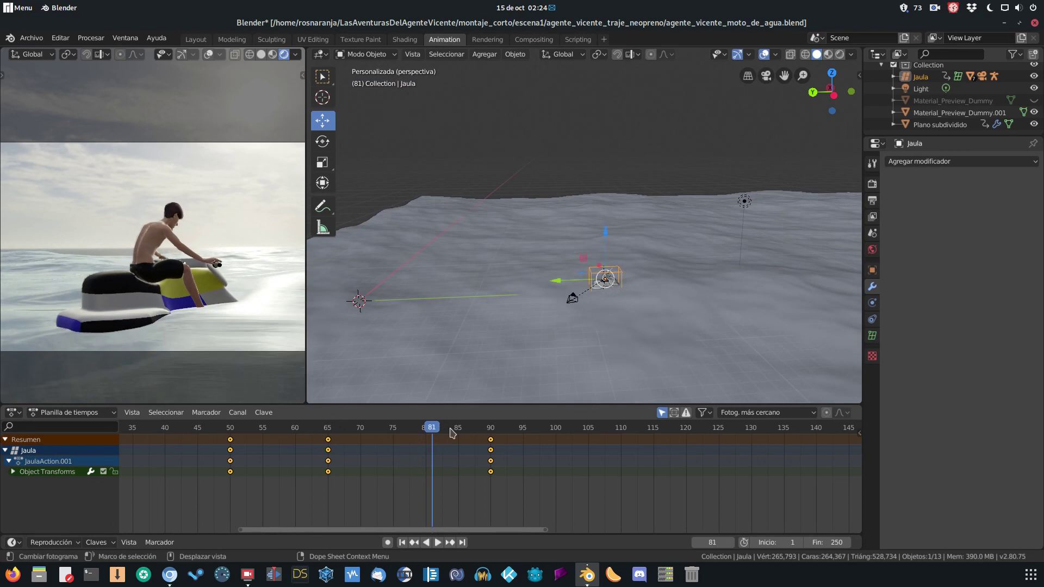
{"action": "left_click", "coordinate": [491, 430]}
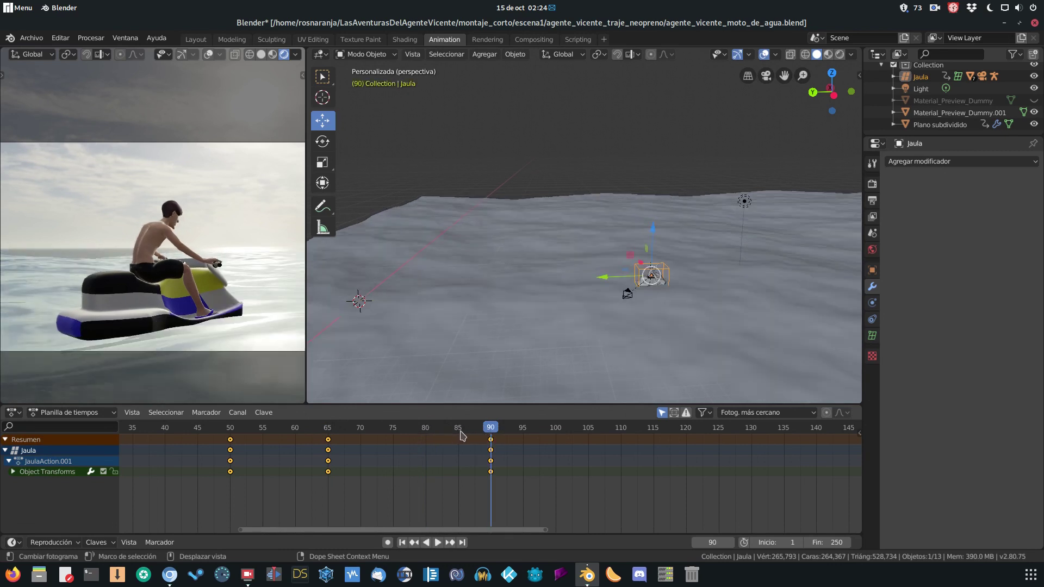
{"action": "left_click", "coordinate": [427, 430]}
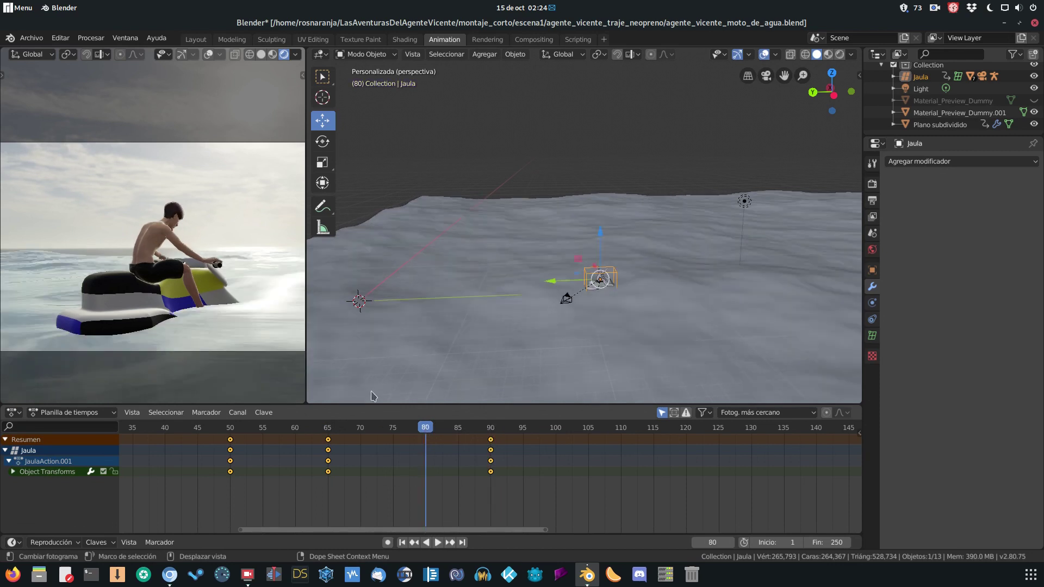
{"action": "left_click_drag", "start_coordinate": [601, 242], "coordinate": [601, 239]}
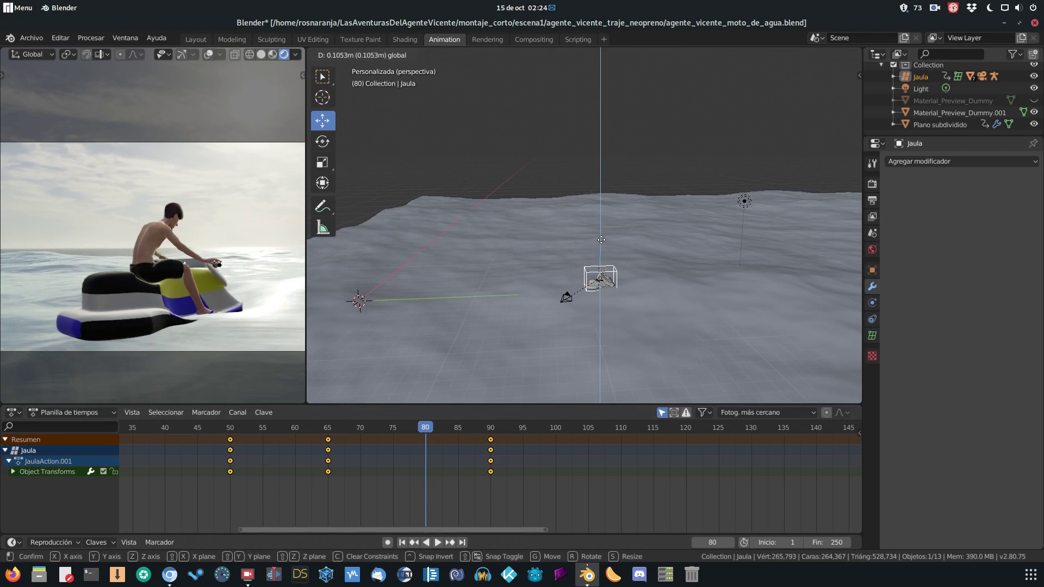
{"action": "left_click_drag", "start_coordinate": [601, 239], "coordinate": [601, 238]}
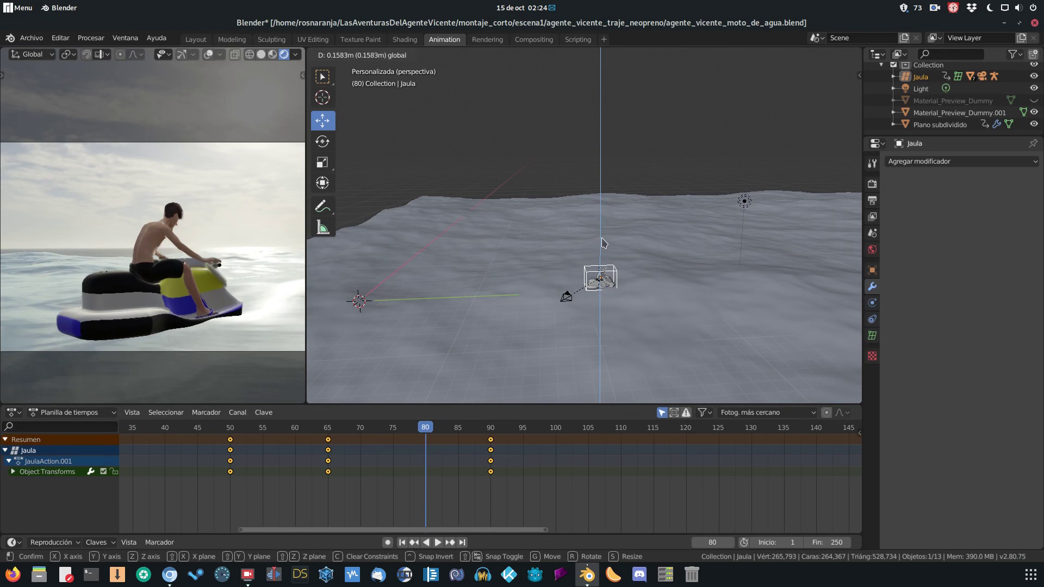
{"action": "left_click_drag", "start_coordinate": [601, 239], "coordinate": [617, 241]}
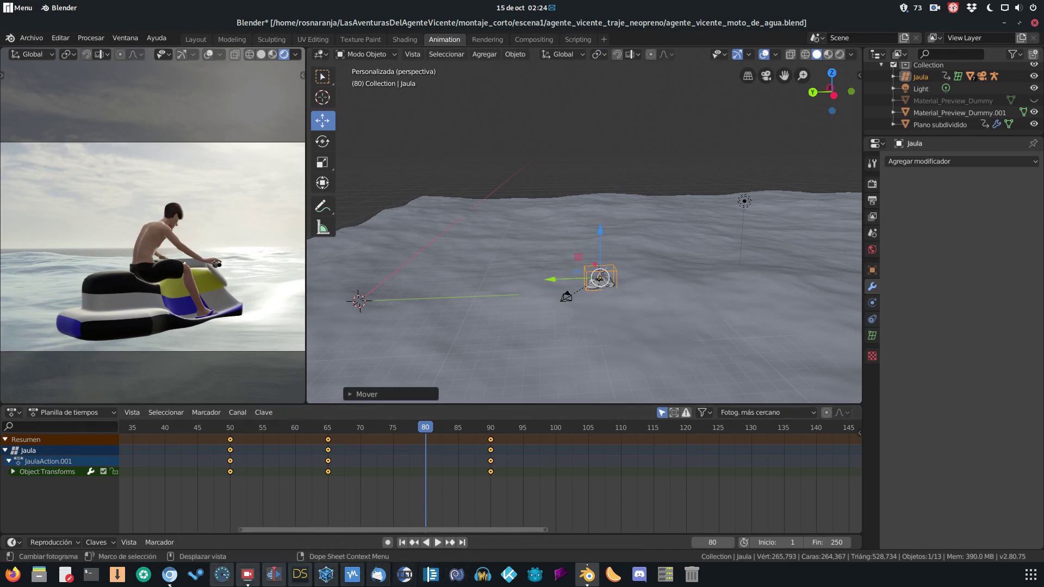
{"action": "key", "text": "i"}
{"action": "left_click", "coordinate": [627, 200]}
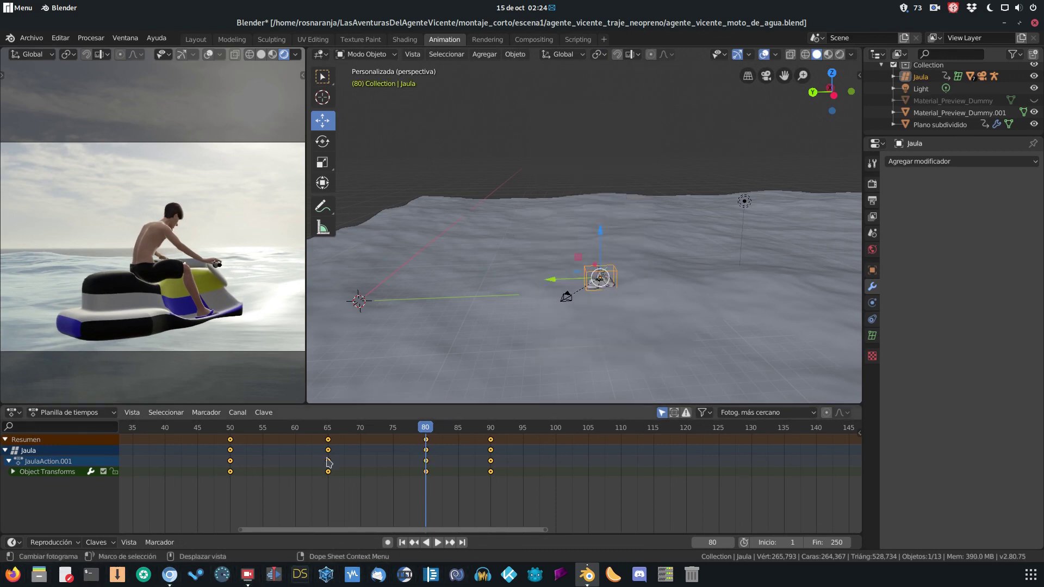
{"action": "left_click", "coordinate": [478, 429]}
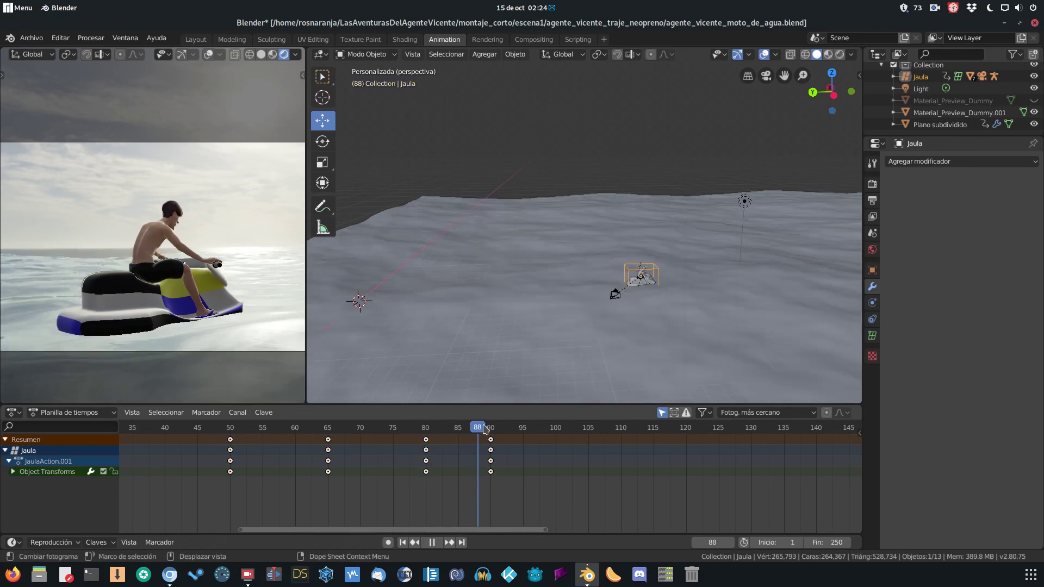
At frame 120, lower the Jaula cage onto the waves and keyframe its transforms
{"action": "scroll", "coordinate": [316, 530], "scroll_direction": "down", "scroll_amount": 1, "text": "ctrl"}
{"action": "scroll", "coordinate": [315, 530], "scroll_direction": "down", "scroll_amount": 2, "text": "ctrl"}
{"action": "scroll", "coordinate": [322, 441], "scroll_direction": "down", "scroll_amount": 5, "text": "ctrl"}
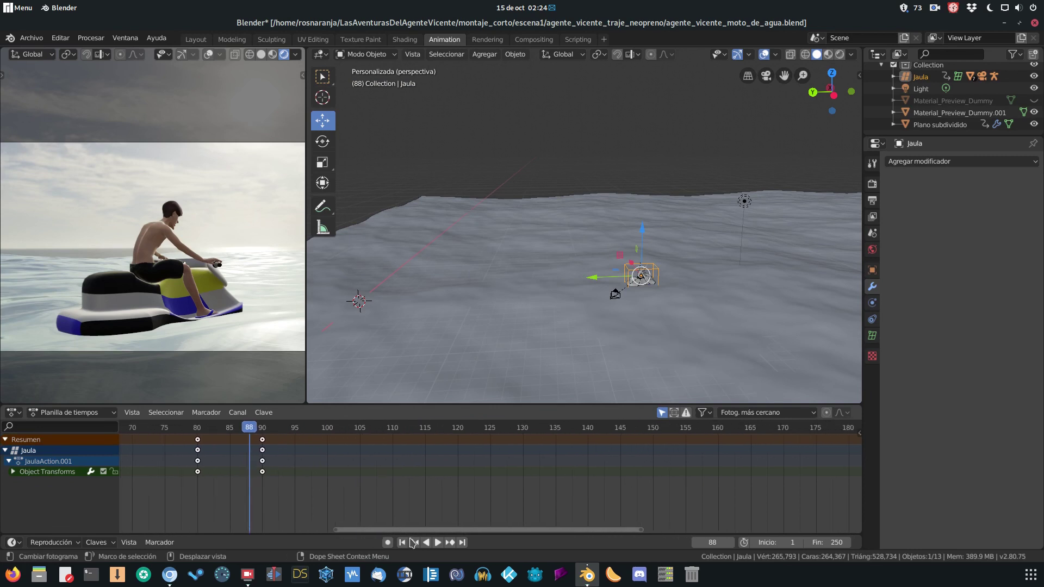
{"action": "left_click", "coordinate": [328, 429]}
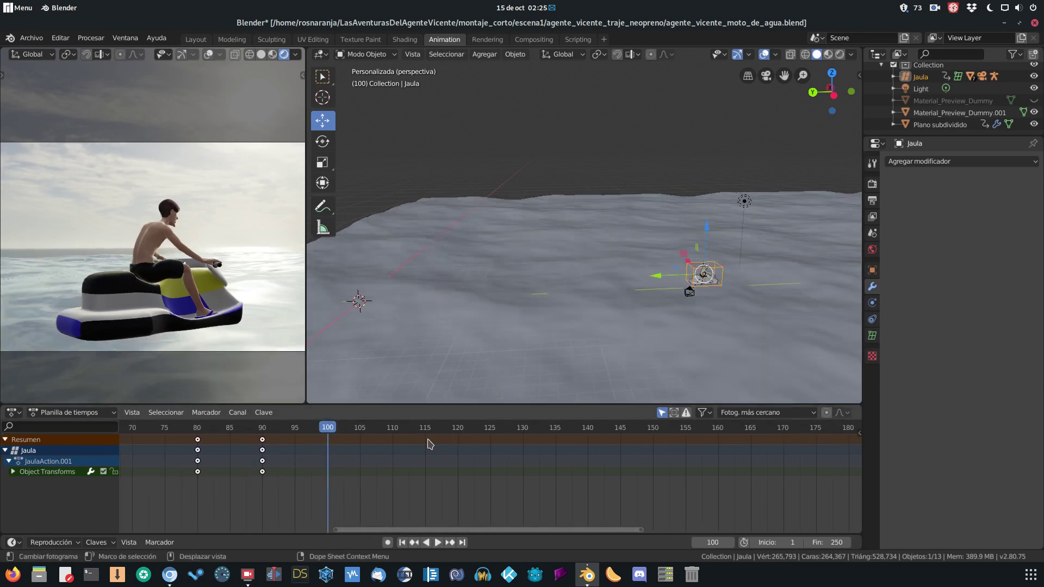
{"action": "left_click", "coordinate": [458, 429]}
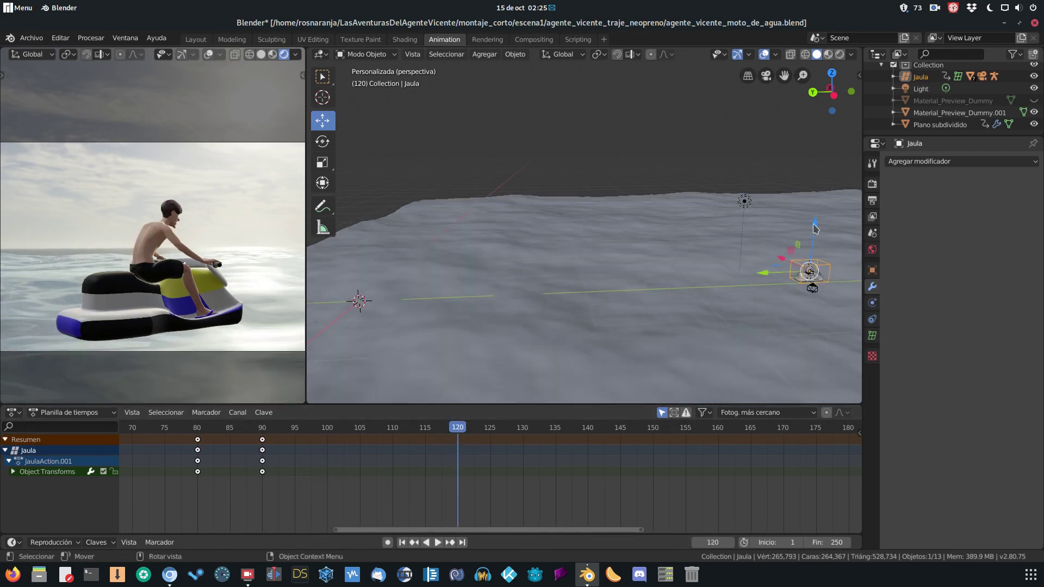
{"action": "left_click_drag", "start_coordinate": [816, 220], "coordinate": [808, 226]}
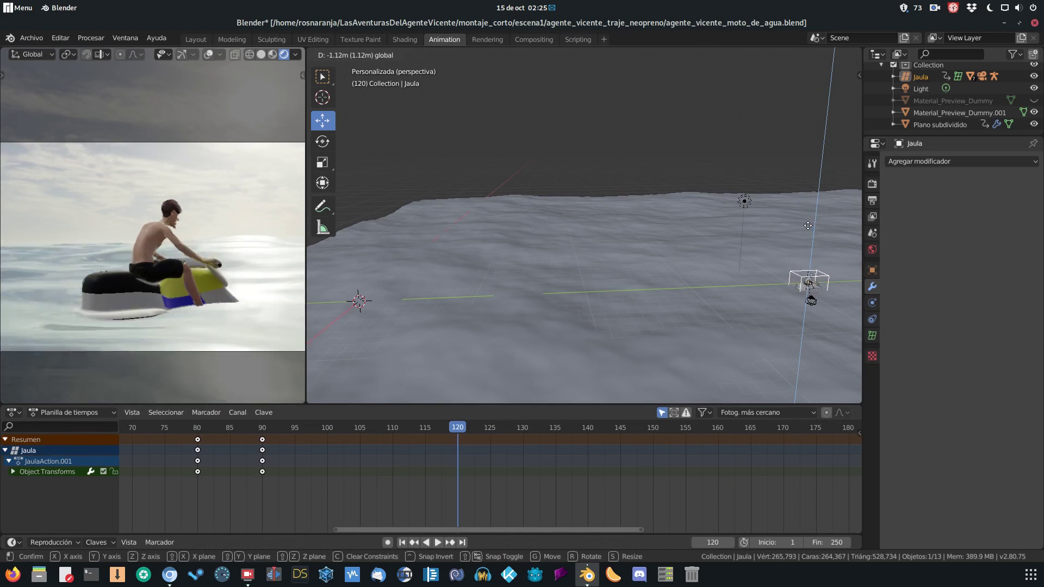
{"action": "left_click_drag", "start_coordinate": [808, 226], "coordinate": [804, 228]}
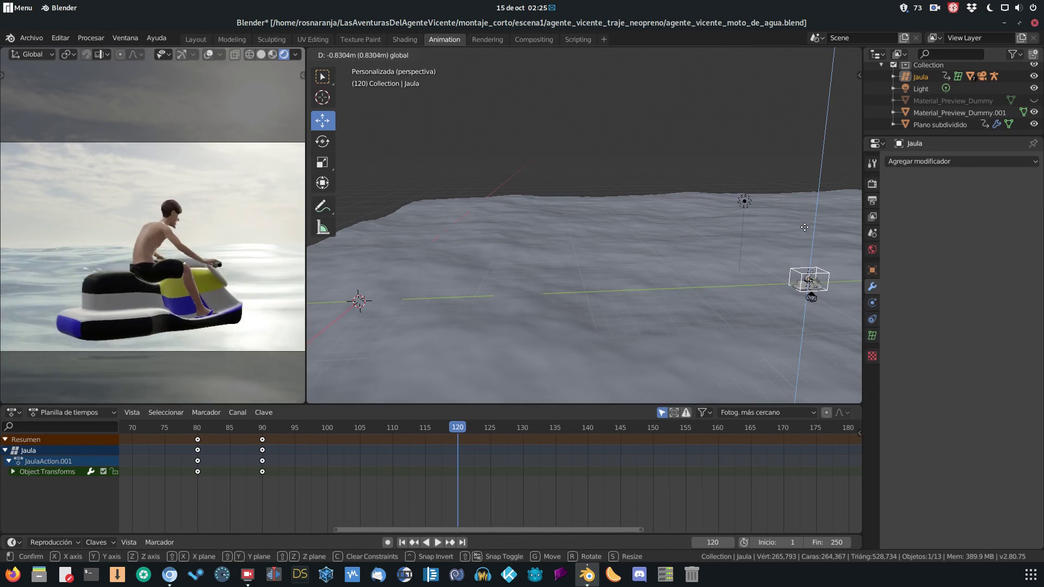
{"action": "left_click_drag", "start_coordinate": [805, 228], "coordinate": [803, 228]}
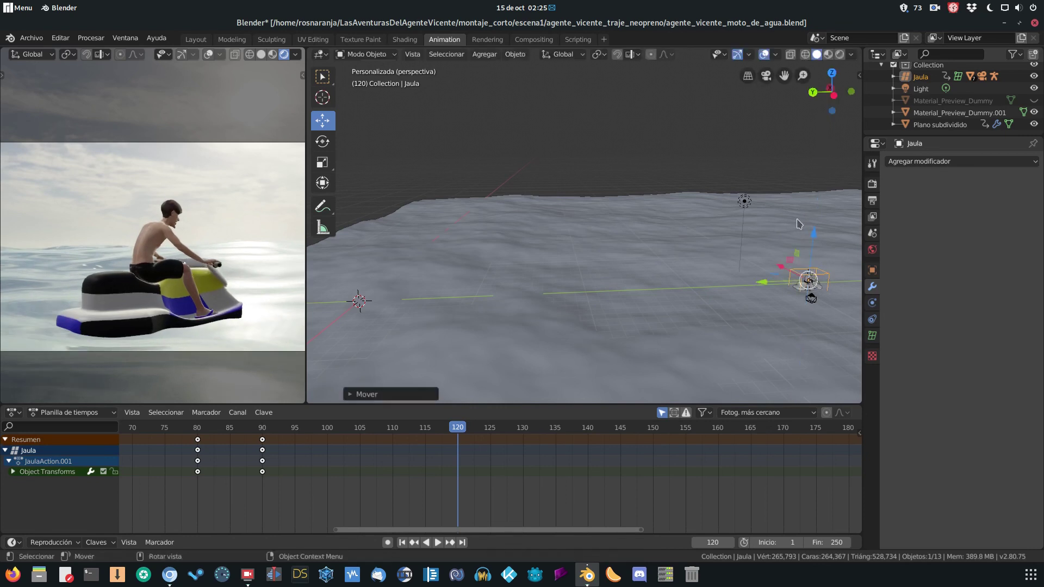
{"action": "key", "text": "i"}
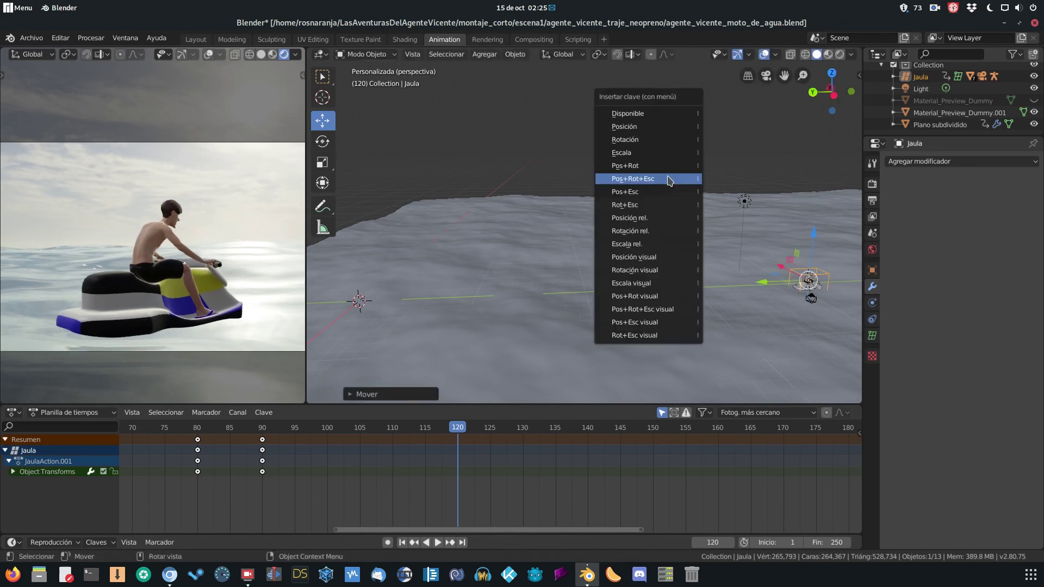
{"action": "left_click", "coordinate": [667, 178]}
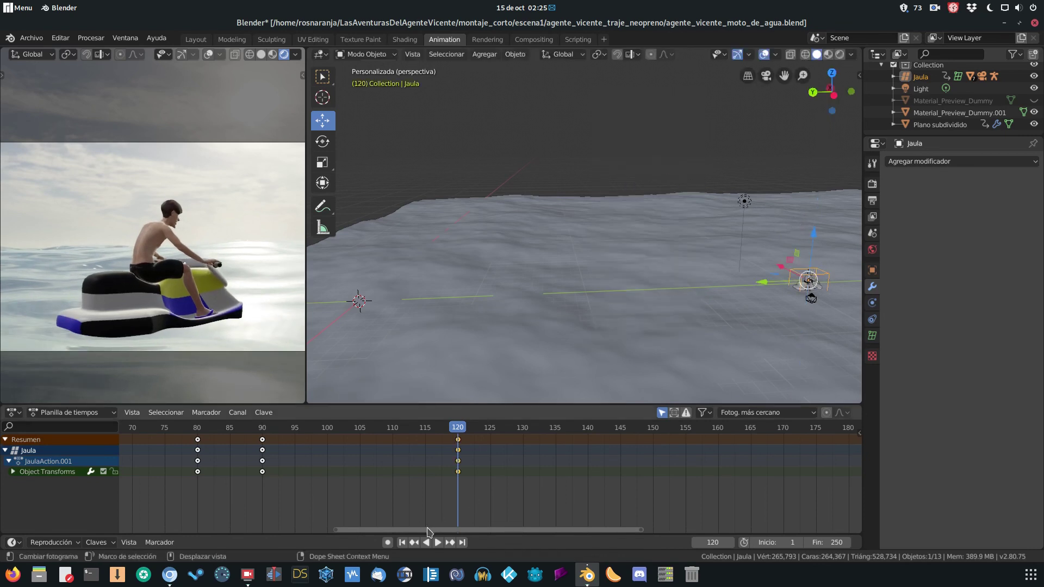
Play the animation from about frame 94, stop it, and move to frame 145
{"action": "left_click", "coordinate": [296, 433]}
{"action": "key", "text": "space"}
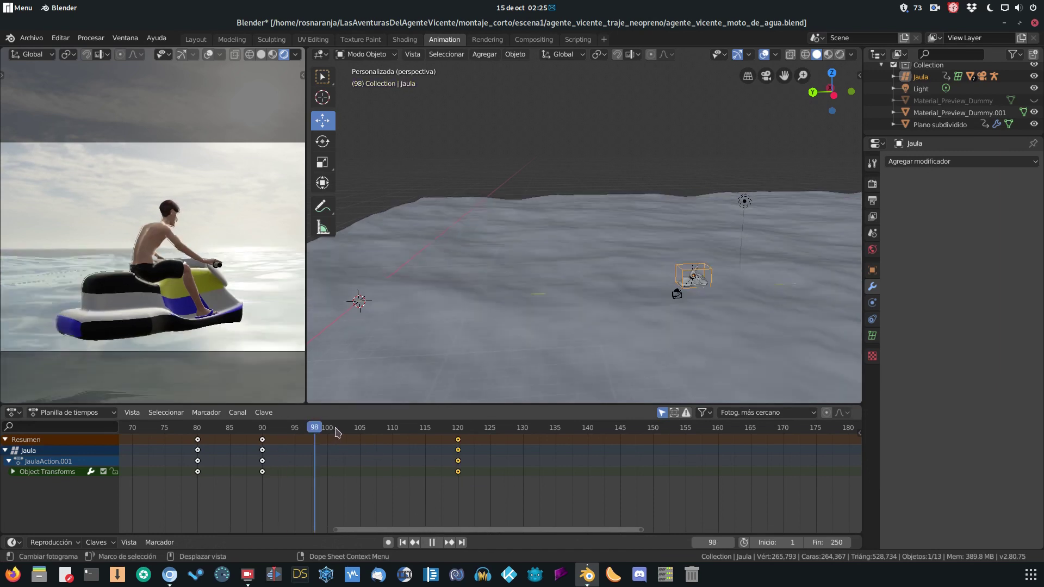
{"action": "key", "text": "space"}
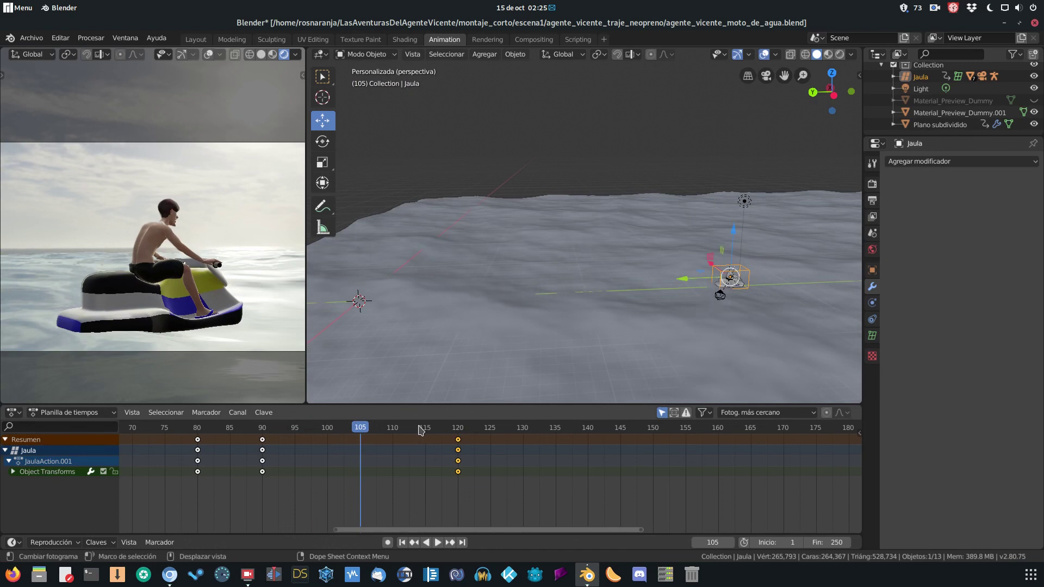
{"action": "key", "text": "space"}
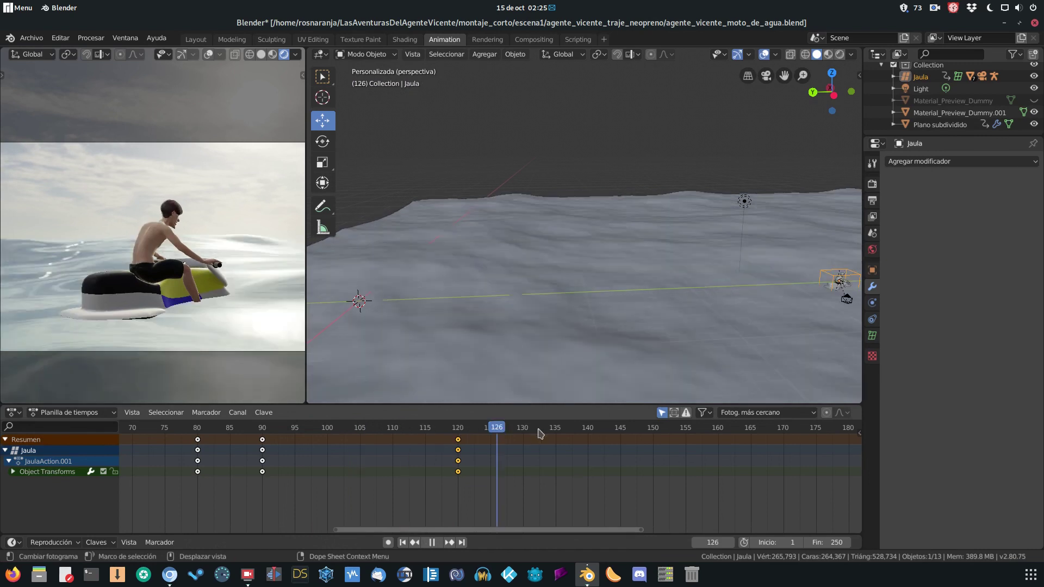
{"action": "key", "text": "space"}
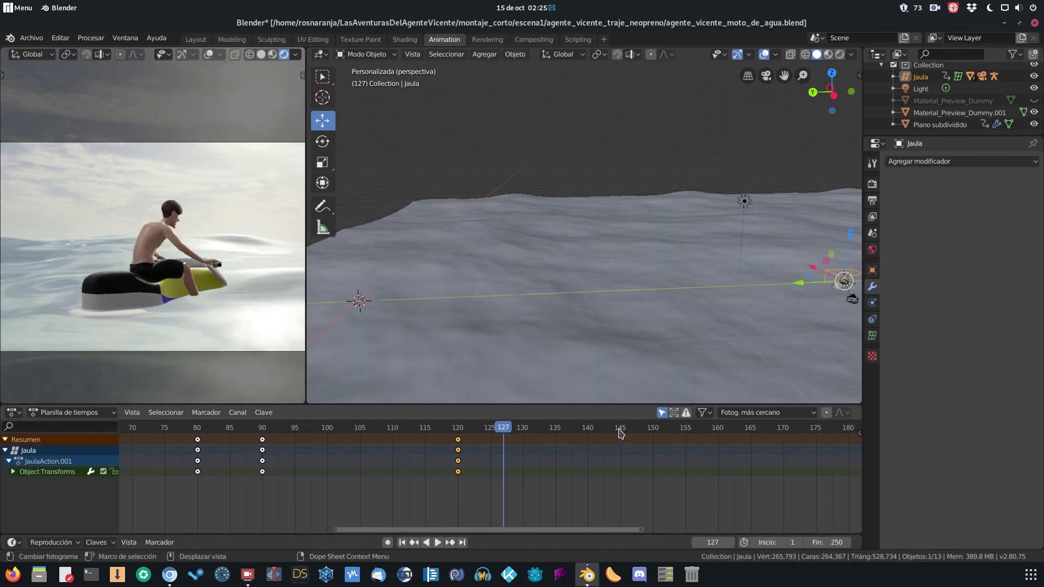
{"action": "left_click", "coordinate": [620, 430]}
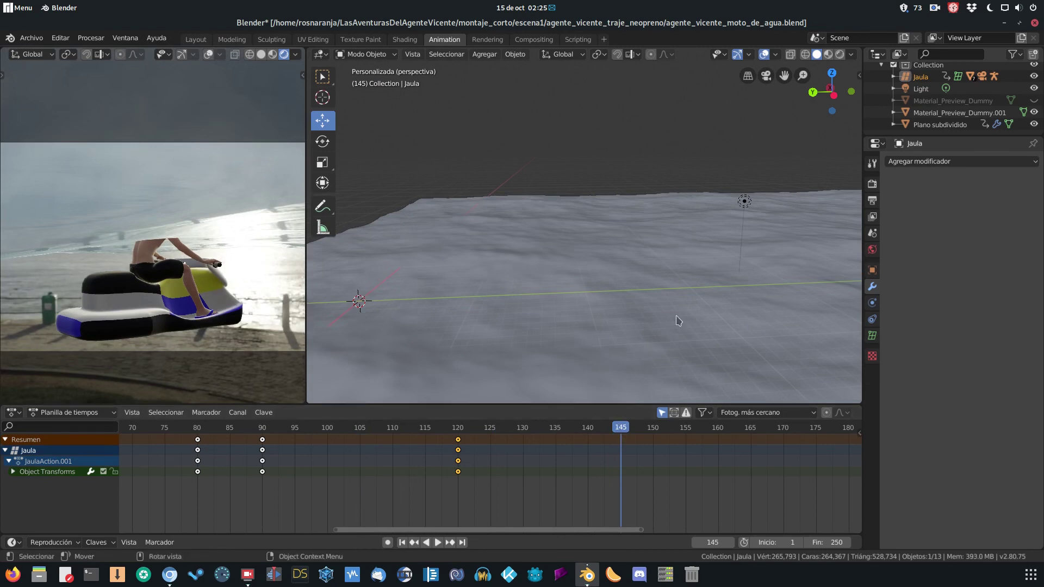
{"action": "scroll", "coordinate": [742, 225], "scroll_direction": "down", "scroll_amount": 2}
Lift Jaula about 1.1 m along Z at frame 145 and key location, rotation and scale
{"action": "mouse_move", "coordinate": [688, 232]}
{"action": "middle_mouse_down", "text": "shift"}
{"action": "mouse_move", "coordinate": [586, 240]}
{"action": "mouse_move", "coordinate": [606, 287]}
{"action": "middle_mouse_up", "text": "shift"}
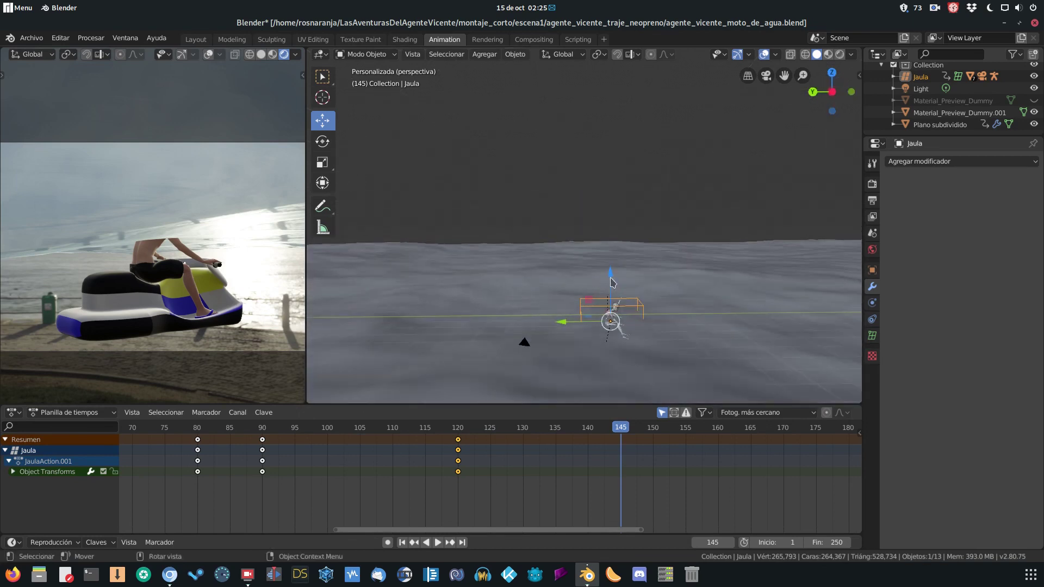
{"action": "left_click_drag", "start_coordinate": [610, 273], "coordinate": [609, 264]}
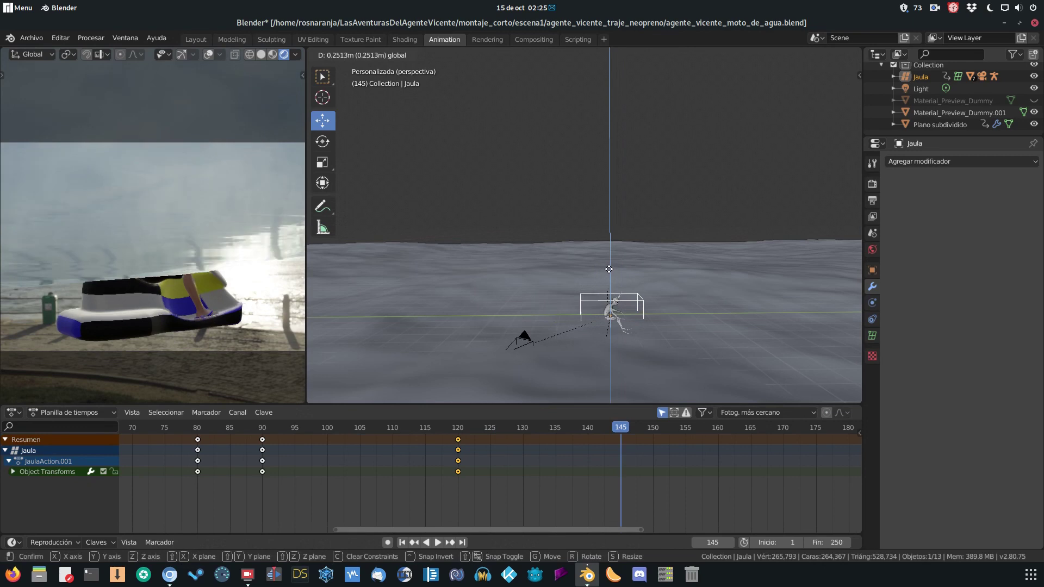
{"action": "left_click_drag", "start_coordinate": [609, 264], "coordinate": [609, 258]}
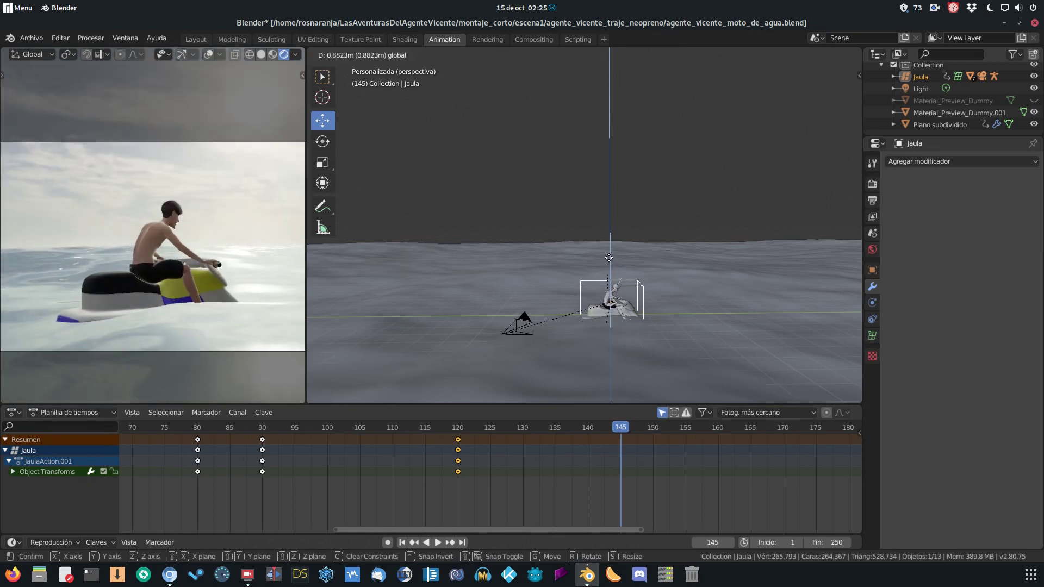
{"action": "left_click_drag", "start_coordinate": [608, 257], "coordinate": [608, 253]}
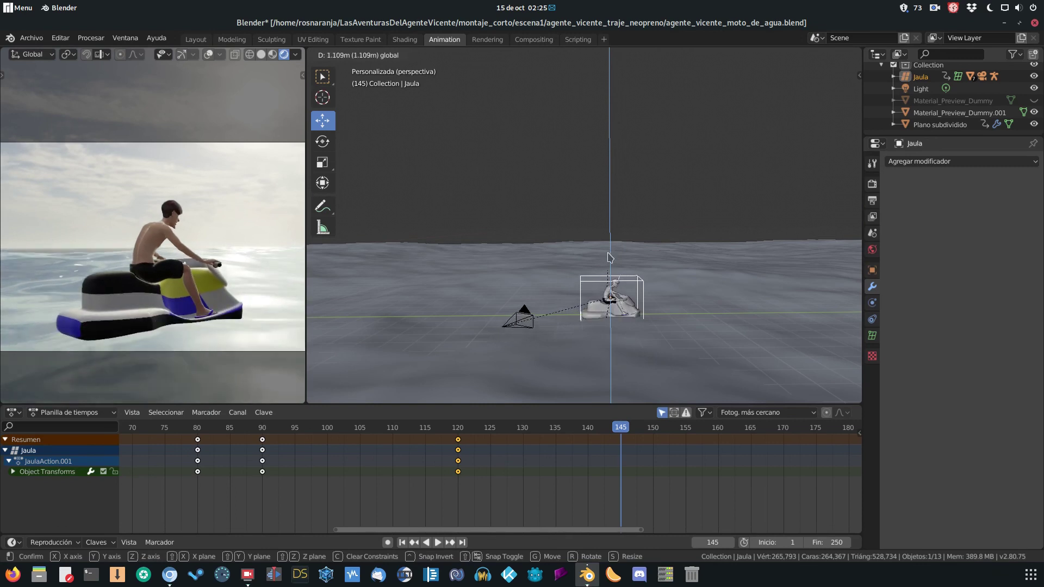
{"action": "left_click", "coordinate": [610, 257]}
{"action": "key", "text": "i"}
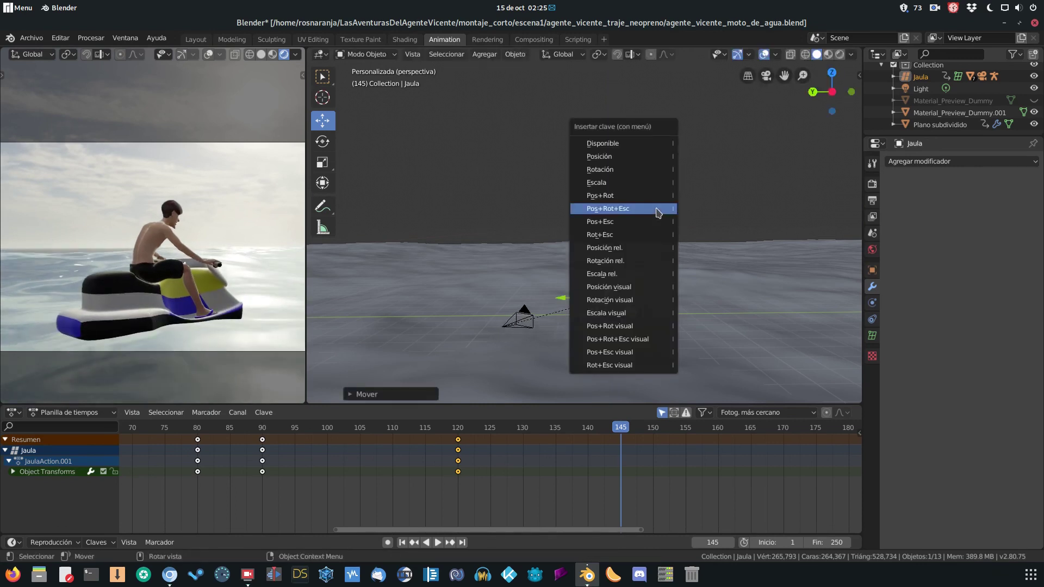
{"action": "left_click", "coordinate": [658, 213]}
{"action": "left_click_drag", "start_coordinate": [463, 532], "coordinate": [587, 532]}
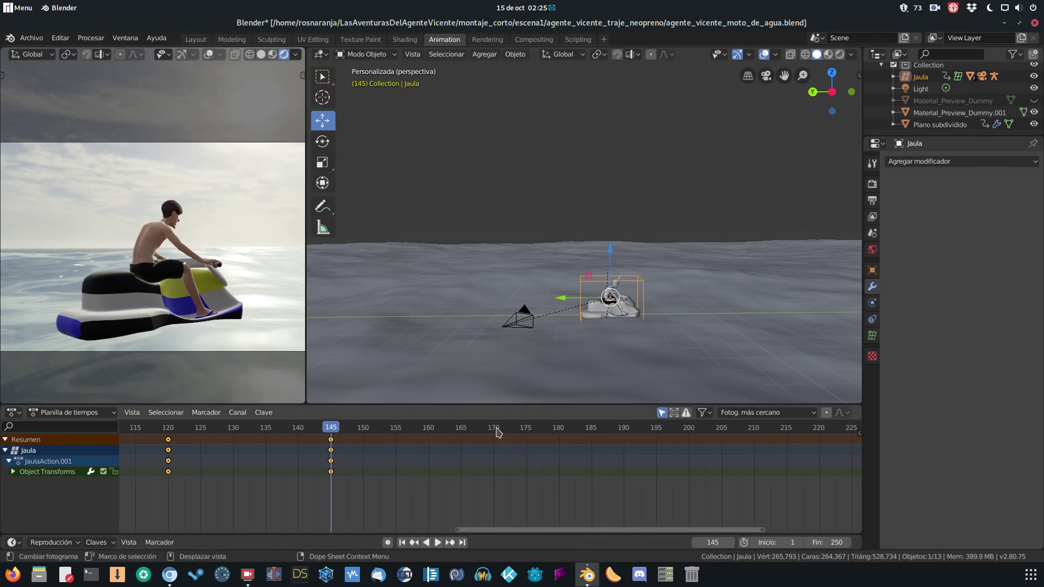
{"action": "left_click", "coordinate": [496, 429]}
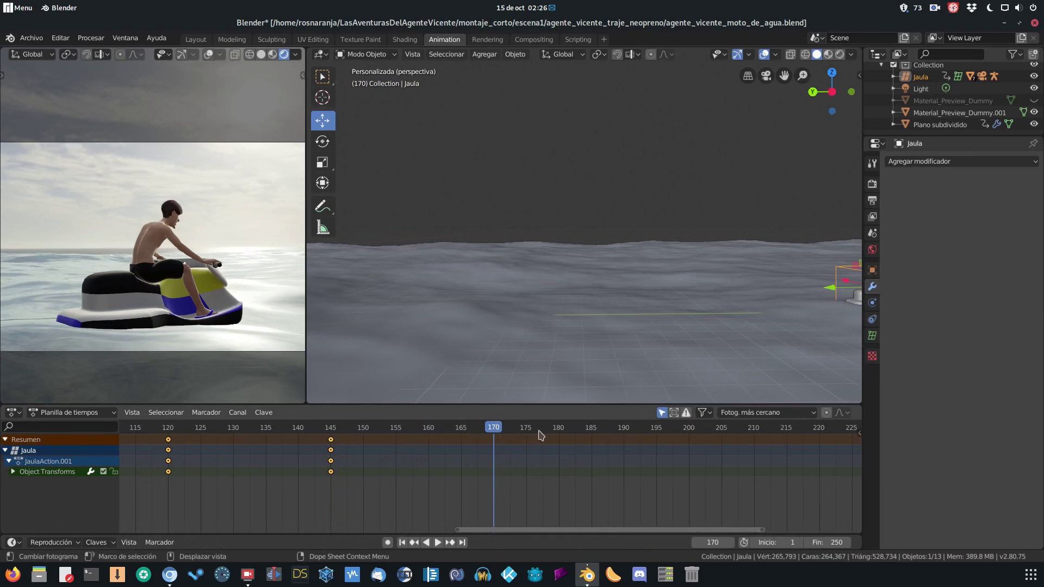
At frame 190, move Jaula vertically with G then Z and insert a Pos+Rot+Scale keyframe
{"action": "left_click", "coordinate": [561, 428]}
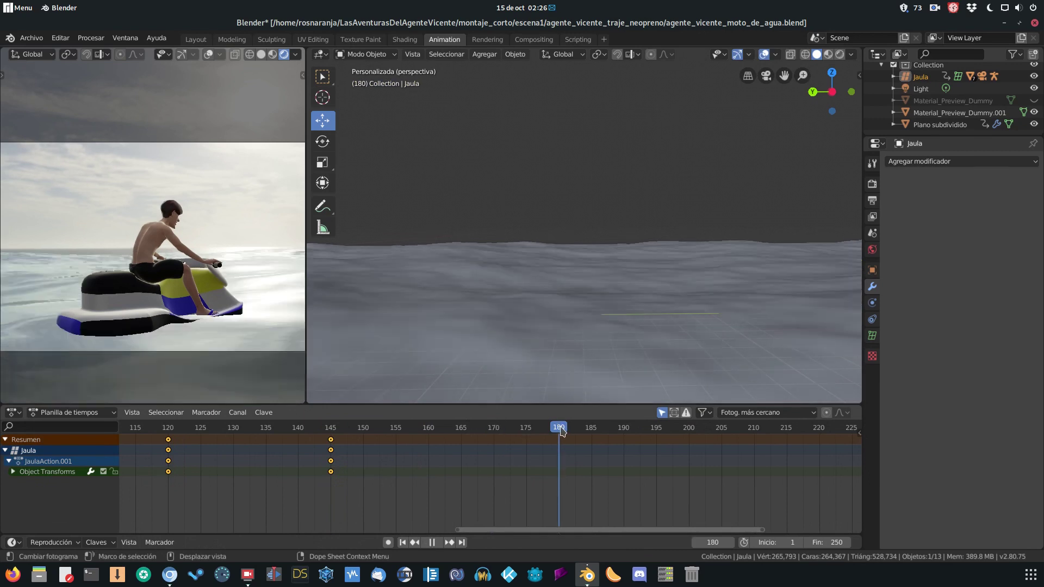
{"action": "left_click", "coordinate": [623, 428]}
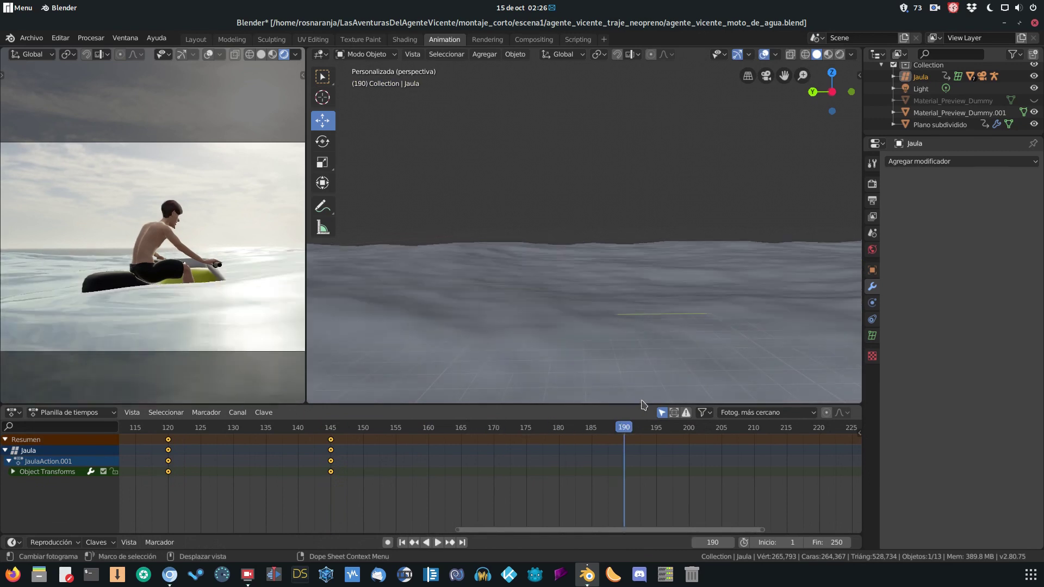
{"action": "mouse_move", "coordinate": [671, 284]}
{"action": "middle_mouse_down"}
{"action": "mouse_move", "coordinate": [695, 272]}
{"action": "mouse_move", "coordinate": [610, 347]}
{"action": "mouse_move", "coordinate": [608, 327]}
{"action": "middle_mouse_up"}
{"action": "scroll", "coordinate": [617, 326], "scroll_direction": "up", "scroll_amount": 2}
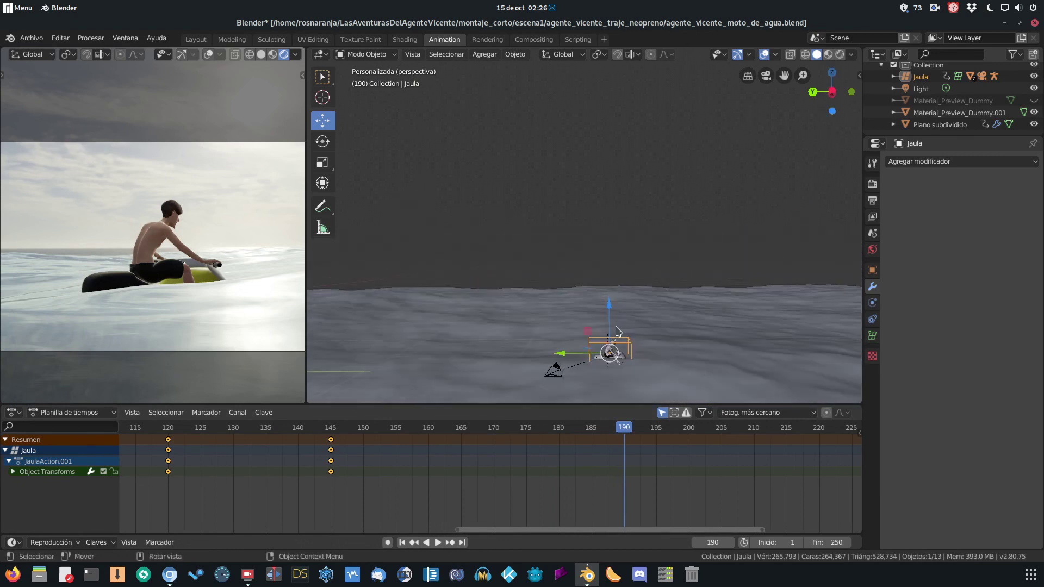
{"action": "key", "text": "g"}
{"action": "key", "text": "z"}
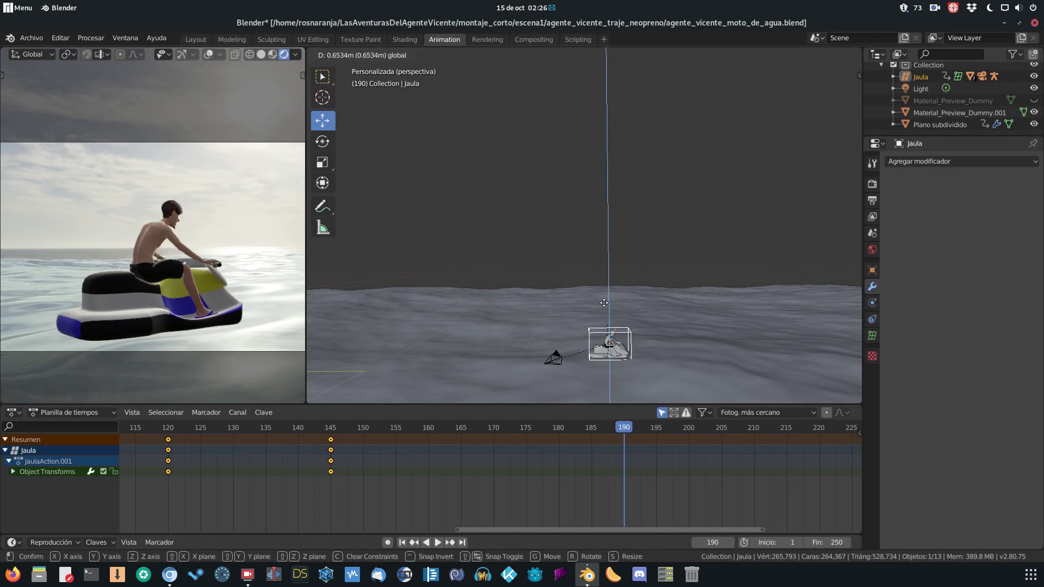
{"action": "left_click", "coordinate": [612, 308]}
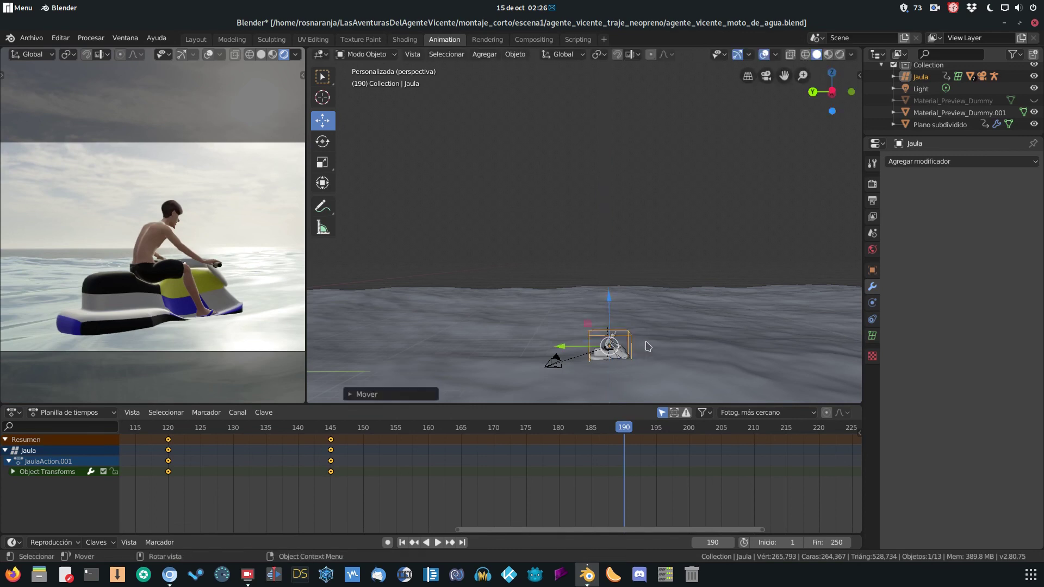
{"action": "key", "text": "i"}
{"action": "left_click", "coordinate": [653, 265]}
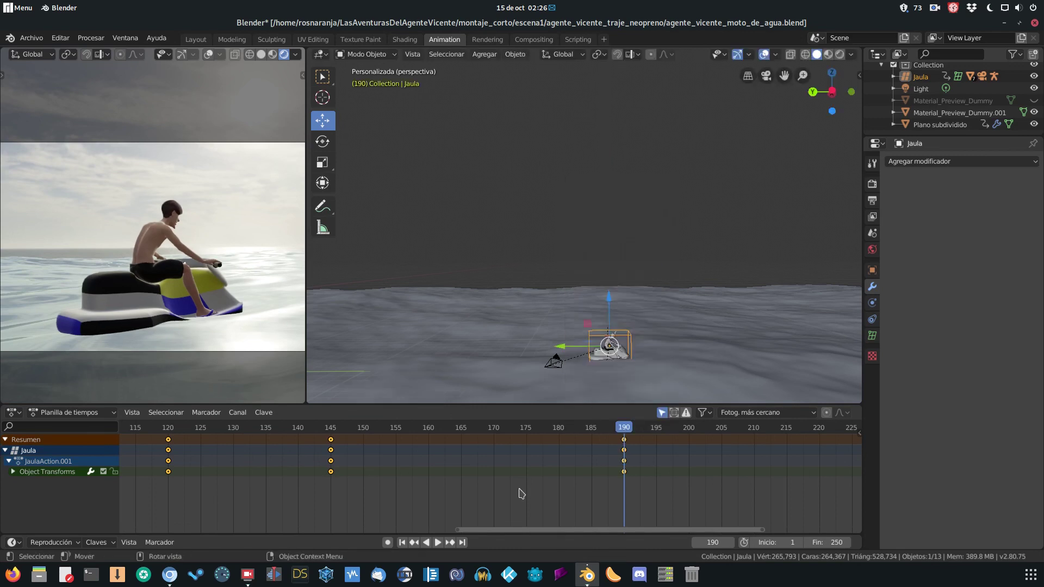
{"action": "left_click_drag", "start_coordinate": [484, 530], "coordinate": [502, 530]}
Raise Jaula by 0.14 m at frame 220 and insert a transform keyframe
{"action": "left_click_drag", "start_coordinate": [571, 530], "coordinate": [614, 530]}
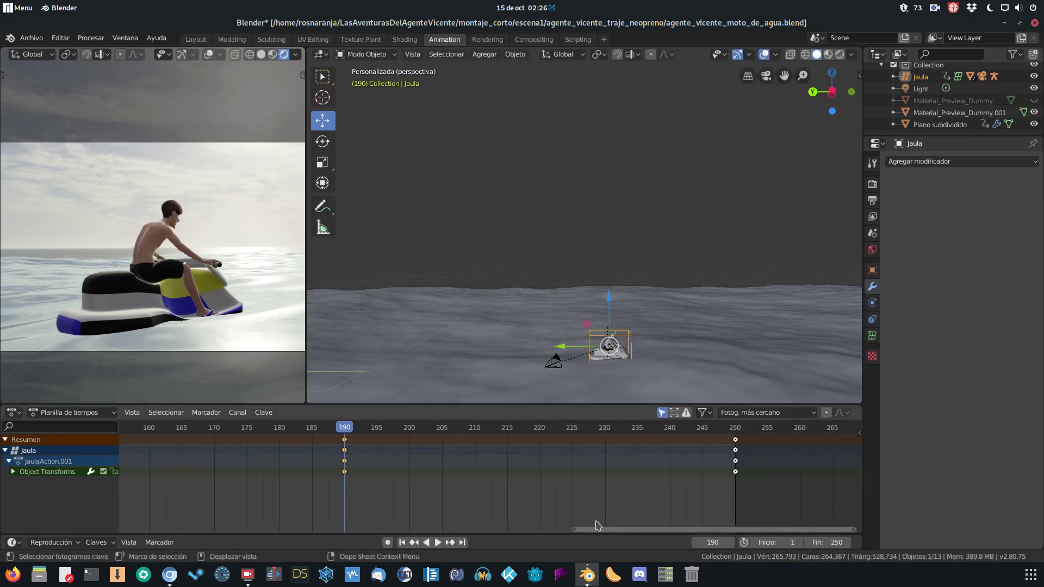
{"action": "left_click", "coordinate": [507, 429]}
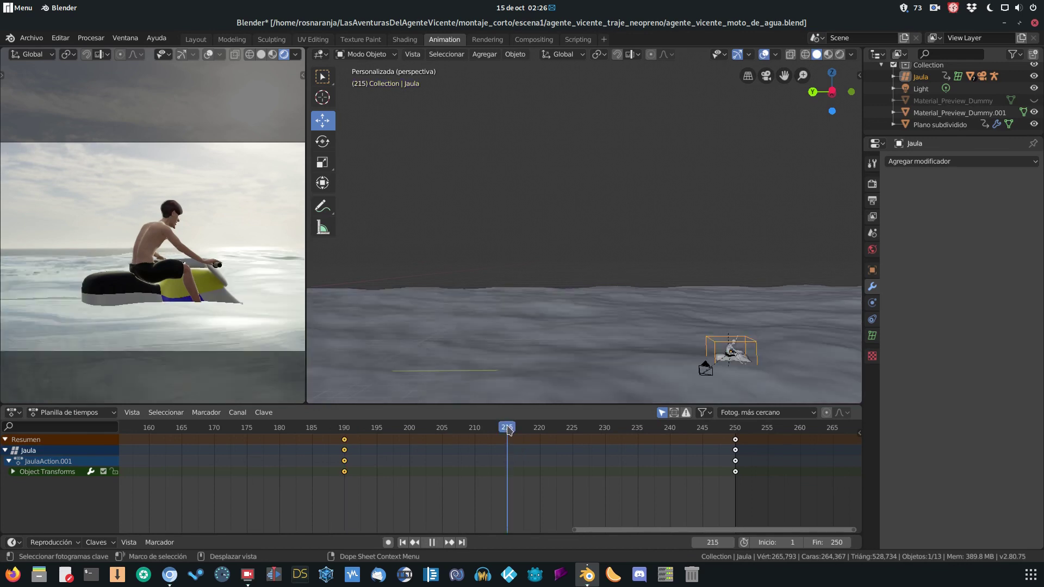
{"action": "left_click", "coordinate": [540, 428]}
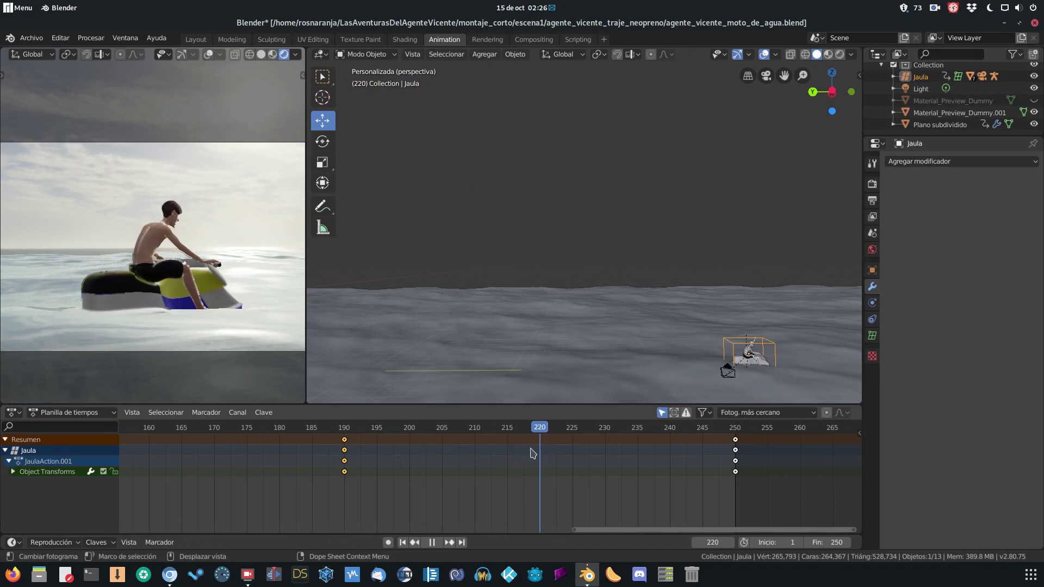
{"action": "left_click_drag", "start_coordinate": [748, 308], "coordinate": [734, 303]}
{"action": "key", "text": "i"}
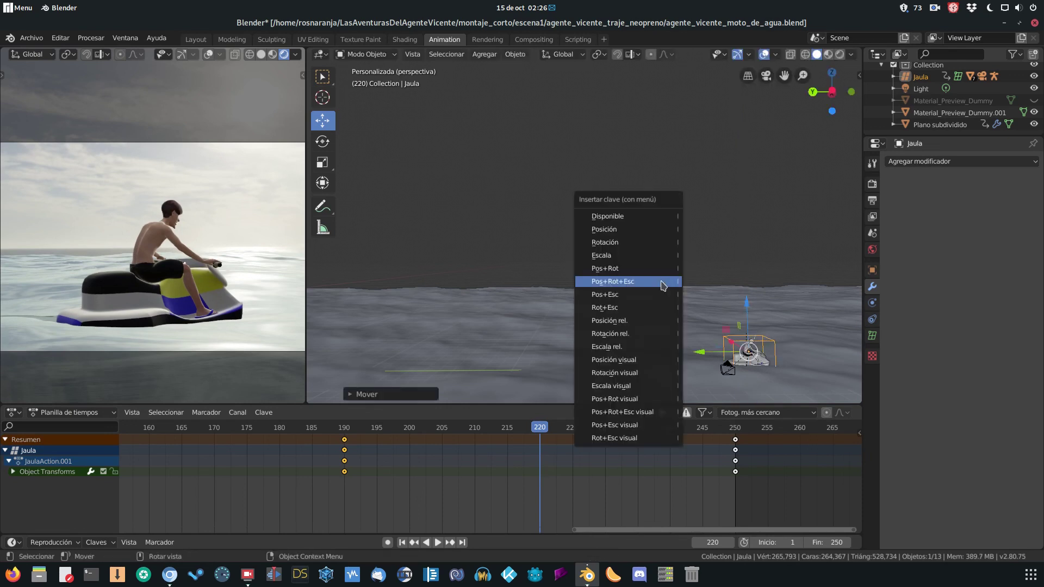
{"action": "left_click", "coordinate": [663, 286]}
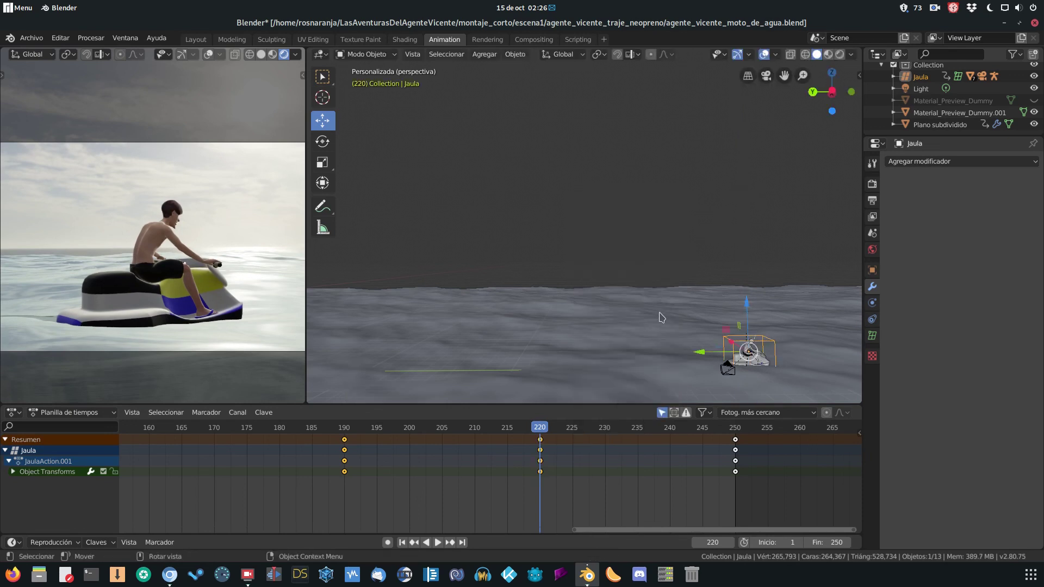
{"action": "left_click", "coordinate": [639, 429]}
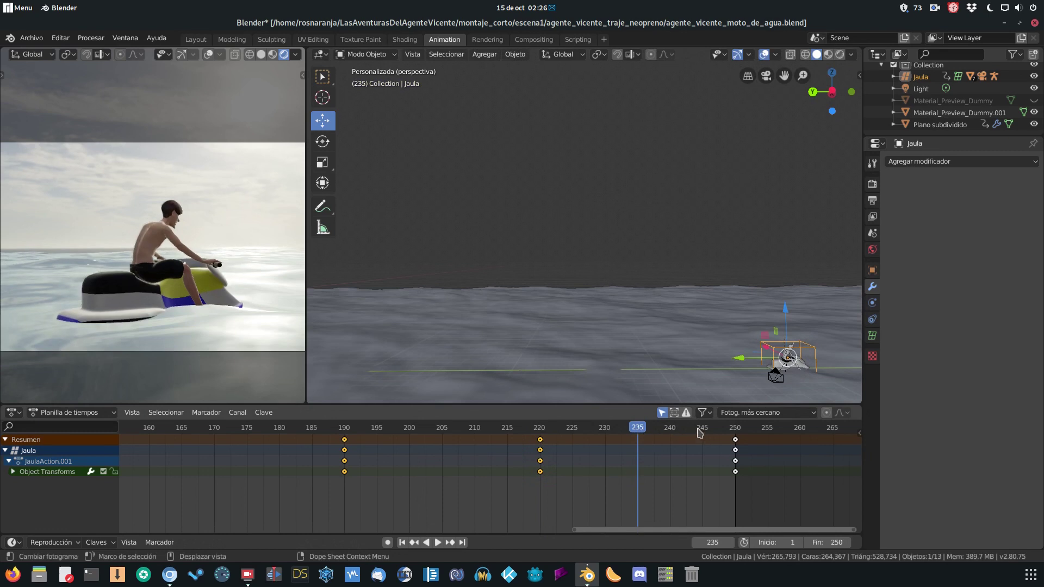
Set the Jaula cage's height at frame 240 and keyframe its transforms
{"action": "left_click", "coordinate": [670, 430]}
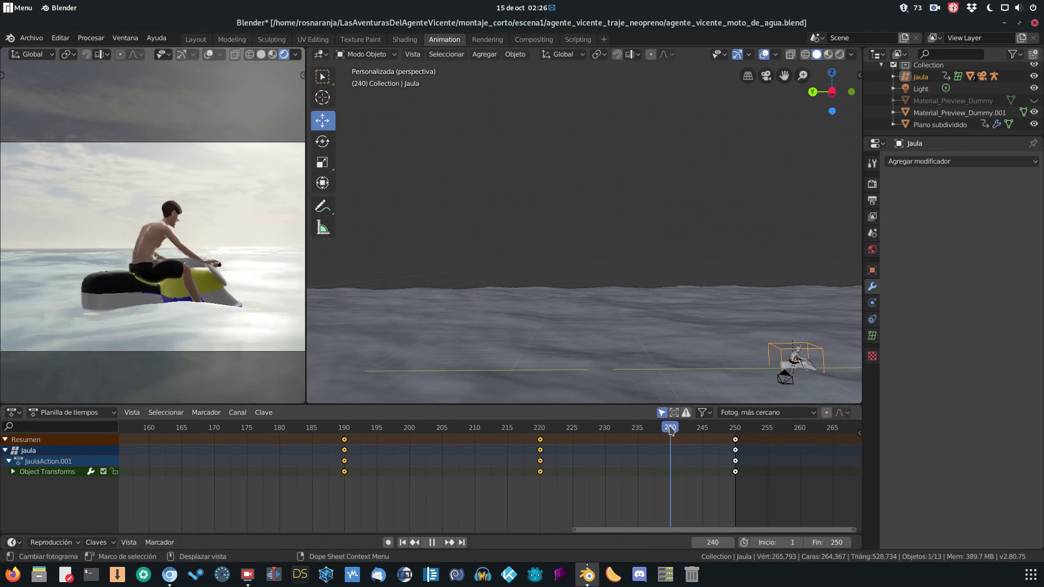
{"action": "left_click_drag", "start_coordinate": [794, 313], "coordinate": [794, 309]}
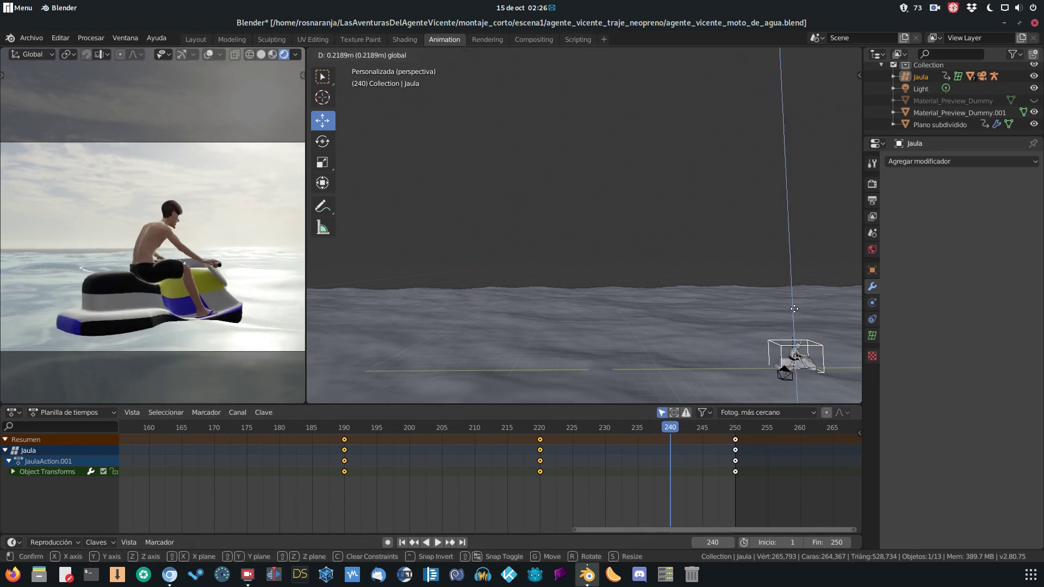
{"action": "left_click_drag", "start_coordinate": [667, 321], "coordinate": [666, 321]}
{"action": "key", "text": "i"}
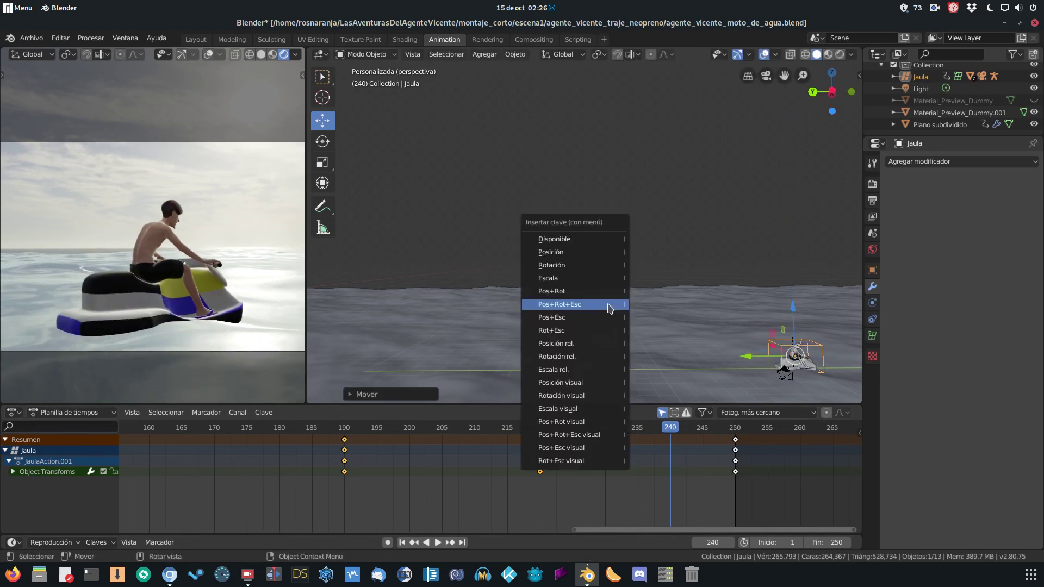
{"action": "left_click", "coordinate": [609, 305]}
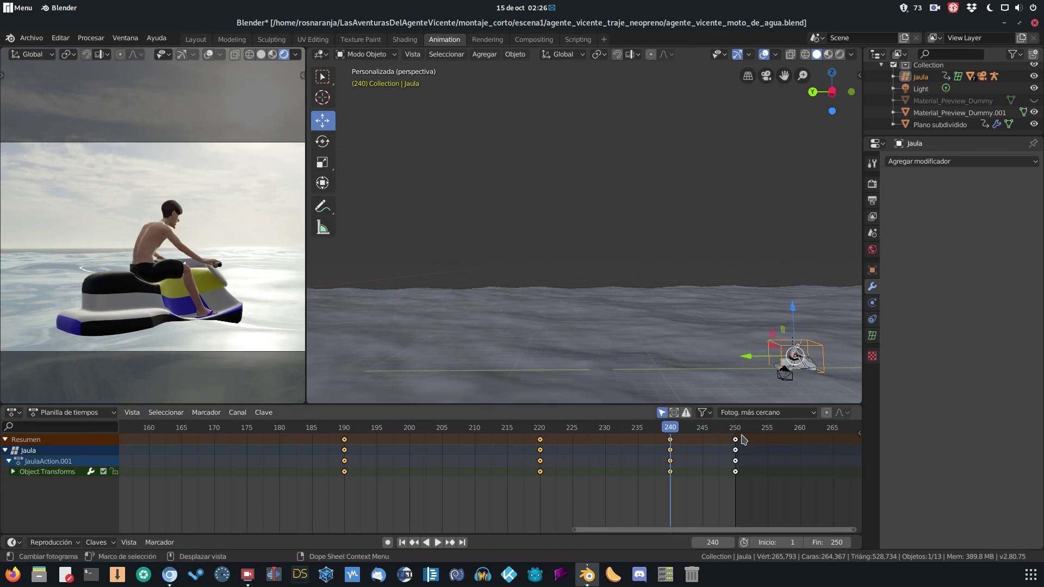
At frame 250, nudge Jaula lower along Z and key location, rotation and scale
{"action": "left_click", "coordinate": [735, 427]}
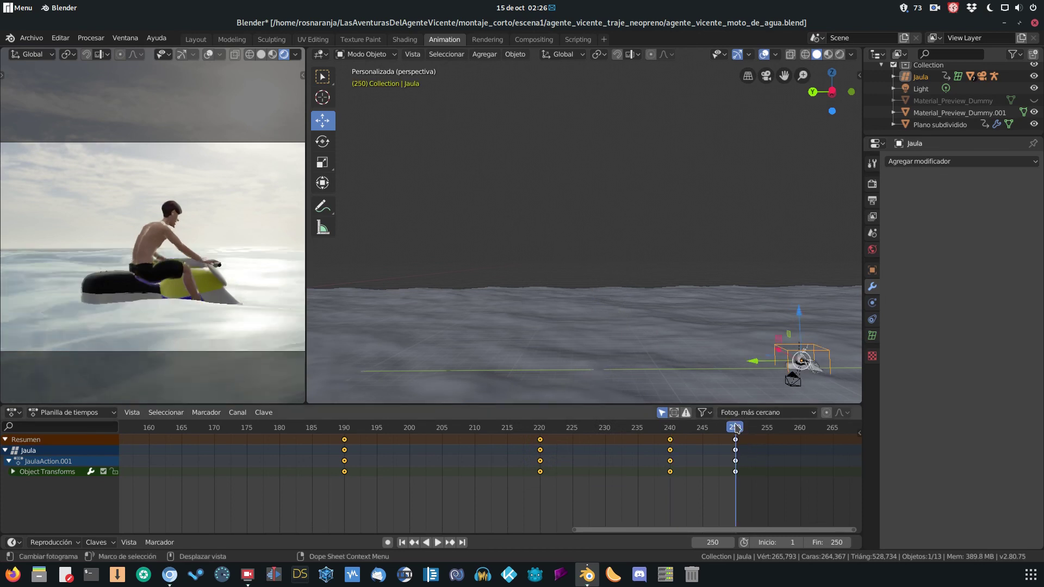
{"action": "left_click_drag", "start_coordinate": [798, 321], "coordinate": [801, 313]}
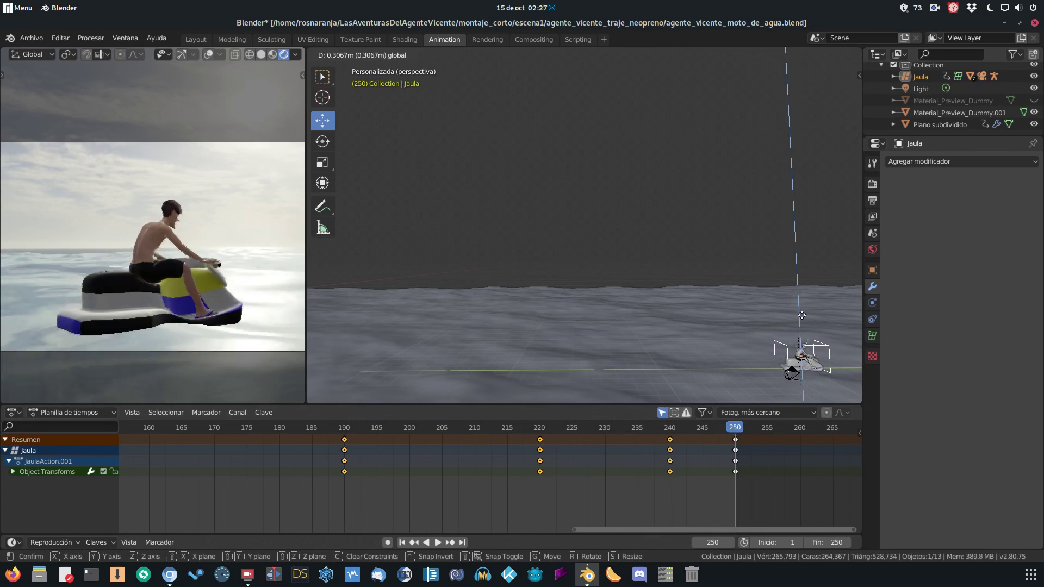
{"action": "mouse_move", "coordinate": [802, 313]}
{"action": "left_mouse_down"}
{"action": "mouse_move", "coordinate": [807, 323]}
{"action": "mouse_move", "coordinate": [802, 311]}
{"action": "left_mouse_up"}
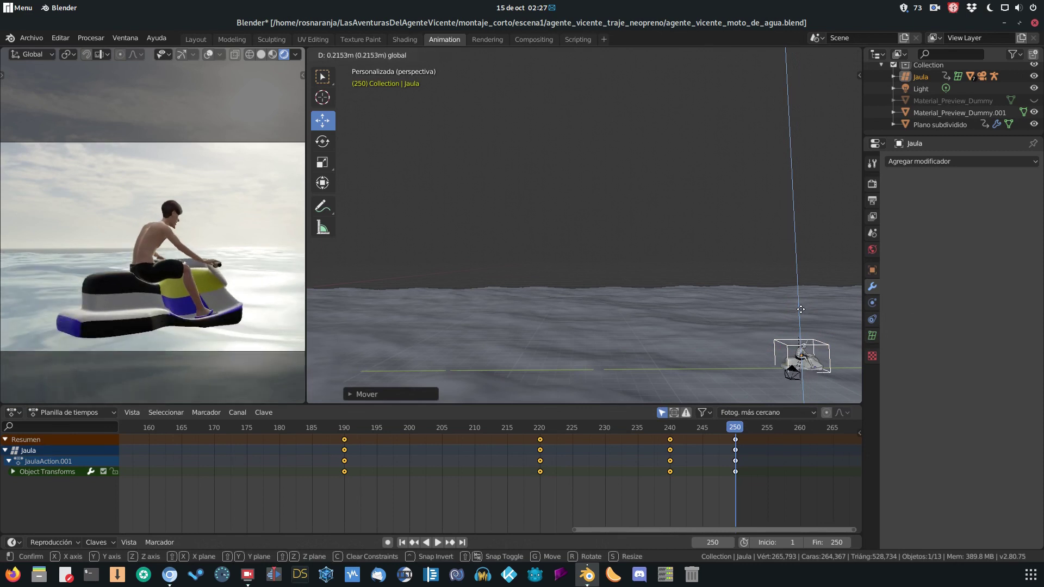
{"action": "left_click_drag", "start_coordinate": [802, 311], "coordinate": [802, 311]}
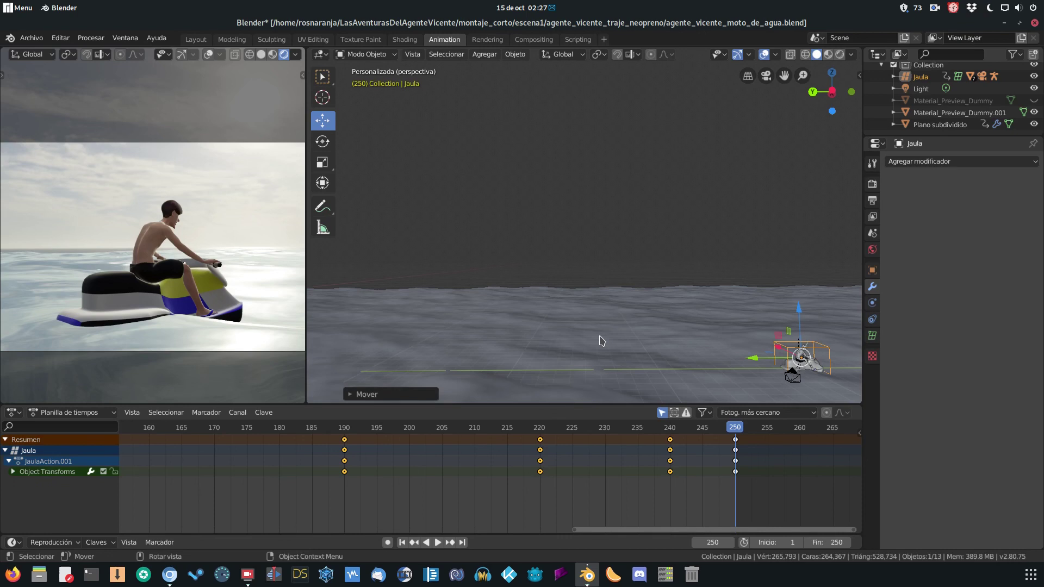
{"action": "key", "text": "i"}
{"action": "key", "text": "Return"}
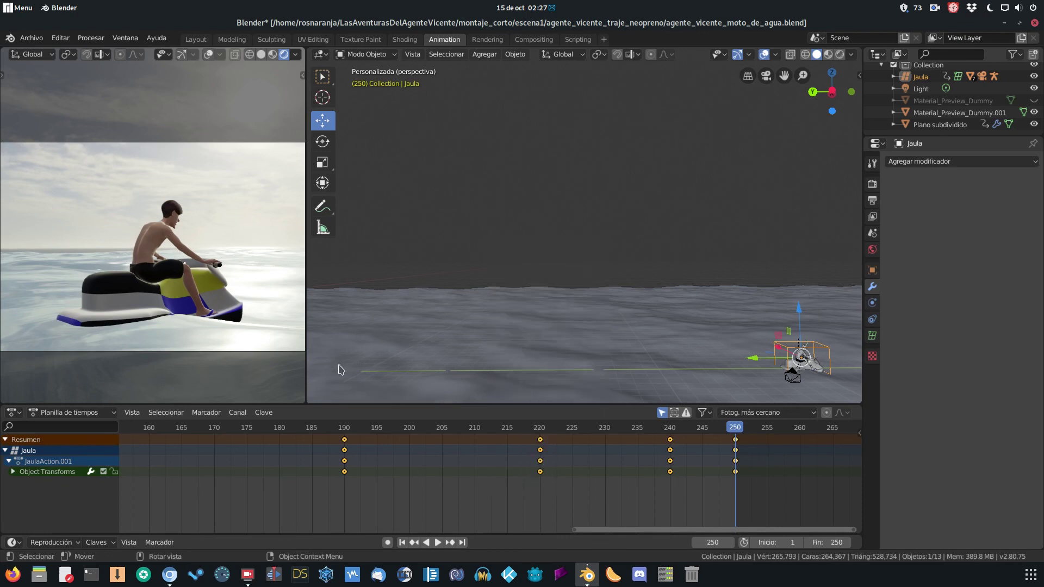
{"action": "left_click_drag", "start_coordinate": [664, 530], "coordinate": [201, 530]}
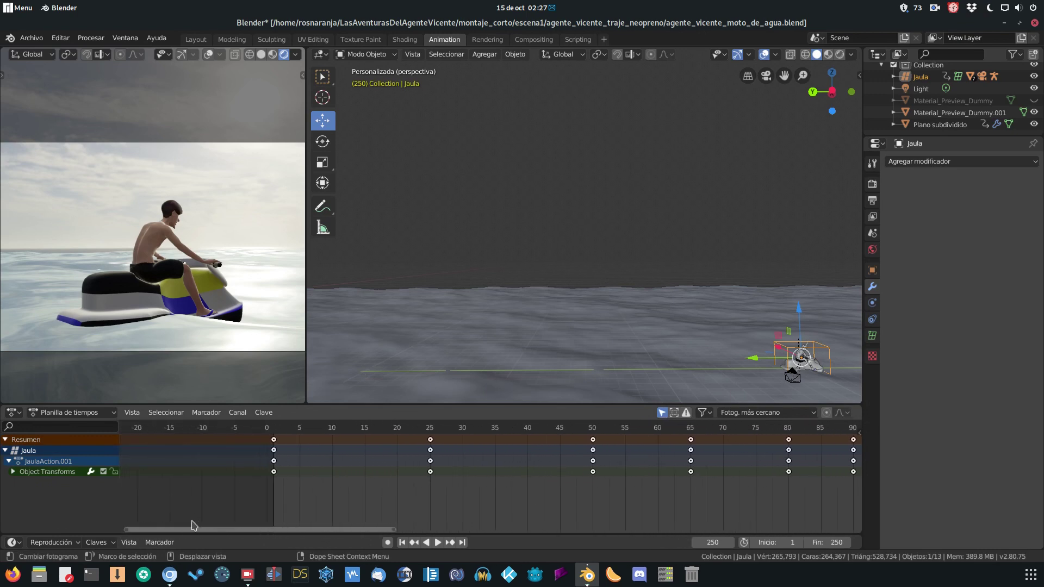
Return to frame 1 and save agente_vicente_moto_de_agua.blend via Archivo > Guardar
{"action": "left_click", "coordinate": [278, 430]}
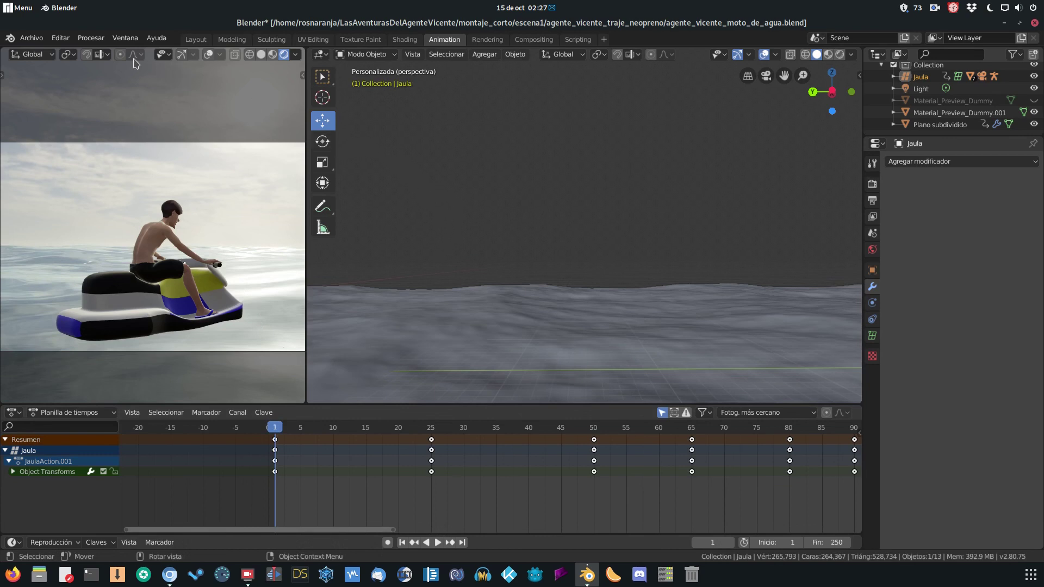
{"action": "left_click", "coordinate": [38, 40]}
{"action": "left_click", "coordinate": [49, 117]}
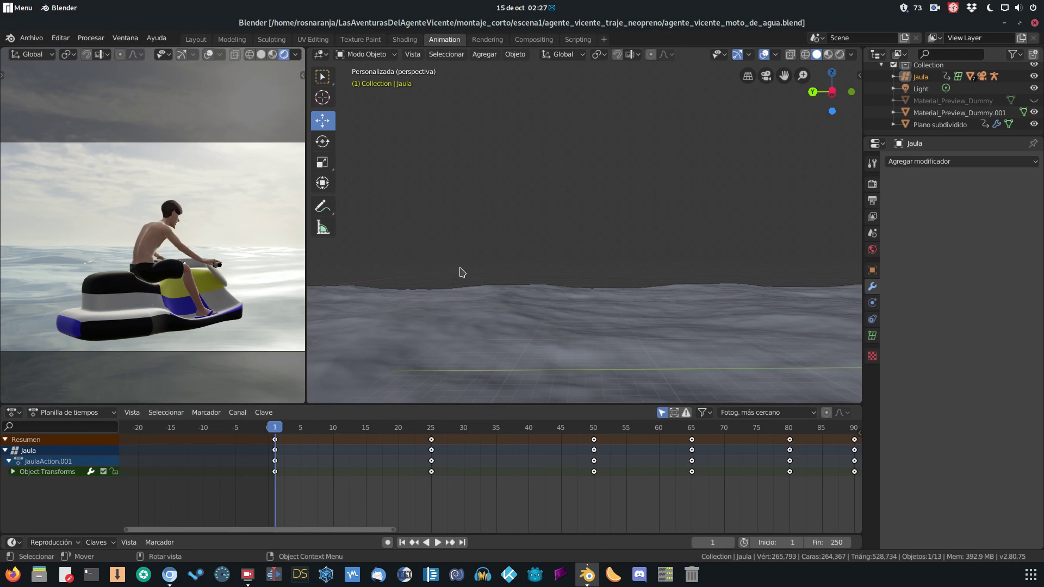
{"action": "scroll", "coordinate": [465, 274], "scroll_direction": "down", "scroll_amount": 2, "text": "shift"}
{"action": "scroll", "coordinate": [481, 269], "scroll_direction": "up", "scroll_amount": 1, "text": "shift"}
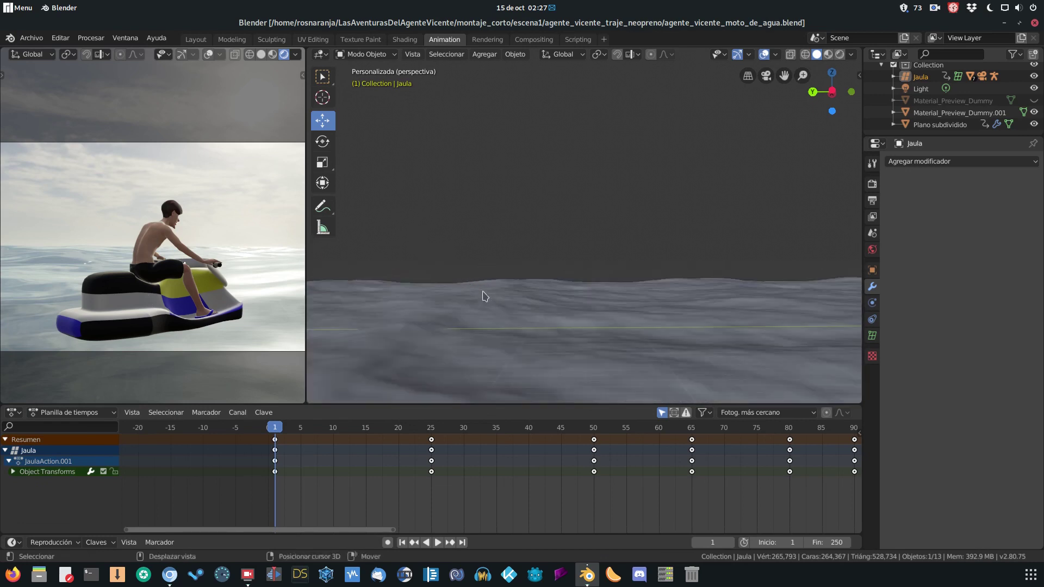
With the Rotate tool, tilt the Jaula cage to about -10 degrees
{"action": "middle_click_drag", "start_coordinate": [485, 296], "coordinate": [493, 270]}
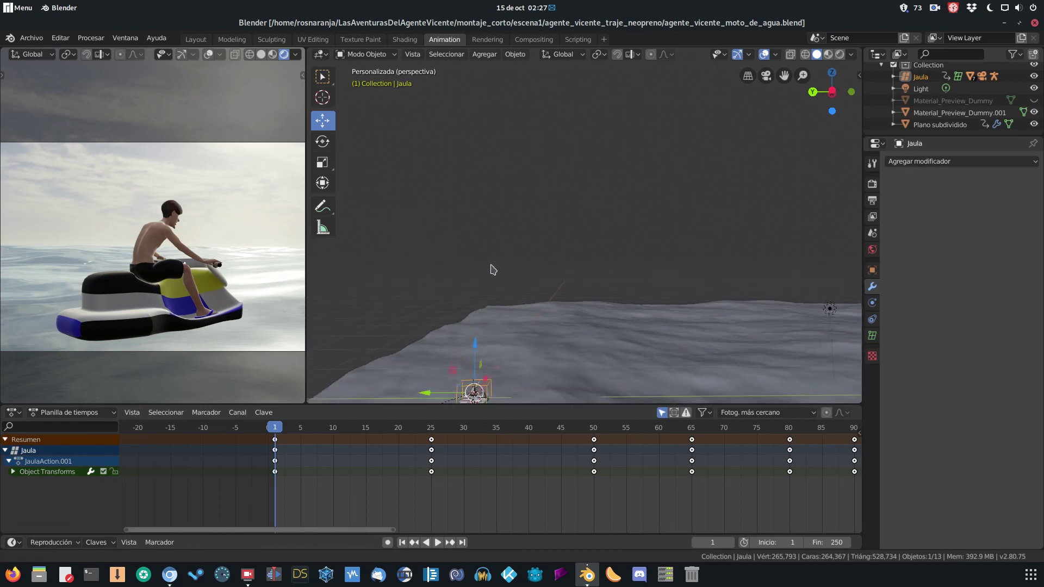
{"action": "mouse_move", "coordinate": [494, 270]}
{"action": "middle_mouse_down", "text": "shift"}
{"action": "mouse_move", "coordinate": [535, 315]}
{"action": "mouse_move", "coordinate": [542, 297]}
{"action": "middle_mouse_up", "text": "shift"}
{"action": "left_click", "coordinate": [325, 142]}
{"action": "left_click_drag", "start_coordinate": [532, 321], "coordinate": [538, 317]}
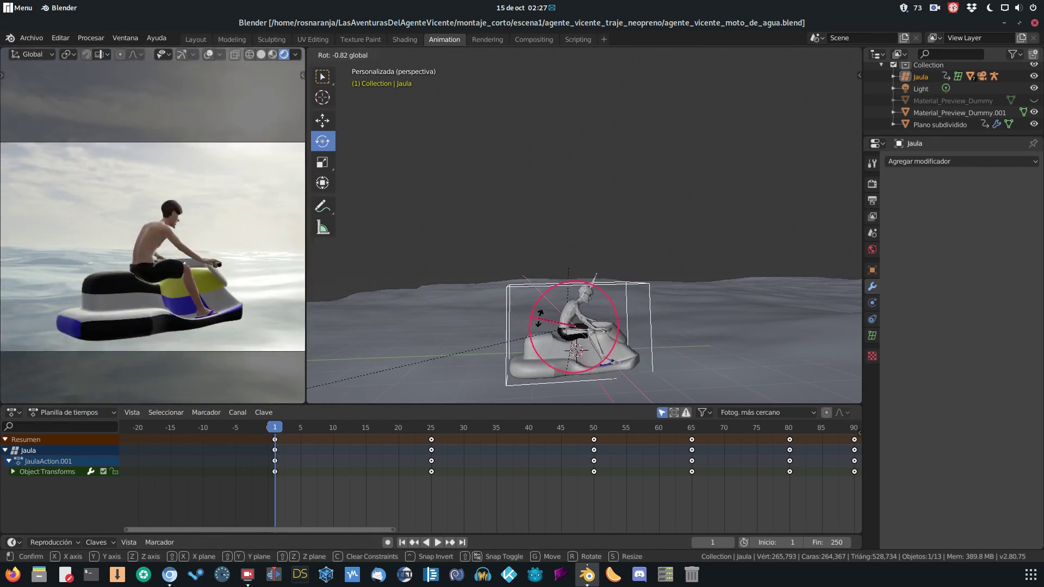
{"action": "mouse_move", "coordinate": [538, 316]}
{"action": "left_mouse_down"}
{"action": "mouse_move", "coordinate": [541, 335]}
{"action": "mouse_move", "coordinate": [553, 324]}
{"action": "left_mouse_up"}
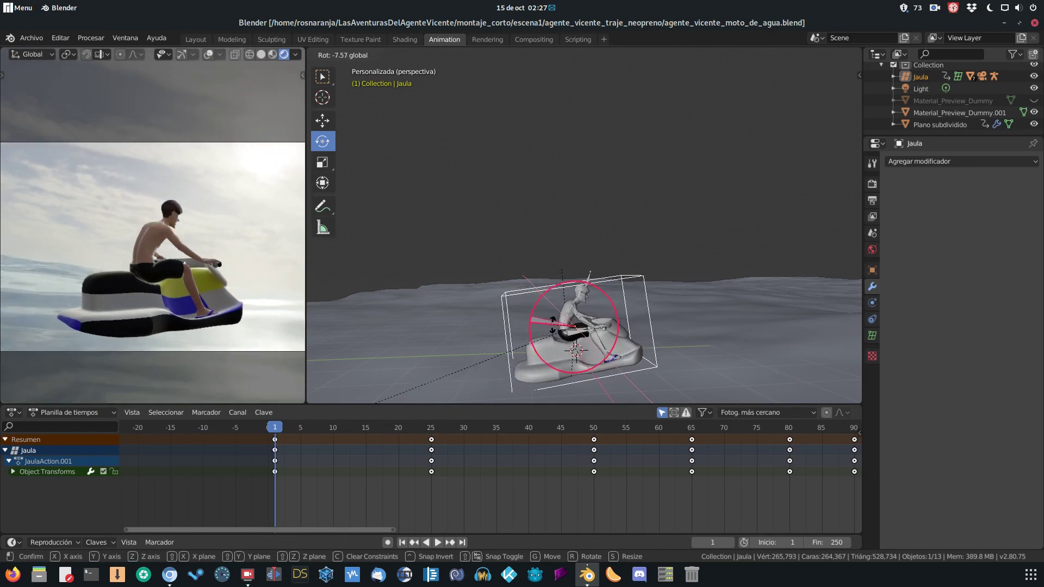
{"action": "left_click_drag", "start_coordinate": [552, 325], "coordinate": [556, 320]}
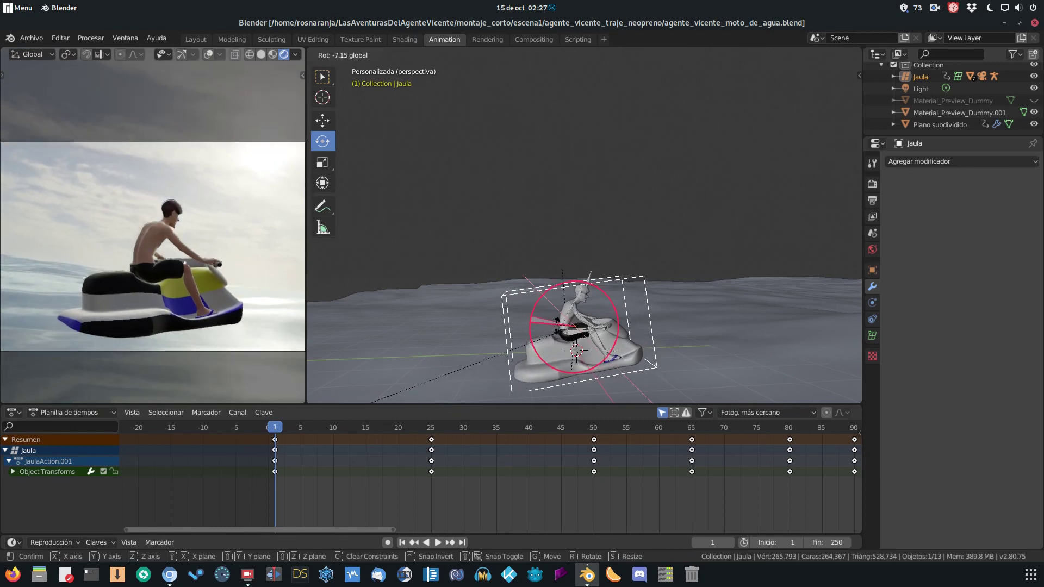
{"action": "left_click", "coordinate": [555, 321]}
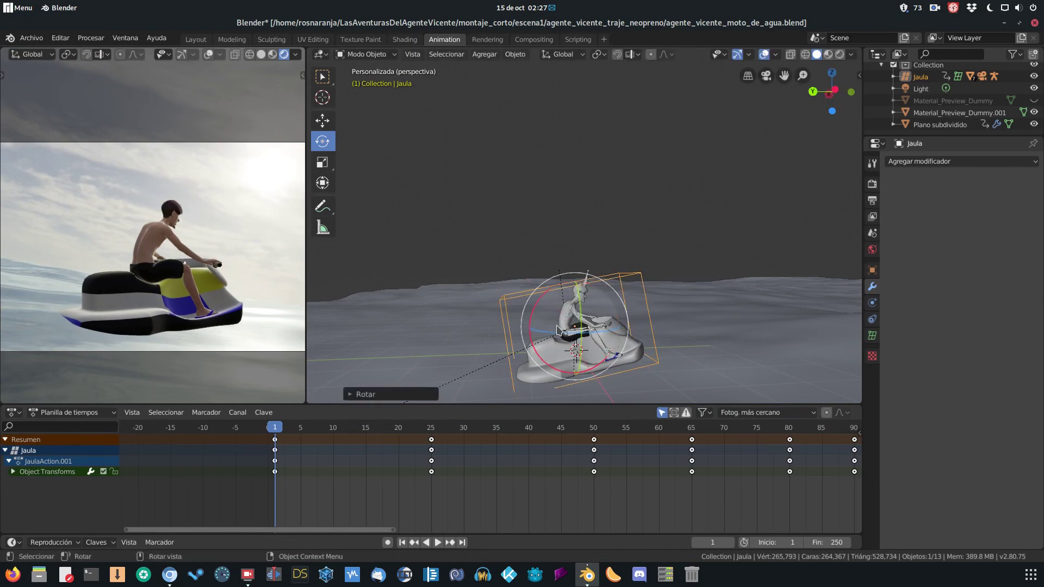
Rotate Jaula back to about 6.59° and key location, rotation and scale at frame 1
{"action": "mouse_move", "coordinate": [638, 357]}
{"action": "middle_mouse_down"}
{"action": "mouse_move", "coordinate": [708, 387]}
{"action": "mouse_move", "coordinate": [660, 342]}
{"action": "mouse_move", "coordinate": [703, 321]}
{"action": "mouse_move", "coordinate": [680, 326]}
{"action": "middle_mouse_up"}
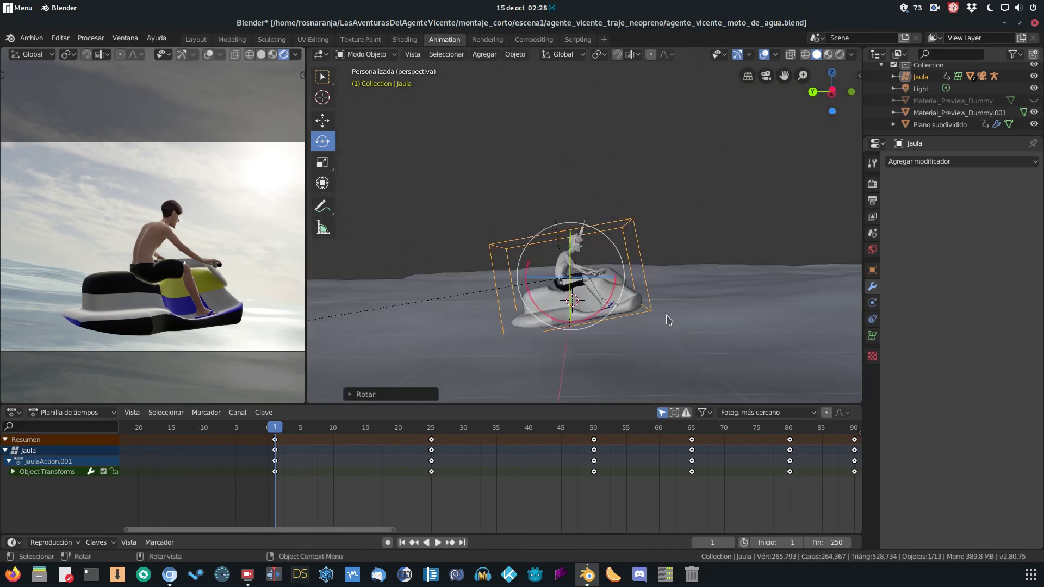
{"action": "left_click_drag", "start_coordinate": [618, 282], "coordinate": [623, 283]}
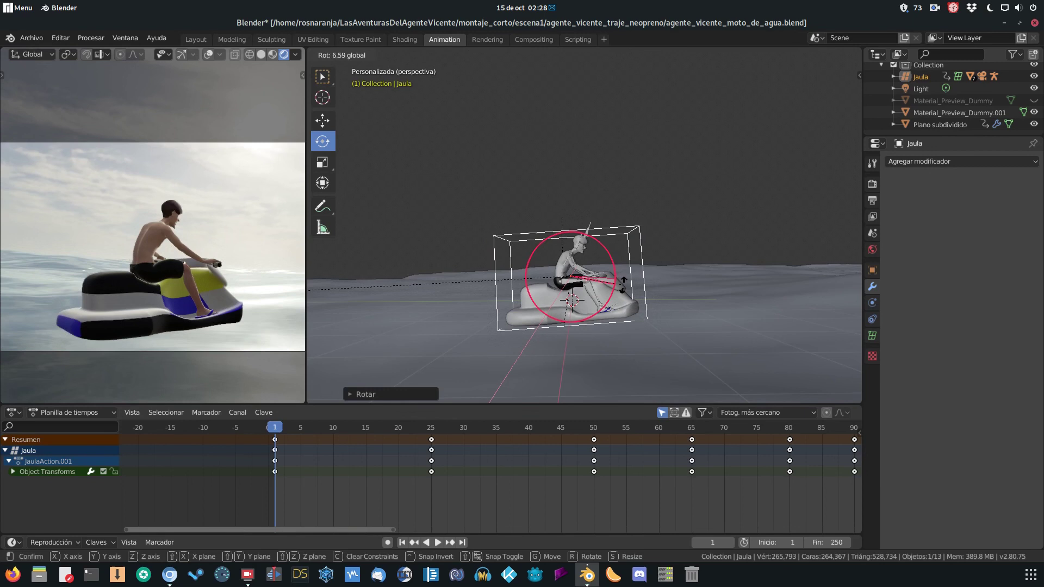
{"action": "left_click_drag", "start_coordinate": [663, 333], "coordinate": [699, 379]}
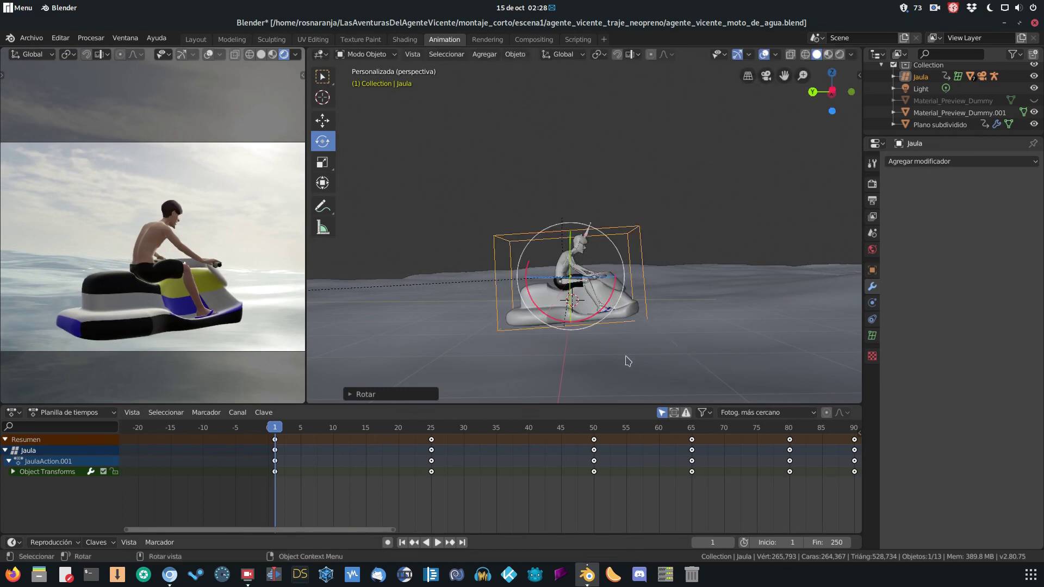
{"action": "middle_click_drag", "start_coordinate": [578, 359], "coordinate": [625, 302], "text": "shift"}
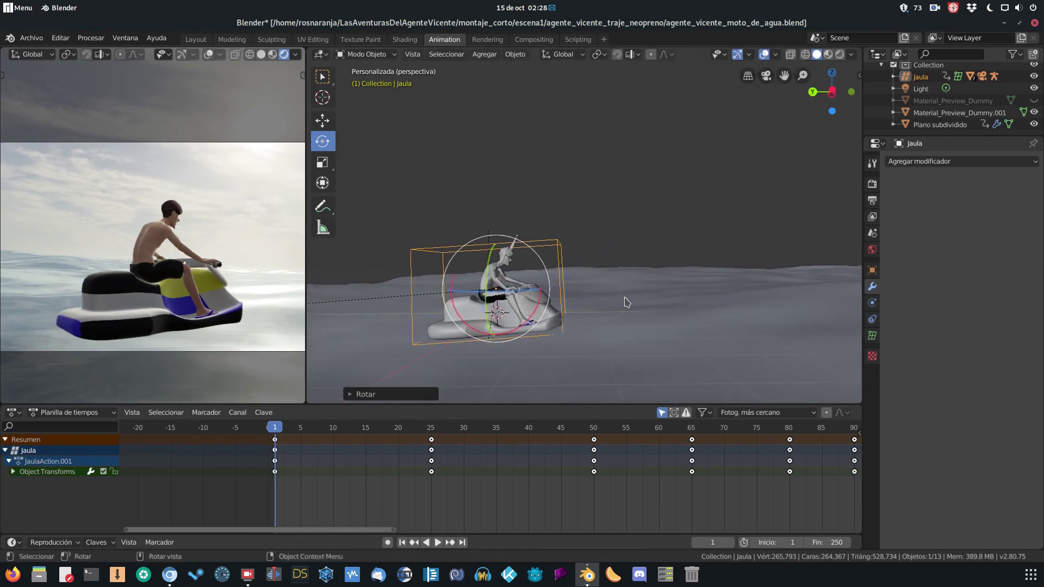
{"action": "key", "text": "i"}
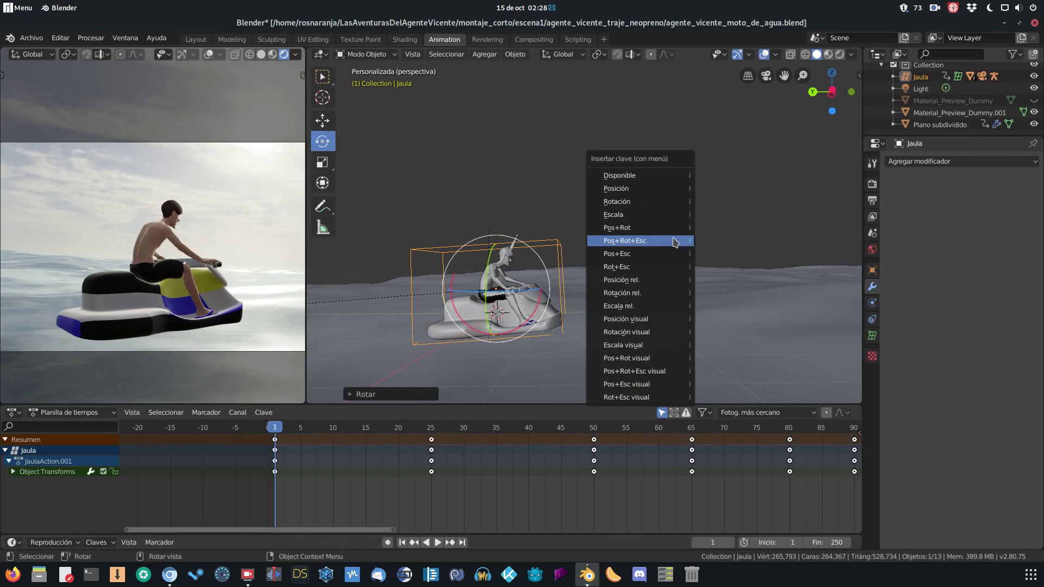
{"action": "left_click", "coordinate": [673, 242]}
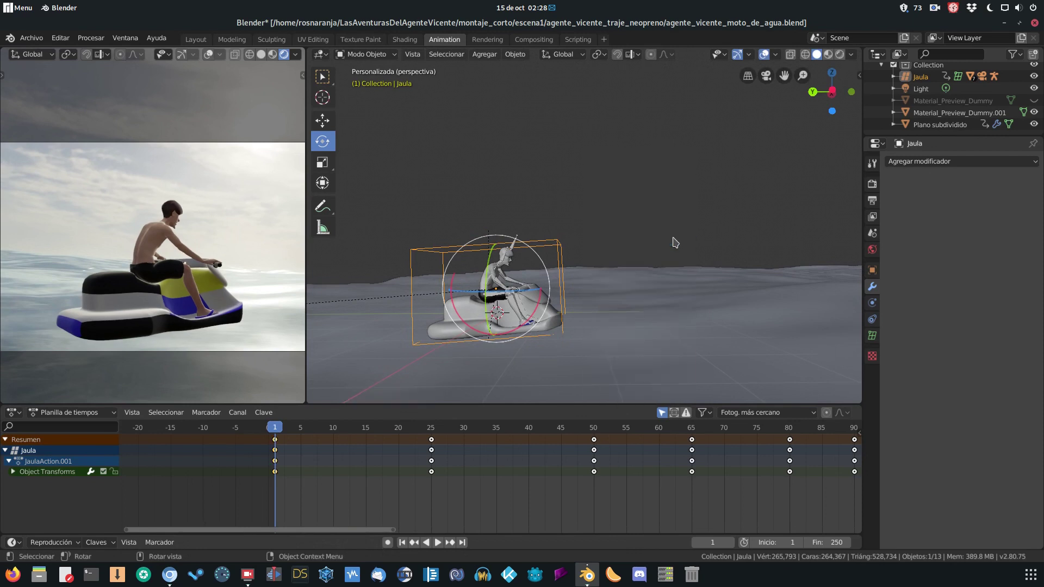
Scrub frames 25, 36 and 50, settle on frame 40, and switch to the Move tool
{"action": "left_click", "coordinate": [434, 430]}
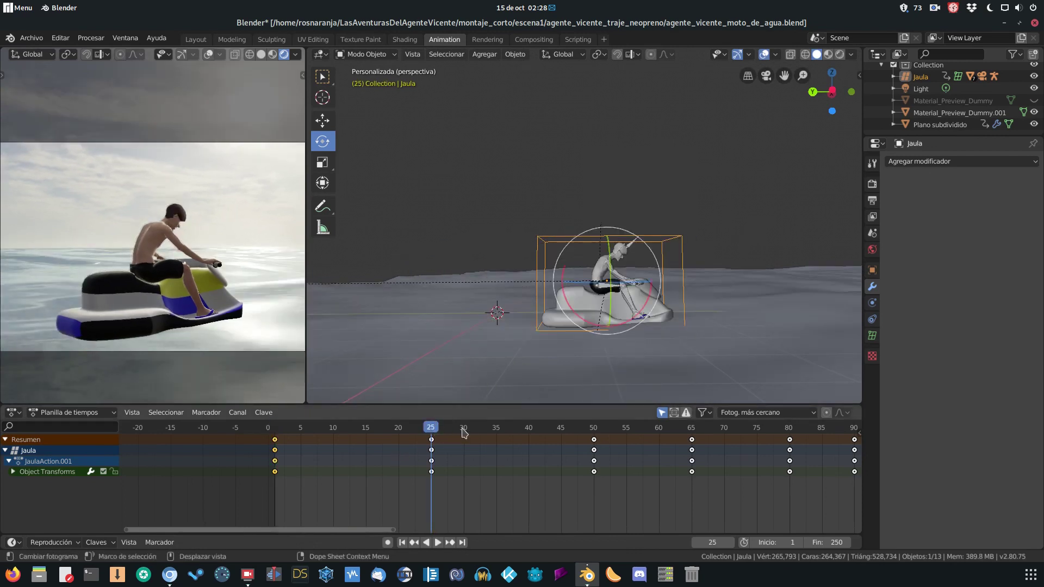
{"action": "left_click", "coordinate": [502, 432]}
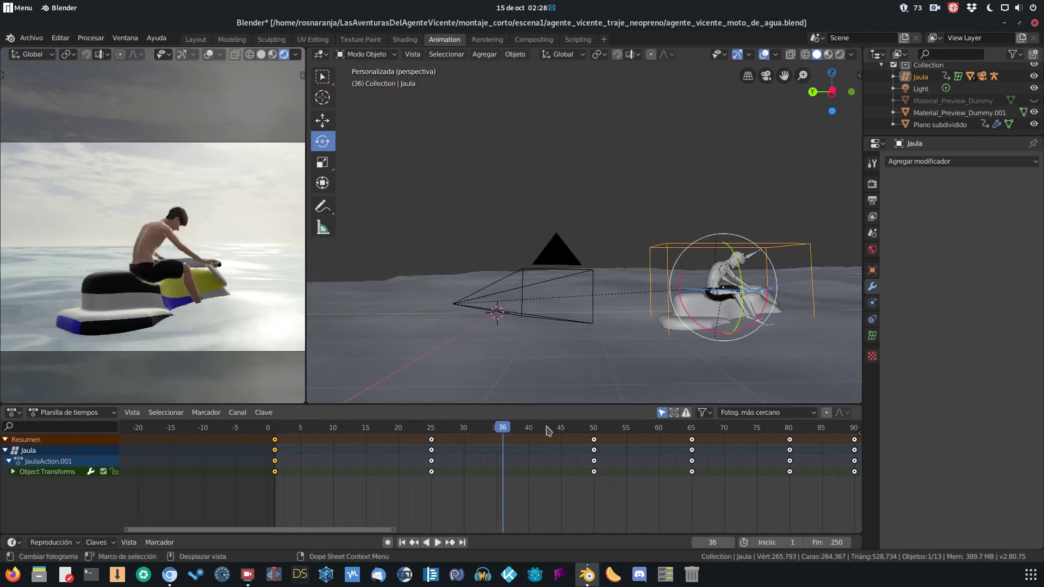
{"action": "left_click", "coordinate": [596, 431]}
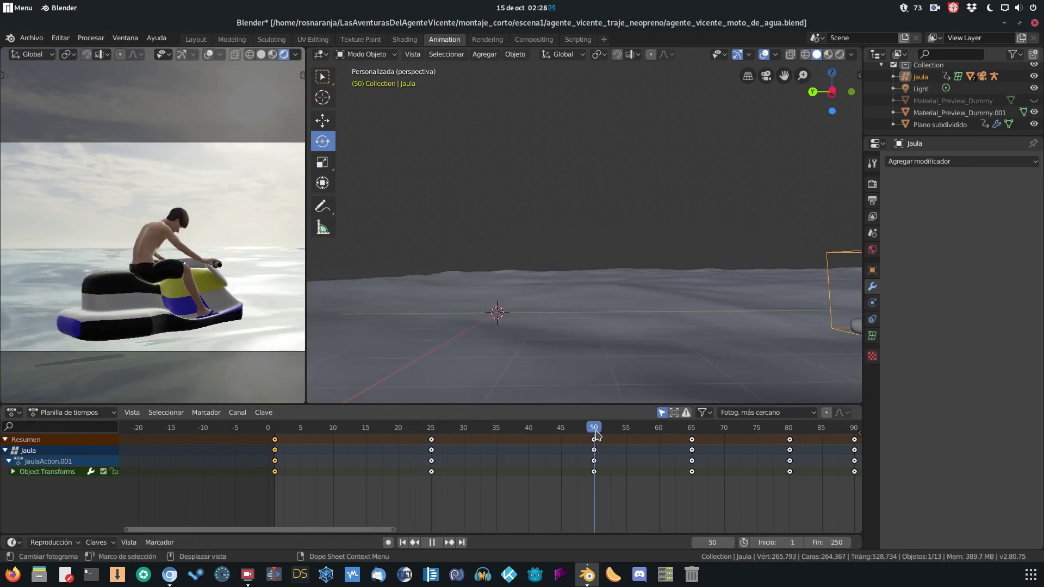
{"action": "left_click", "coordinate": [530, 431]}
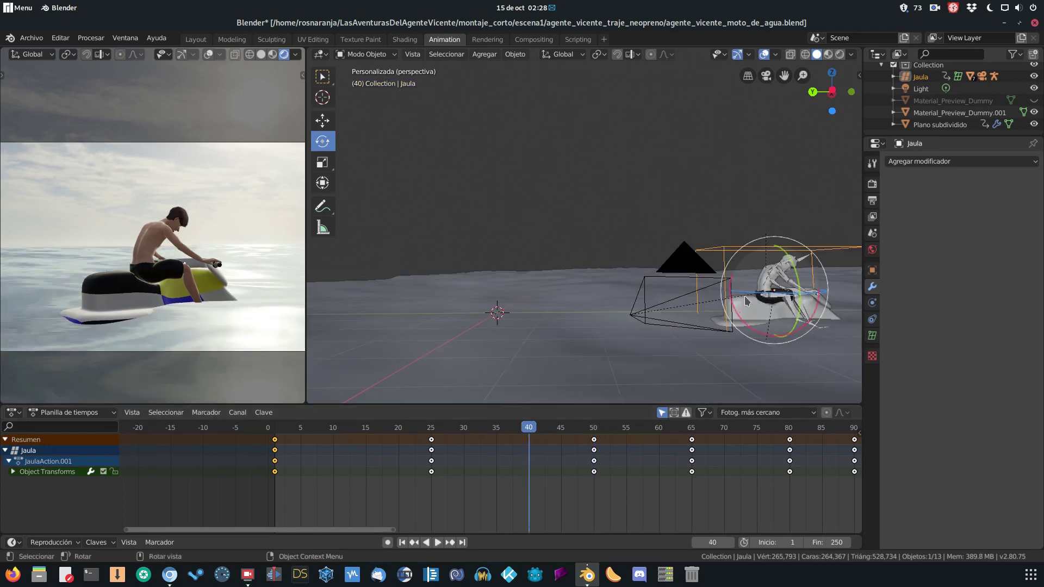
{"action": "mouse_move", "coordinate": [690, 326]}
{"action": "middle_mouse_down"}
{"action": "mouse_move", "coordinate": [622, 315]}
{"action": "mouse_move", "coordinate": [640, 283]}
{"action": "middle_mouse_up"}
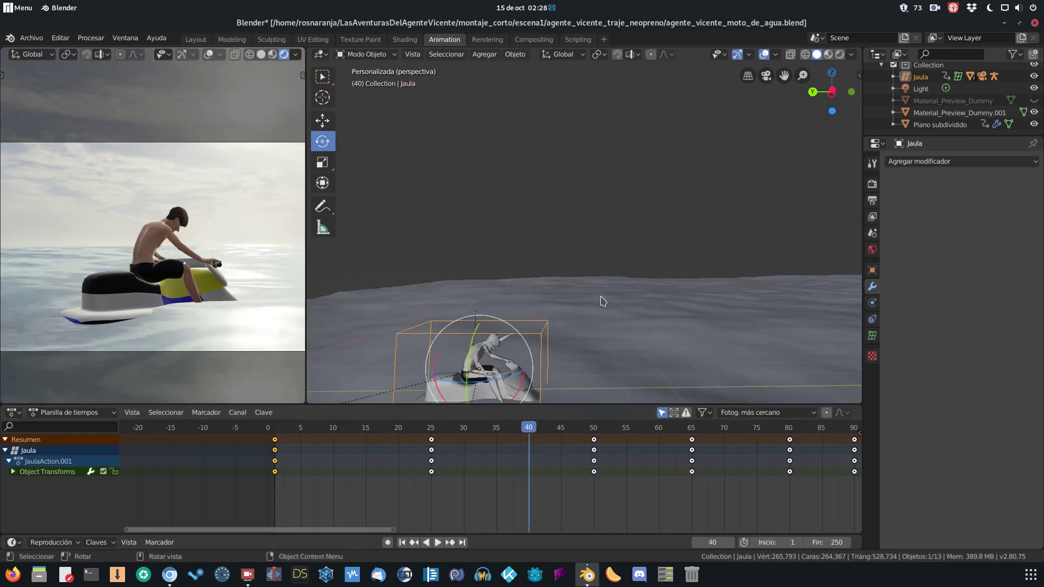
{"action": "scroll", "coordinate": [417, 231], "scroll_direction": "down", "scroll_amount": 3}
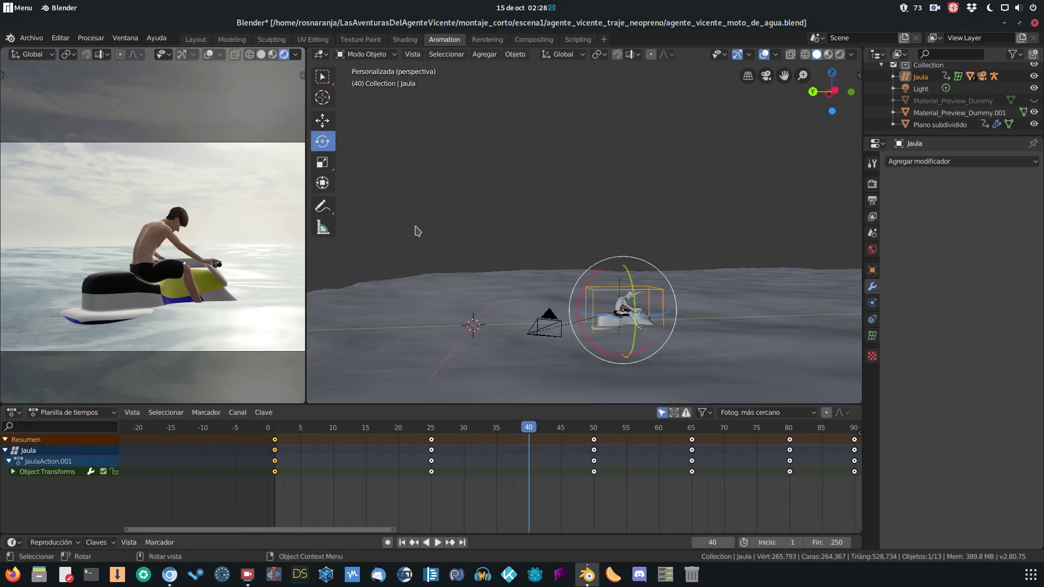
{"action": "left_click", "coordinate": [322, 120]}
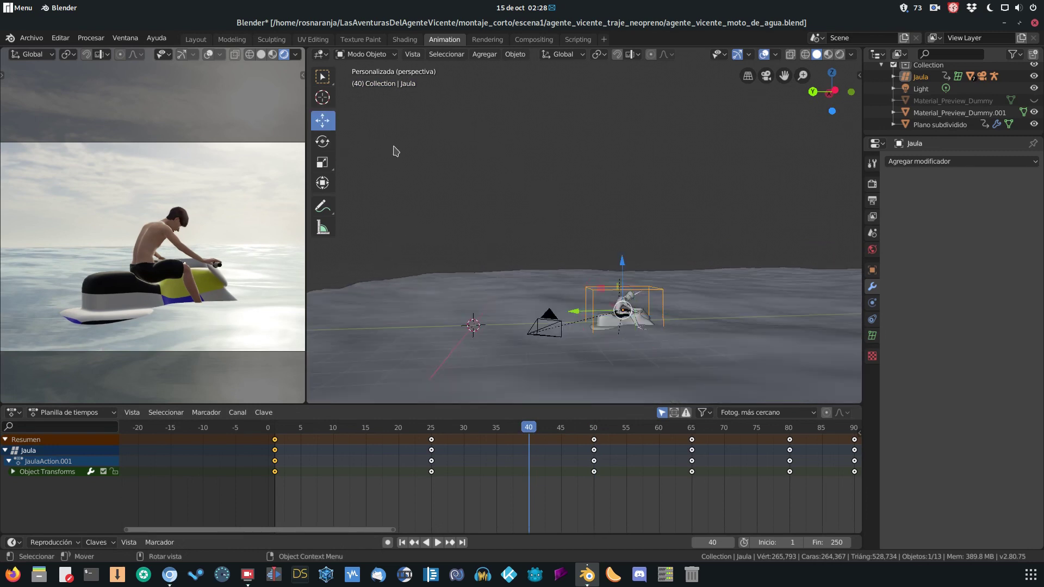
Move the Jaula cage across the sea at frame 40 and keyframe its transforms
{"action": "left_click_drag", "start_coordinate": [621, 263], "coordinate": [623, 258]}
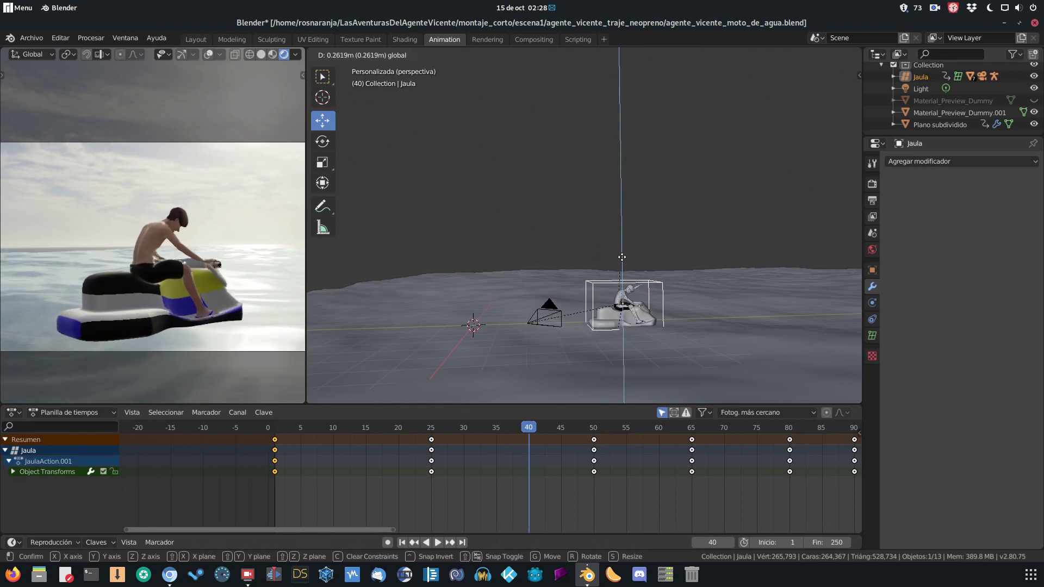
{"action": "left_click_drag", "start_coordinate": [623, 258], "coordinate": [625, 259]}
{"action": "left_click_drag", "start_coordinate": [668, 311], "coordinate": [669, 311]}
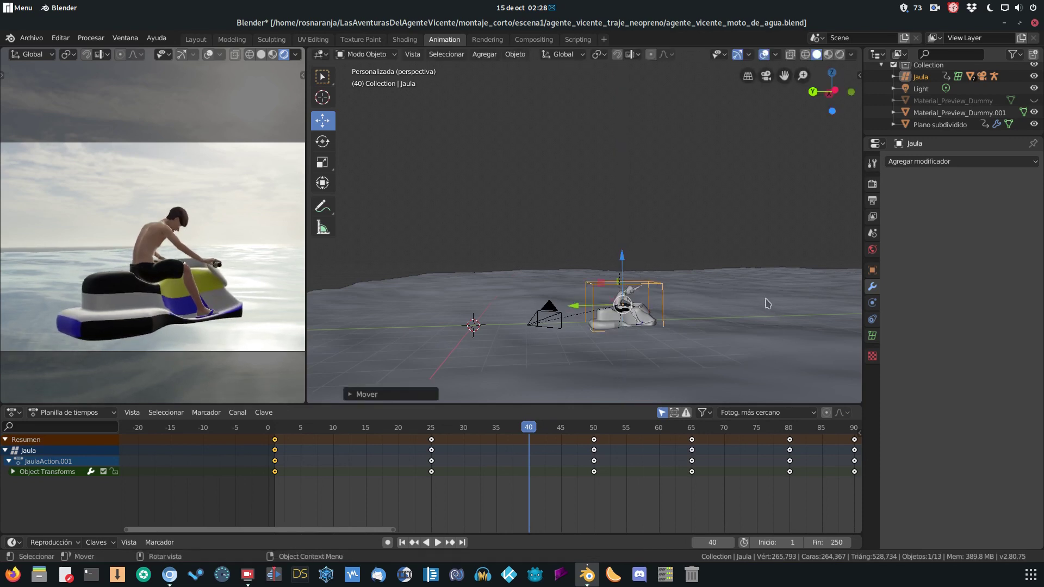
{"action": "key", "text": "i"}
{"action": "left_click", "coordinate": [706, 225]}
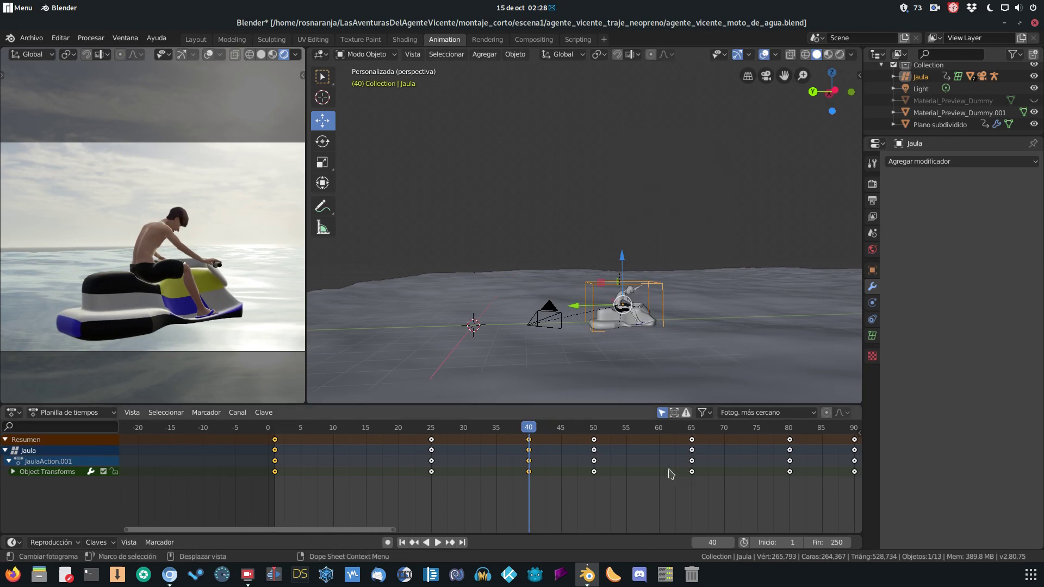
Inspect the jet ski sideways at frame 50, then advance to frame 65
{"action": "left_click", "coordinate": [593, 429]}
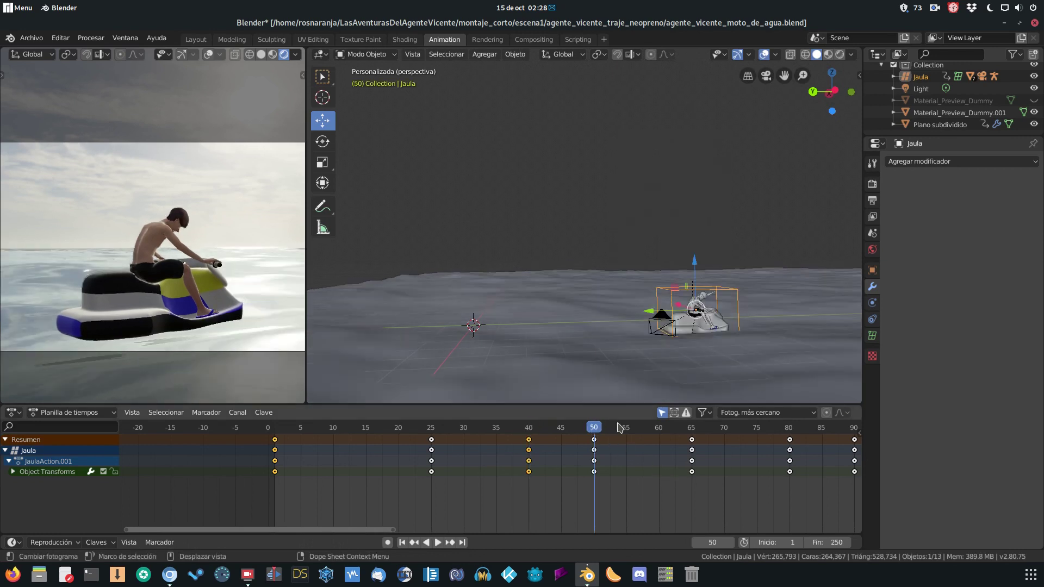
{"action": "mouse_move", "coordinate": [675, 380]}
{"action": "middle_mouse_down"}
{"action": "mouse_move", "coordinate": [626, 379]}
{"action": "mouse_move", "coordinate": [637, 364]}
{"action": "mouse_move", "coordinate": [611, 345]}
{"action": "middle_mouse_up"}
{"action": "scroll", "coordinate": [625, 380], "scroll_direction": "up", "scroll_amount": 4}
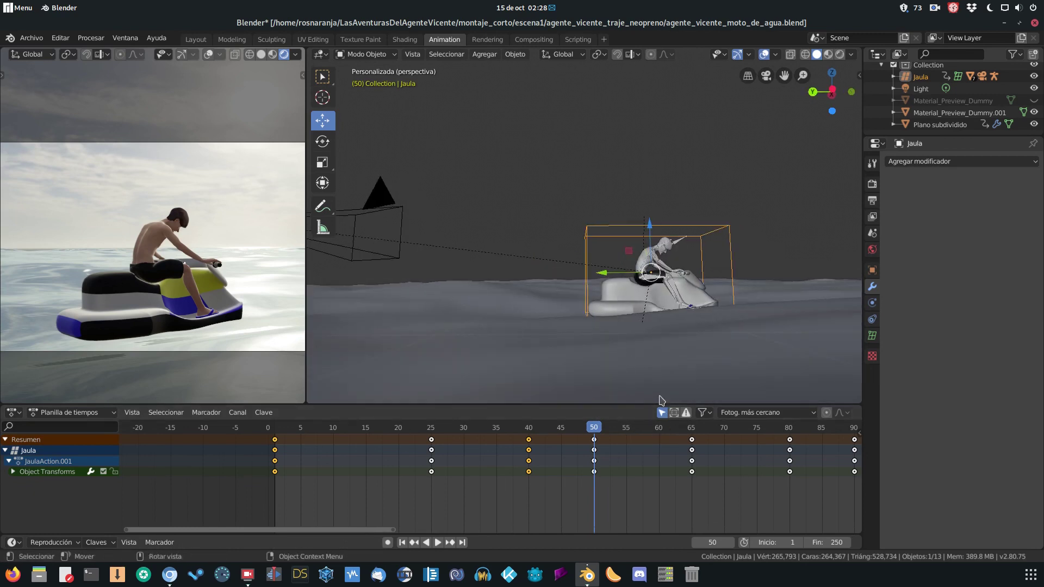
{"action": "middle_click_drag", "start_coordinate": [641, 399], "coordinate": [663, 401]}
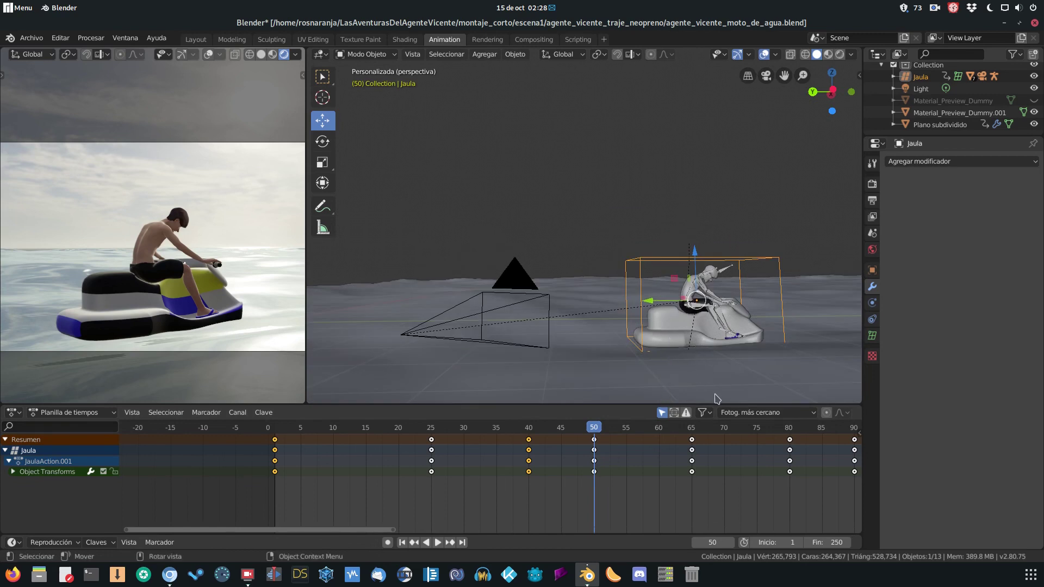
{"action": "left_click", "coordinate": [692, 429]}
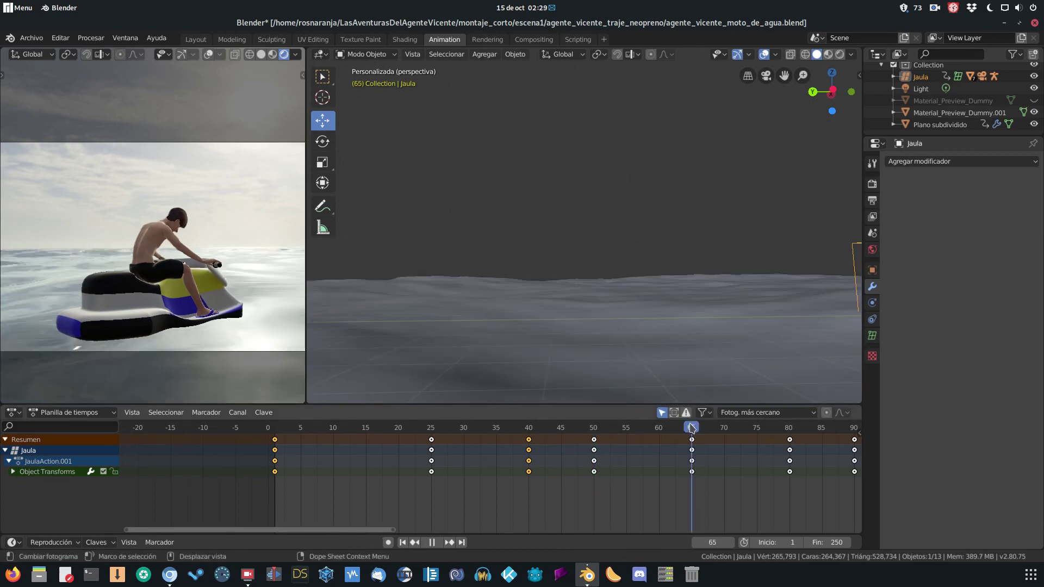
Go to frame 72, view the Jaula cage and jet ski, and select the Rotate tool
{"action": "left_click", "coordinate": [737, 429]}
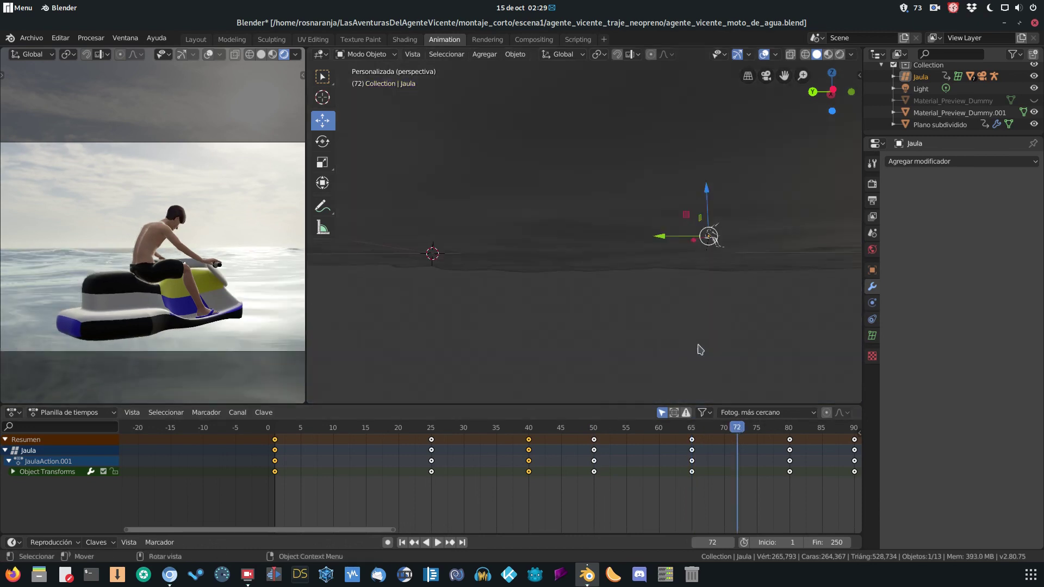
{"action": "scroll", "coordinate": [664, 338], "scroll_direction": "down", "scroll_amount": 4}
{"action": "scroll", "coordinate": [655, 333], "scroll_direction": "down", "scroll_amount": 2}
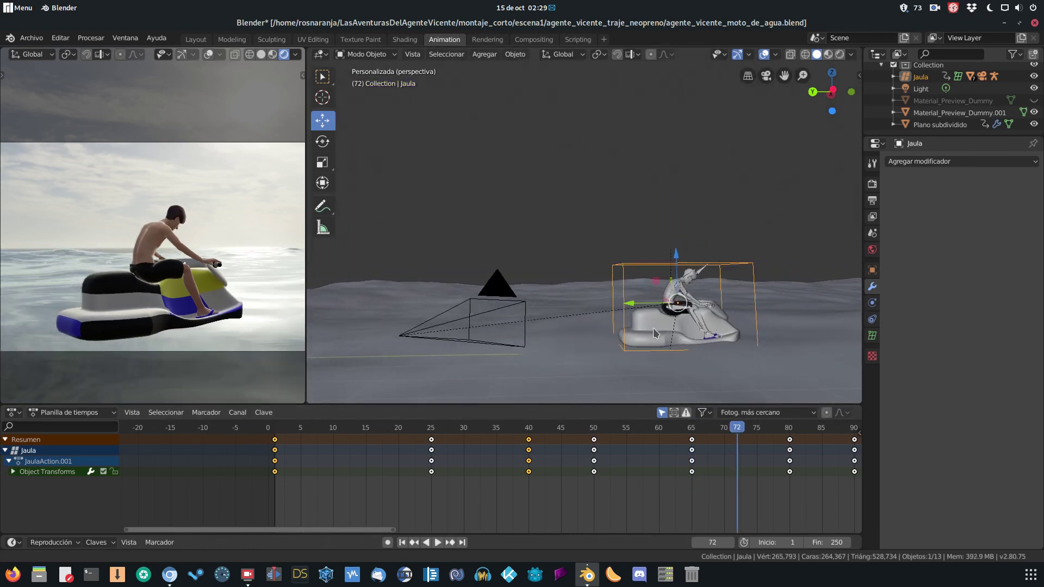
{"action": "middle_click_drag", "start_coordinate": [687, 331], "coordinate": [678, 330]}
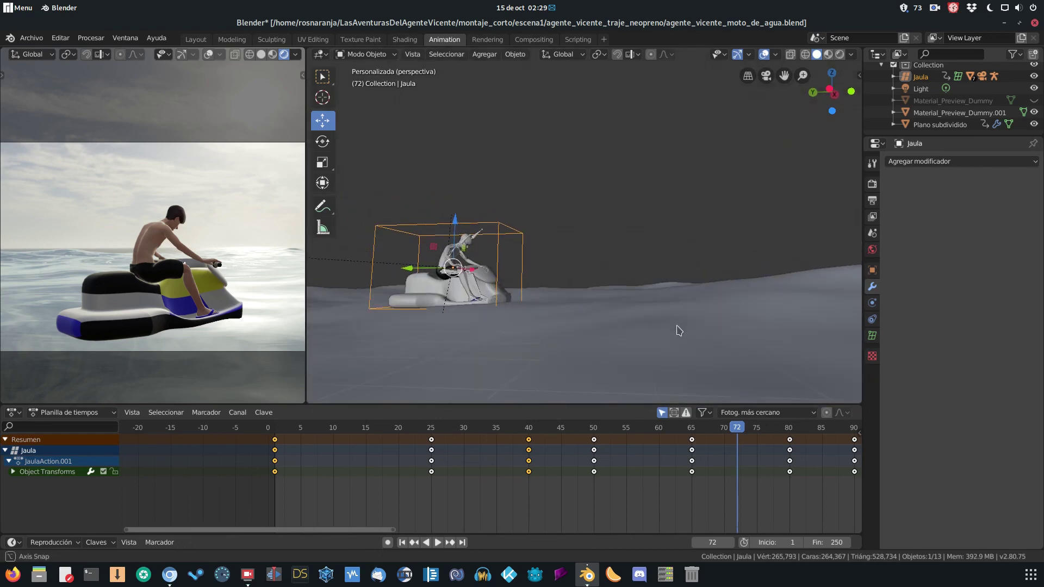
{"action": "middle_click_drag", "start_coordinate": [624, 337], "coordinate": [632, 338]}
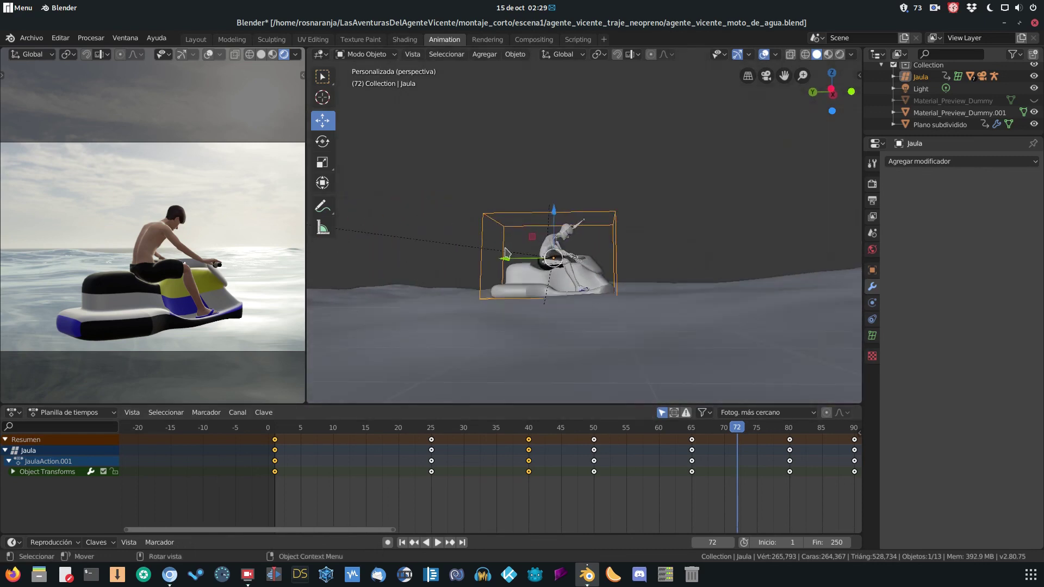
{"action": "left_click", "coordinate": [323, 141]}
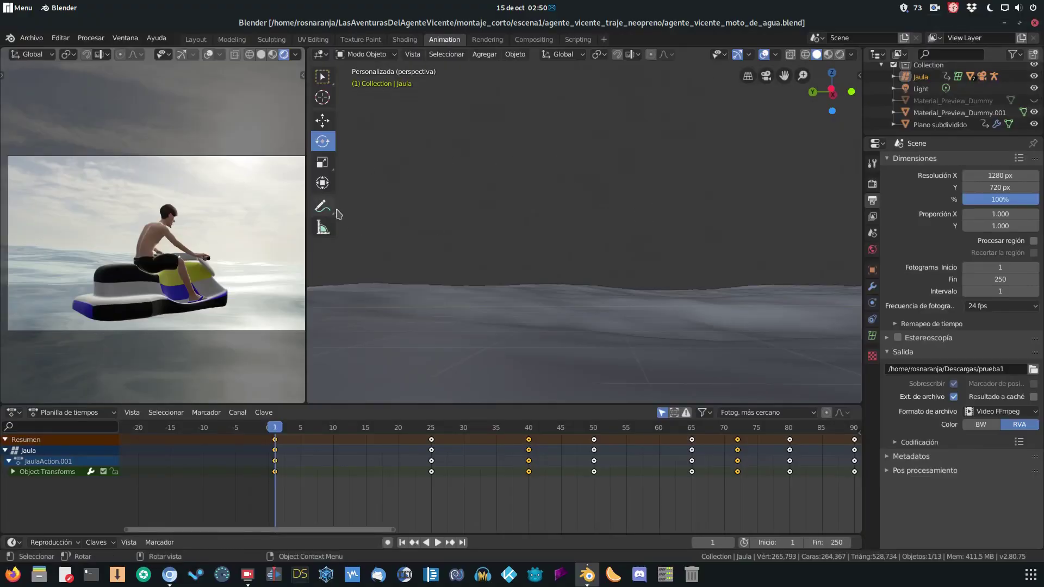
{"action": "left_click", "coordinate": [91, 38]}
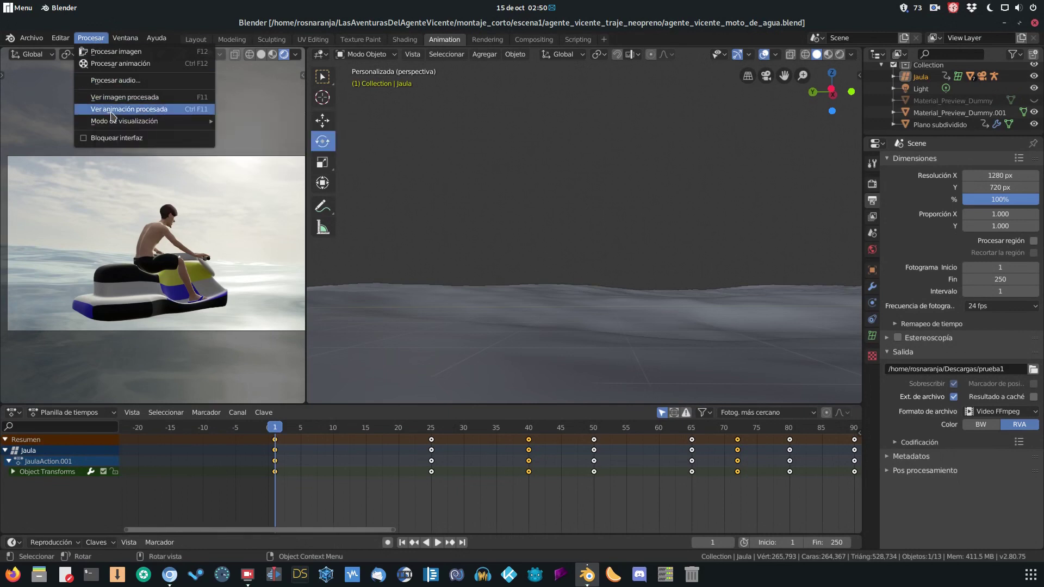
{"action": "left_click", "coordinate": [112, 110]}
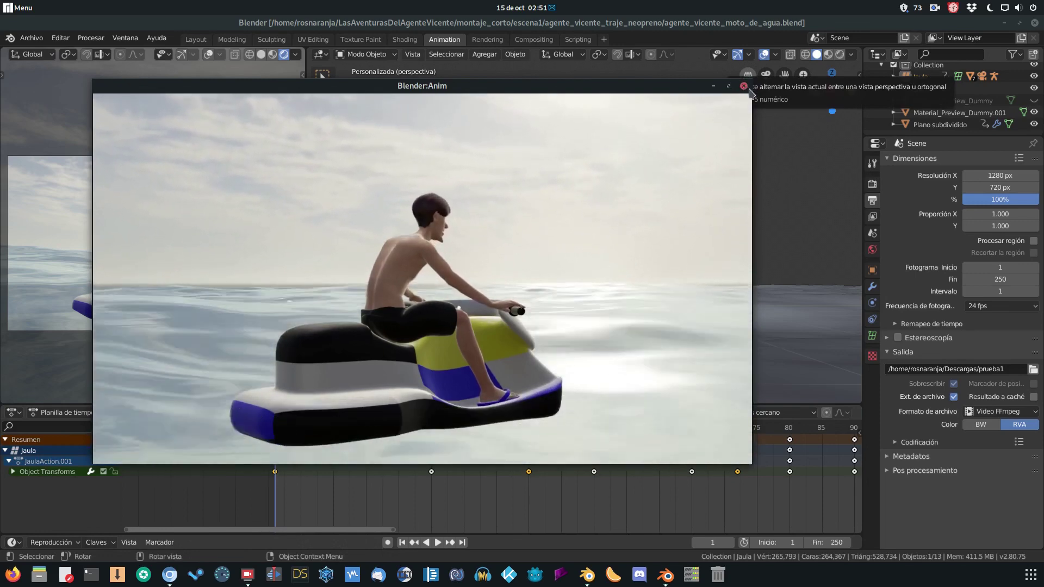
{"action": "left_click", "coordinate": [743, 86]}
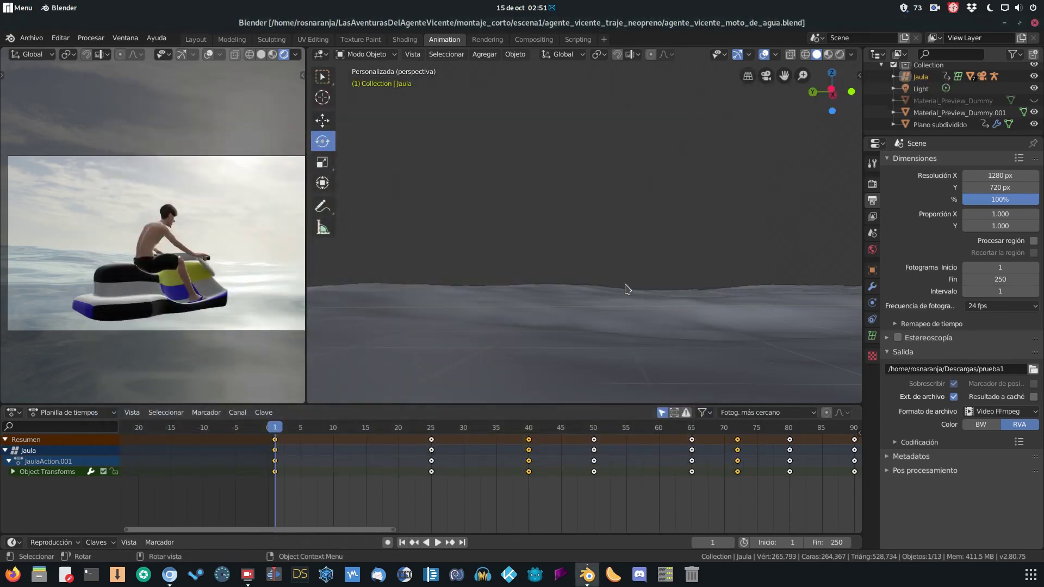
Select the Plano subdividido water plane at frame 37 and show its modifier settings
{"action": "mouse_move", "coordinate": [621, 288]}
{"action": "middle_mouse_down"}
{"action": "mouse_move", "coordinate": [745, 249]}
{"action": "mouse_move", "coordinate": [770, 214]}
{"action": "middle_mouse_up"}
{"action": "left_click", "coordinate": [723, 190]}
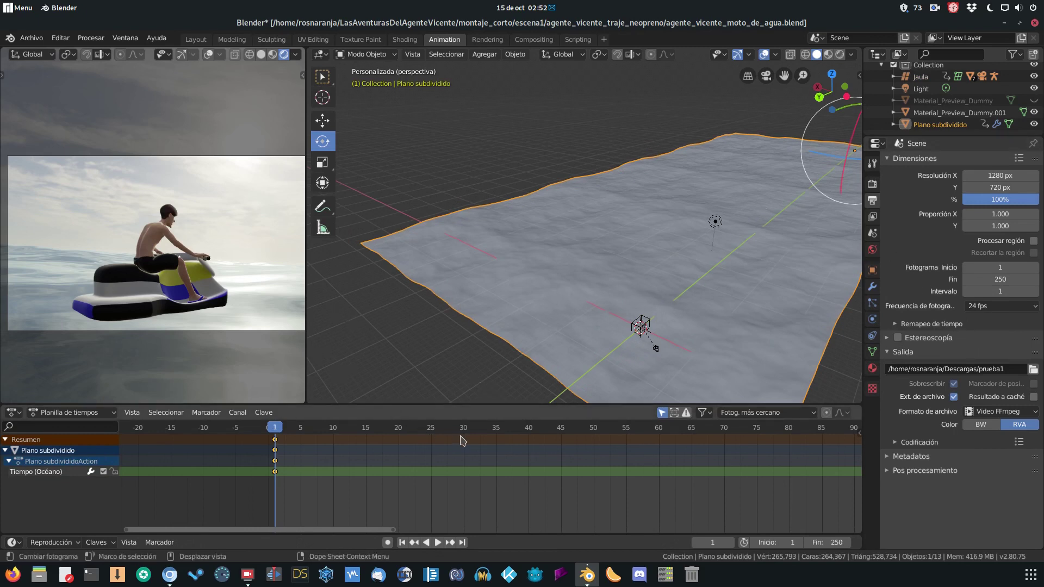
{"action": "left_click", "coordinate": [507, 432]}
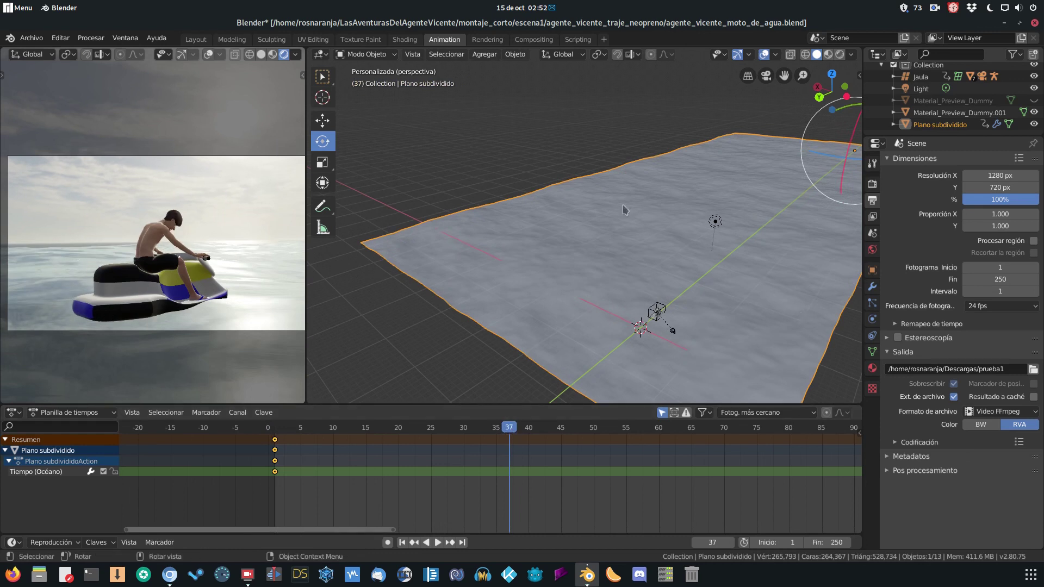
{"action": "left_click", "coordinate": [872, 287]}
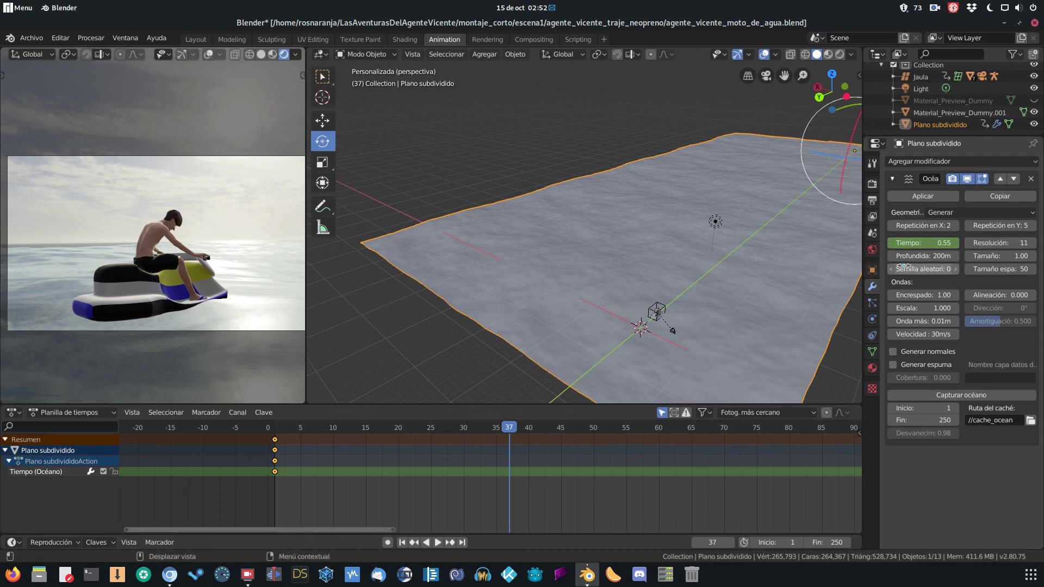
Set the Ocean modifier's Repetición en X to 4, then return to frame 12 and stop playback
{"action": "left_click", "coordinate": [956, 226]}
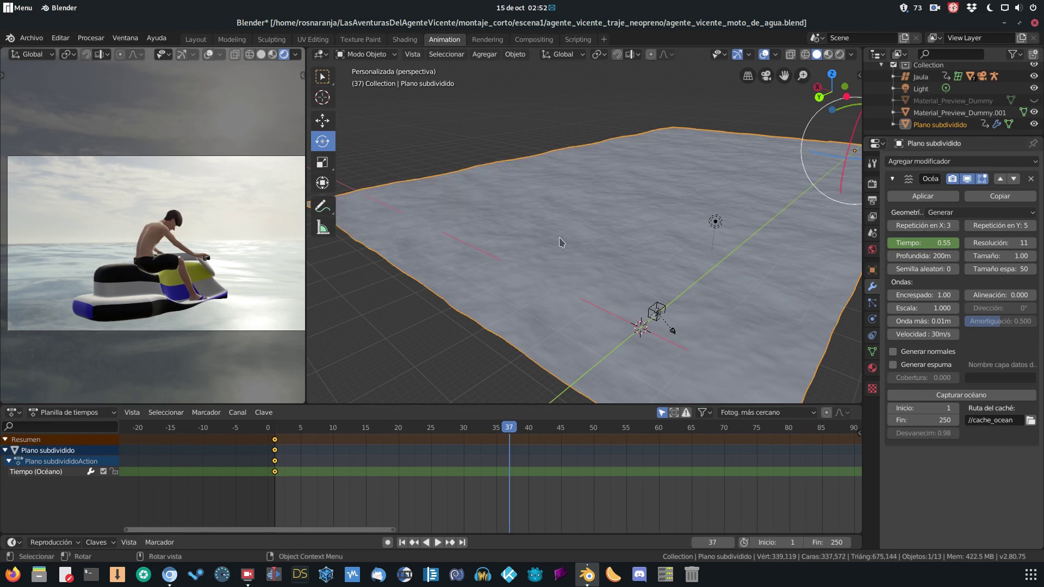
{"action": "left_click", "coordinate": [956, 226]}
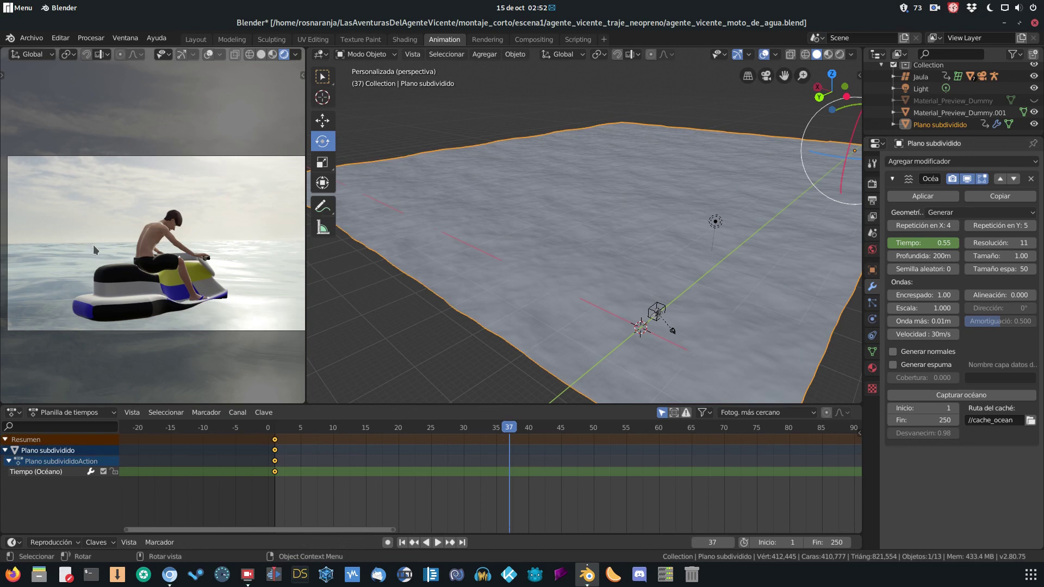
{"action": "left_click", "coordinate": [346, 434]}
{"action": "key", "text": "space"}
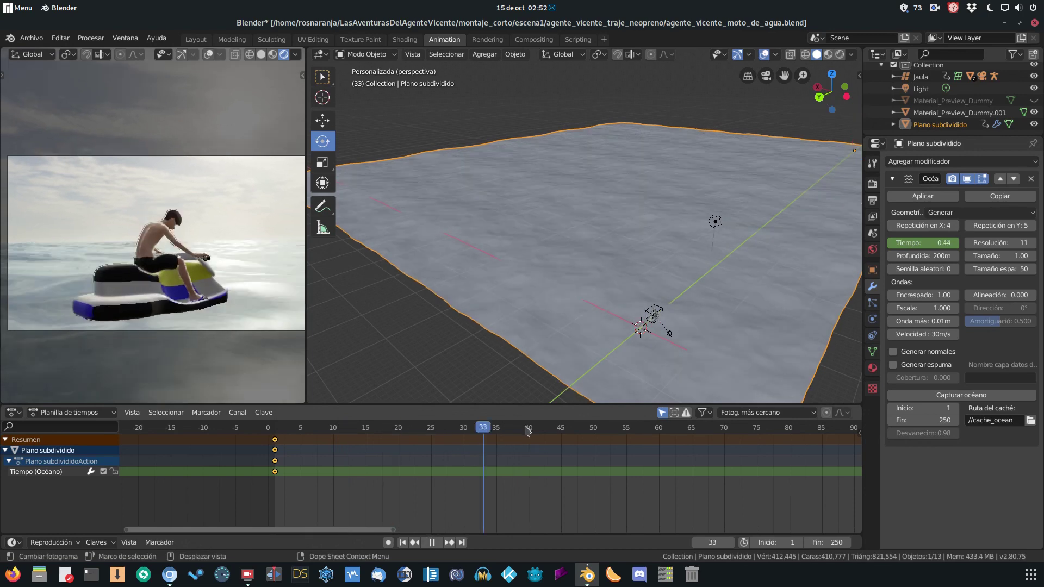
{"action": "key", "text": "space"}
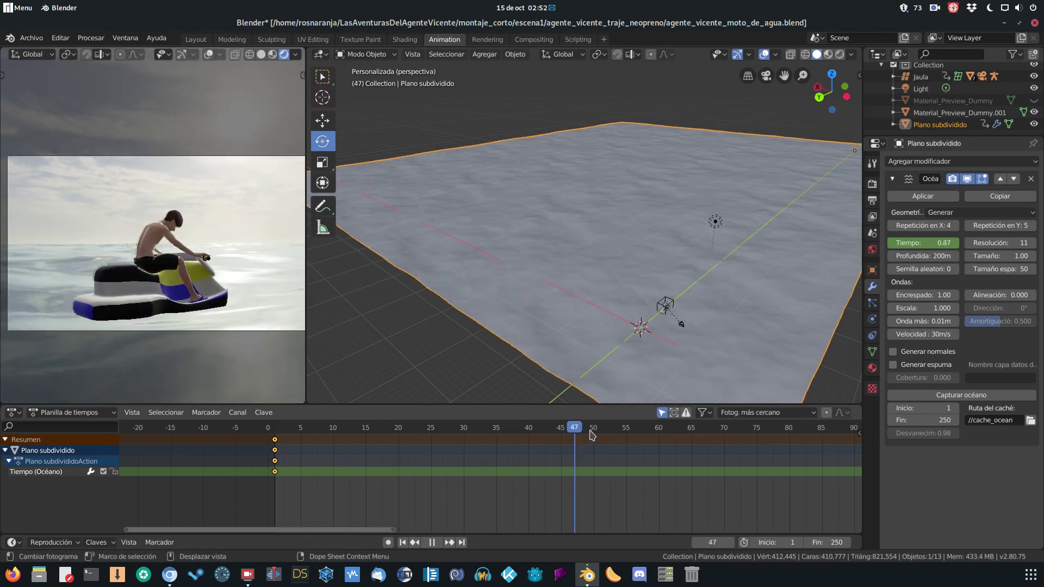
{"action": "key", "text": "space"}
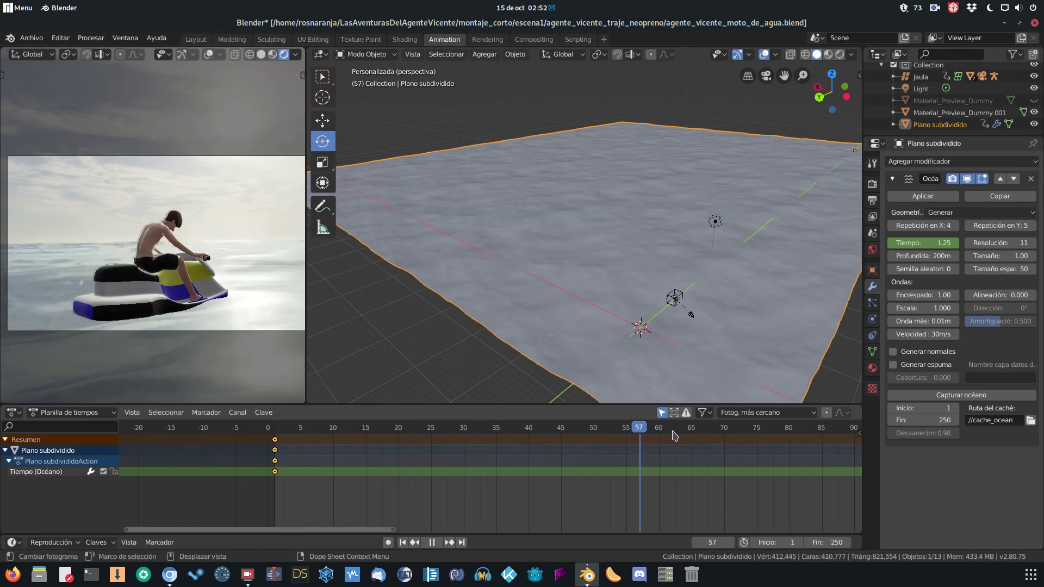
{"action": "left_click", "coordinate": [752, 435]}
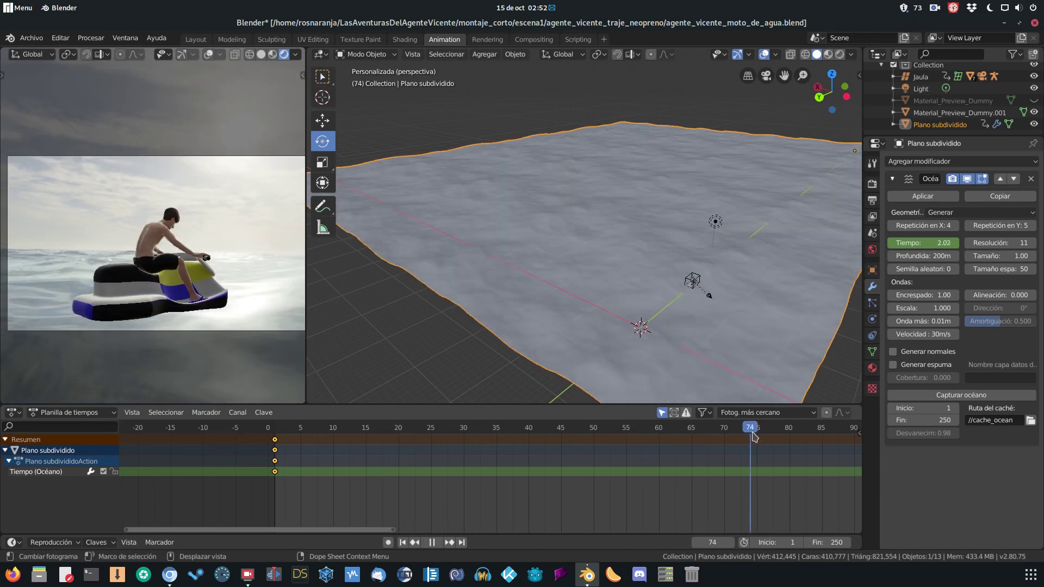
{"action": "left_click", "coordinate": [796, 433]}
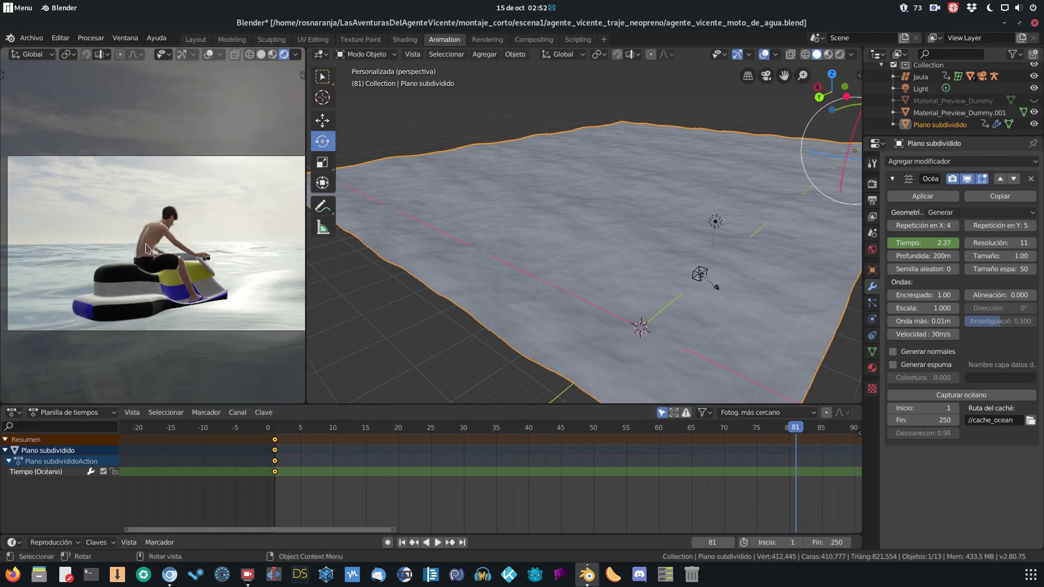
{"action": "scroll", "coordinate": [128, 229], "scroll_direction": "up", "scroll_amount": 2}
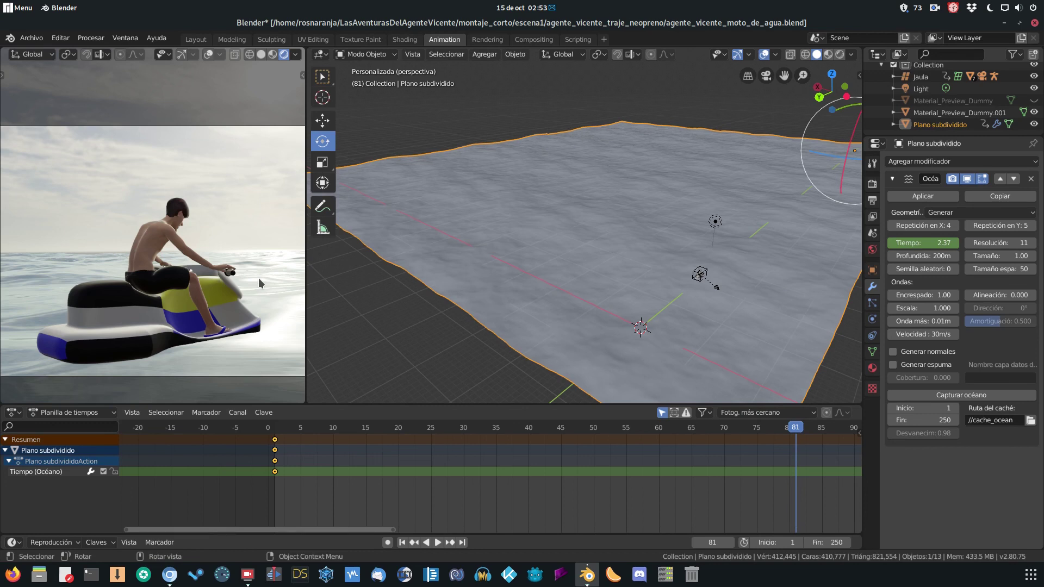
{"action": "scroll", "coordinate": [90, 187], "scroll_direction": "down", "scroll_amount": 2}
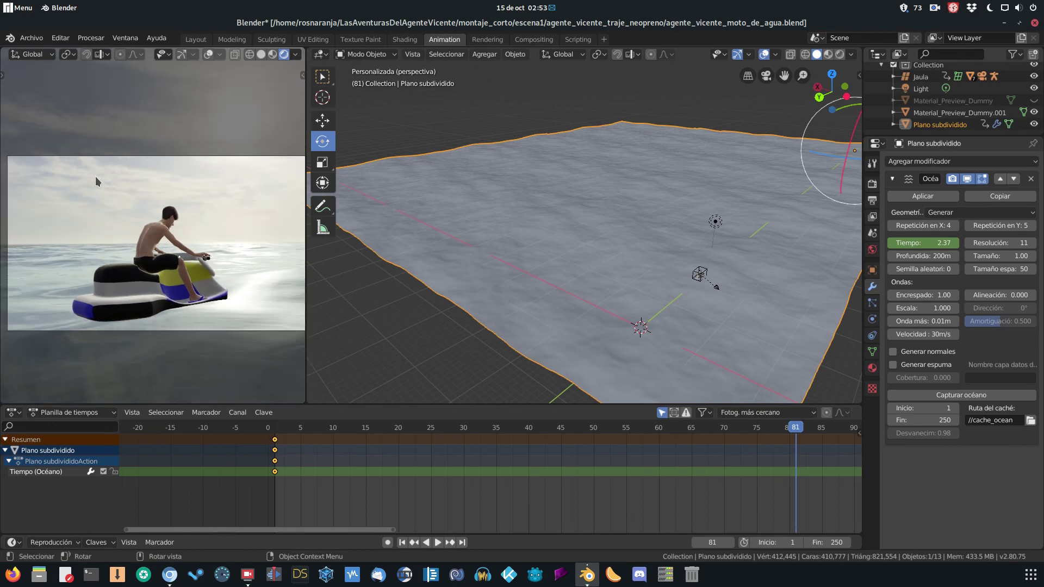